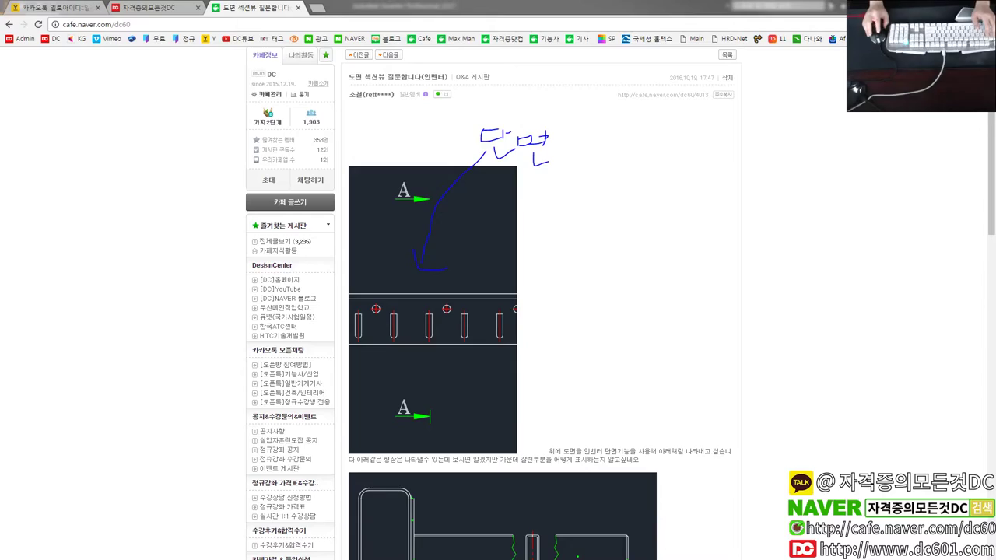
Step: Read through the Naver Cafe section-view question post, then bring up Autodesk Inventor
scroll(172, 299, up, 2)
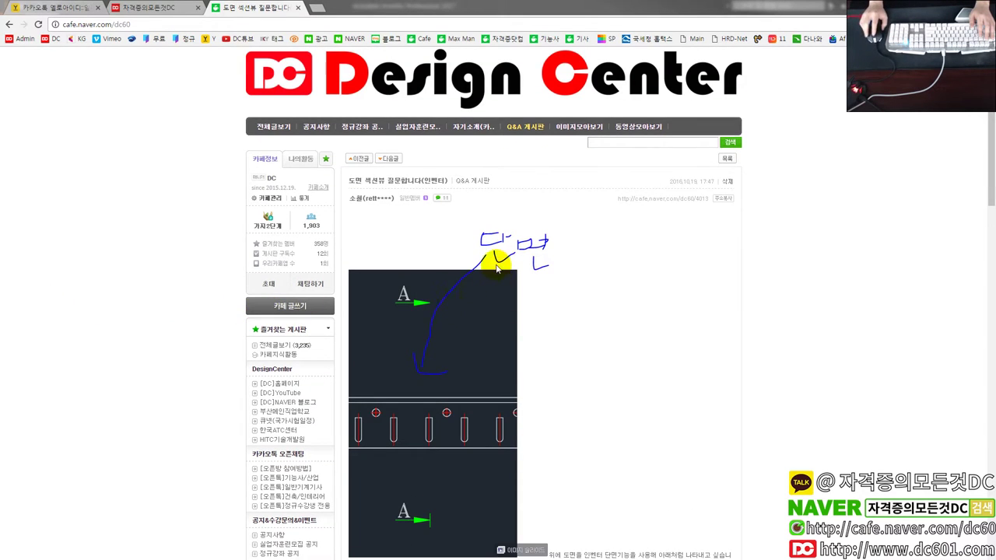
scroll(588, 259, up, 1)
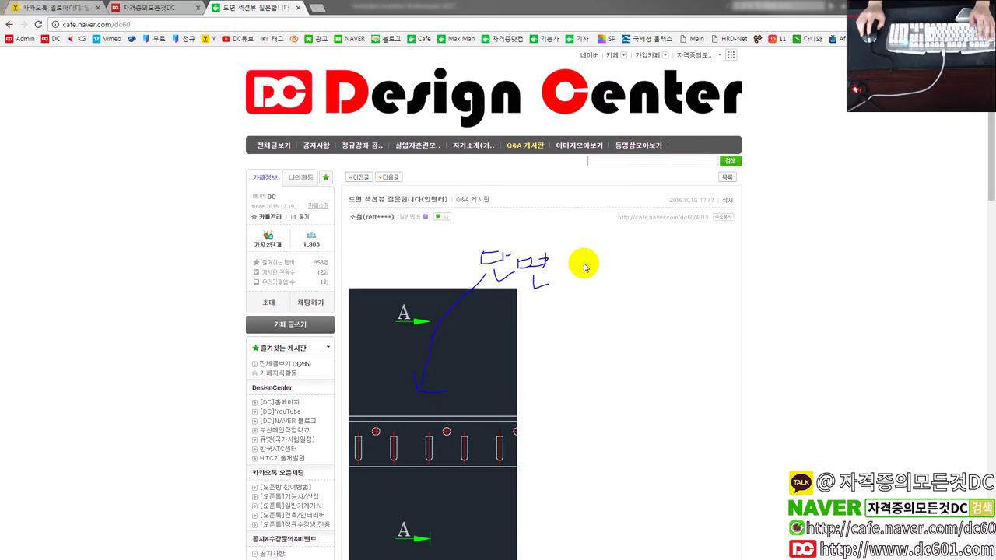
scroll(523, 257, down, 4)
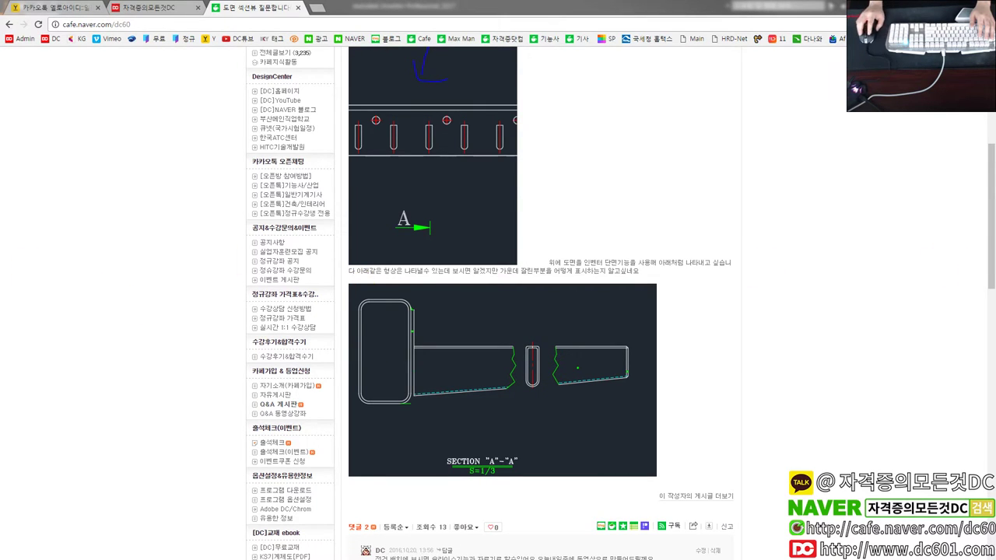
key(alt+Tab)
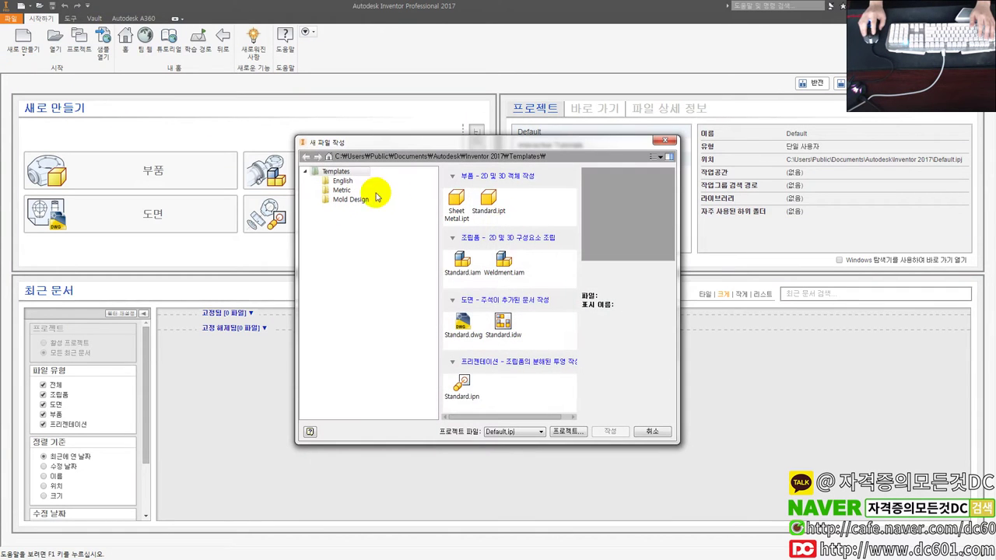
Step: Create a new part from the metric Standard (mm).ipt template
click(342, 190)
click(538, 204)
double_click(538, 204)
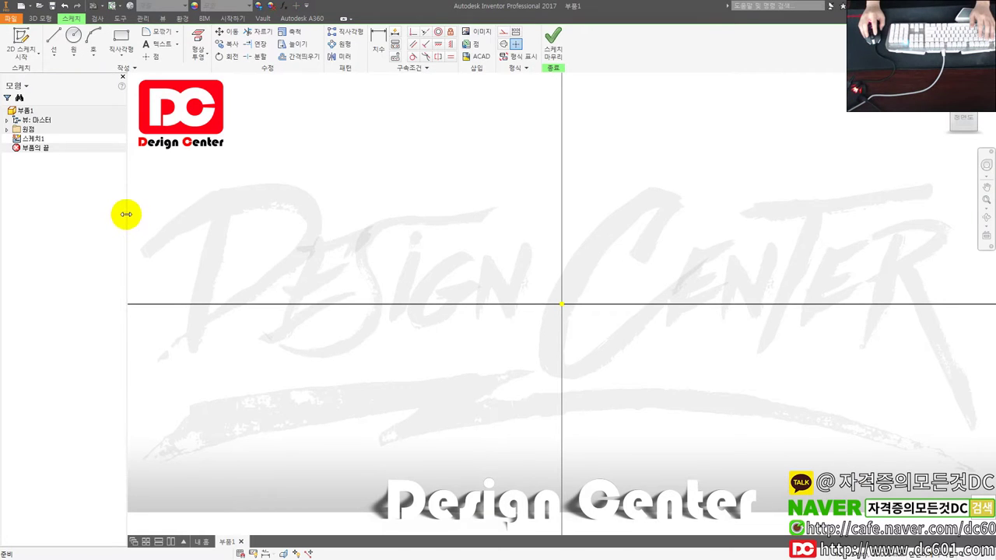
Step: Narrow the model browser, zoom out, and return to the My Home page
mouse_move(125, 213)
mouse_down()
mouse_move(105, 214)
mouse_move(126, 214)
mouse_up()
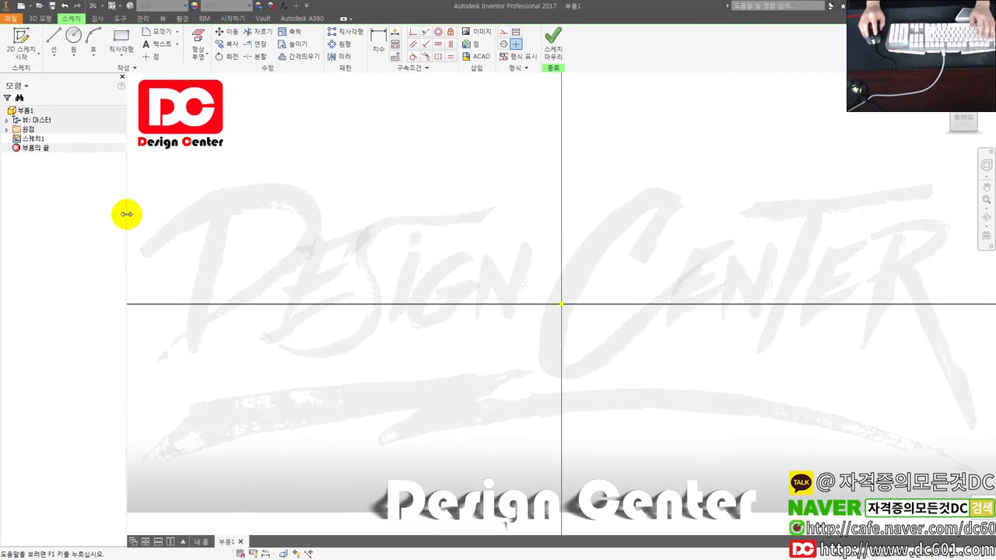
scroll(374, 375, up, 3)
scroll(350, 385, up, 2)
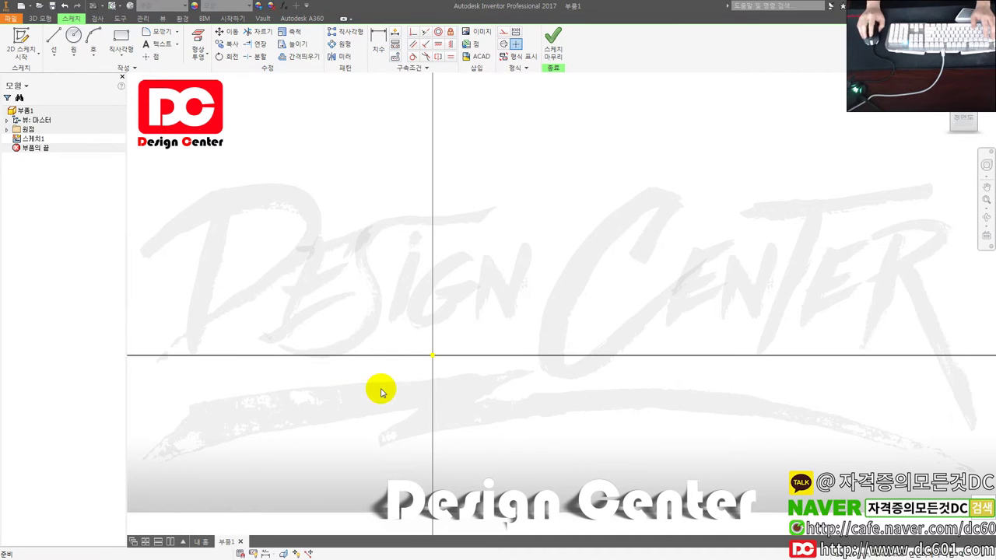
click(206, 543)
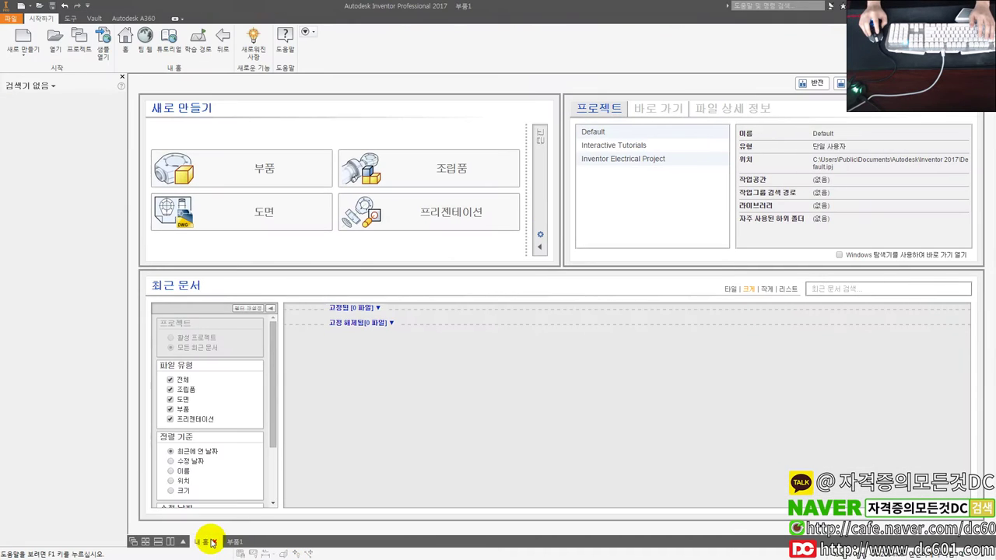
Step: Close the My Home page and return to the new part's sketch
click(232, 542)
click(204, 543)
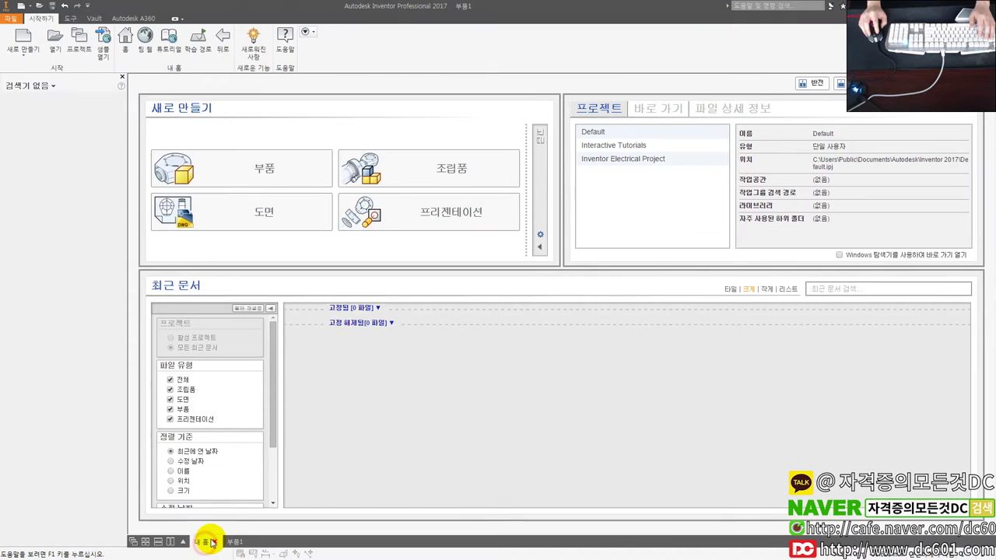
click(216, 542)
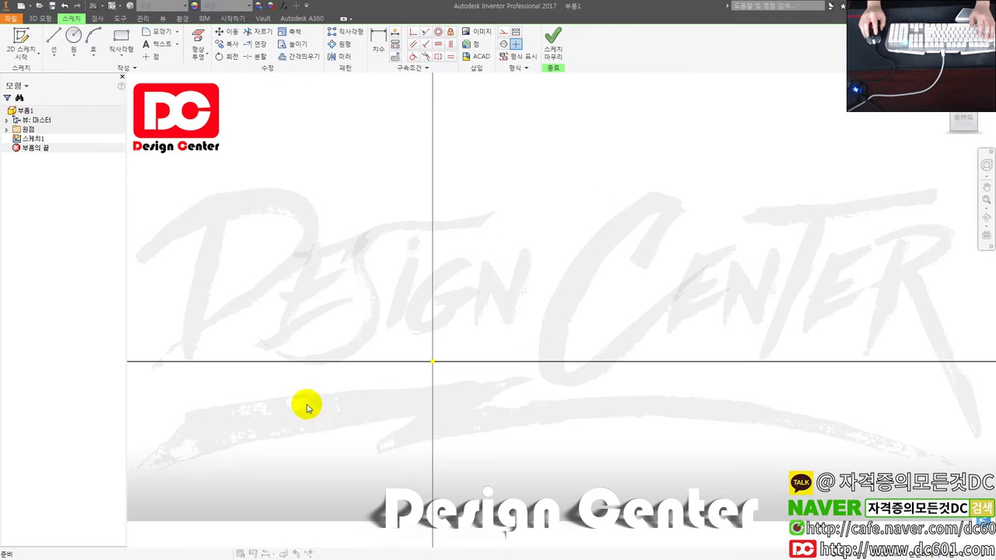
Step: Hide the A360 Connected Design panel, document tabs and status bar from the interface
click(166, 19)
click(405, 53)
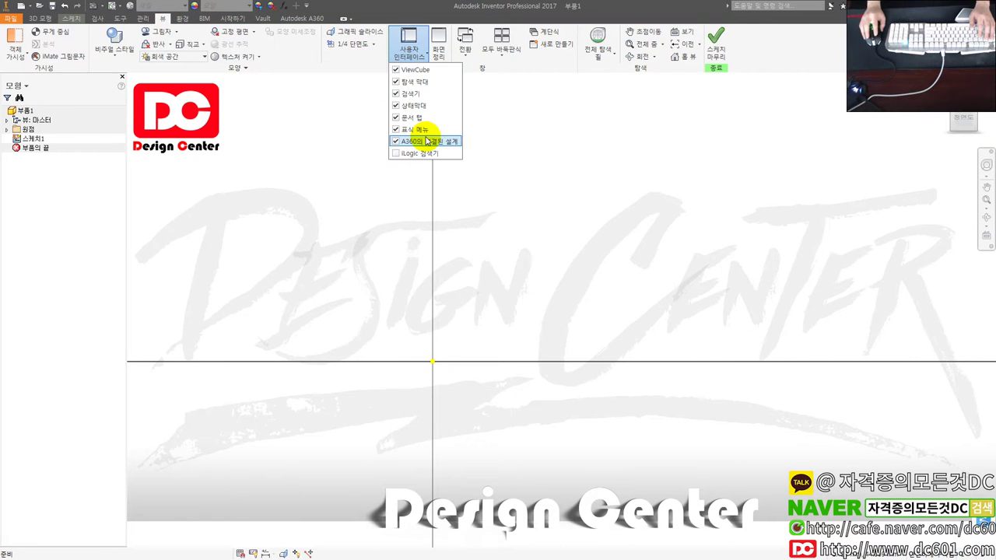
click(412, 141)
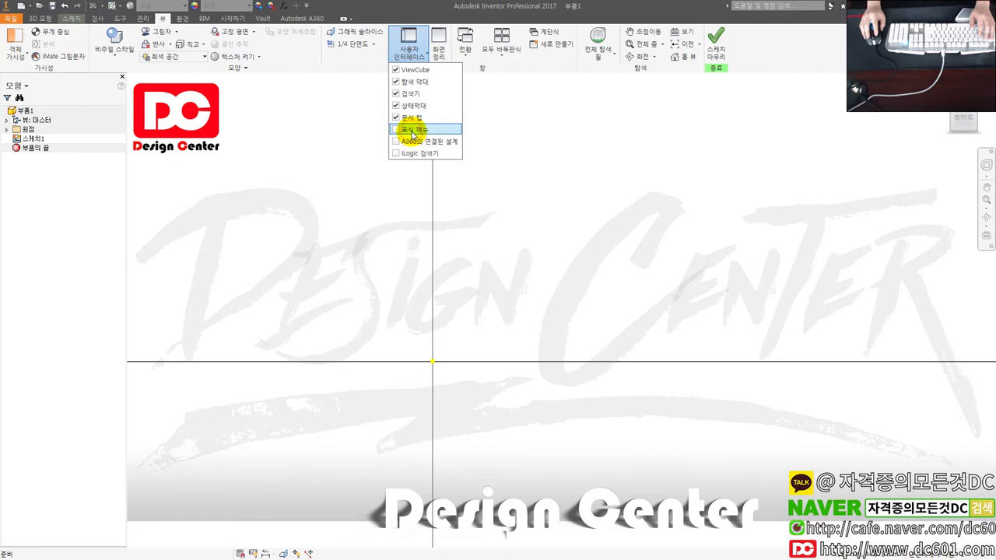
click(419, 119)
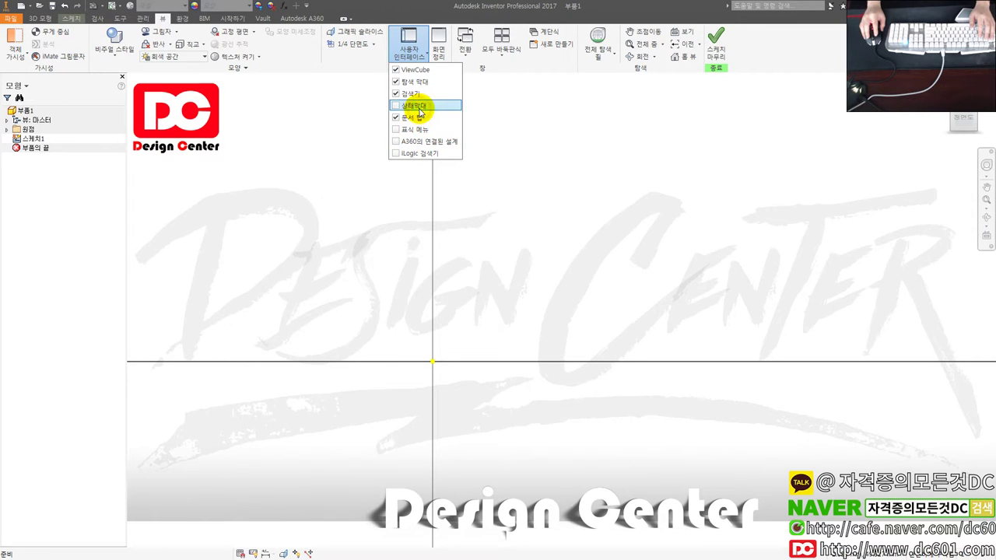
click(446, 215)
middle_drag(441, 357, 511, 305)
drag(126, 243, 100, 244)
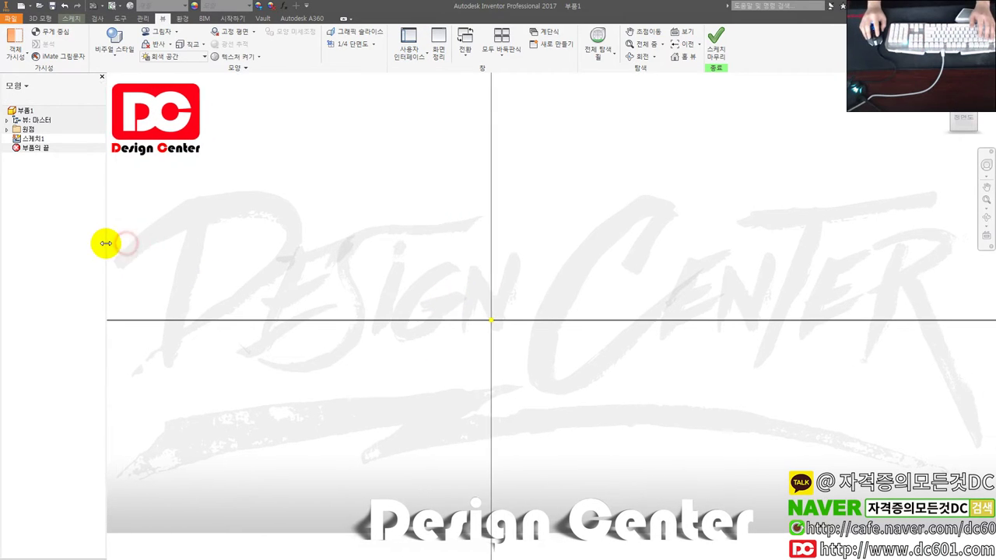
Step: Draw a closed tapered profile from the origin: vertical left edge, flat top, short right edge, sloped bottom
middle_drag(512, 298, 480, 350)
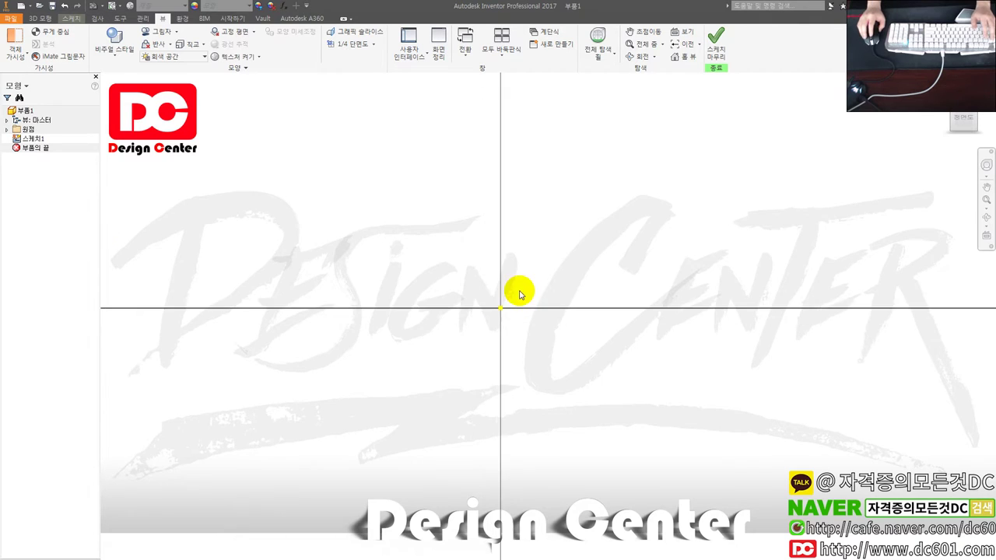
click(490, 339)
middle_drag(534, 329, 421, 358)
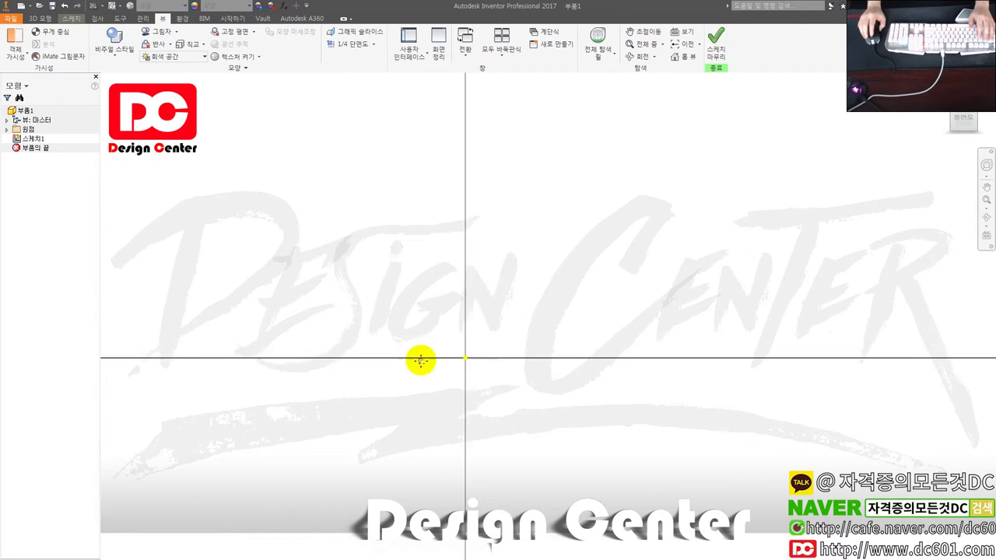
click(413, 247)
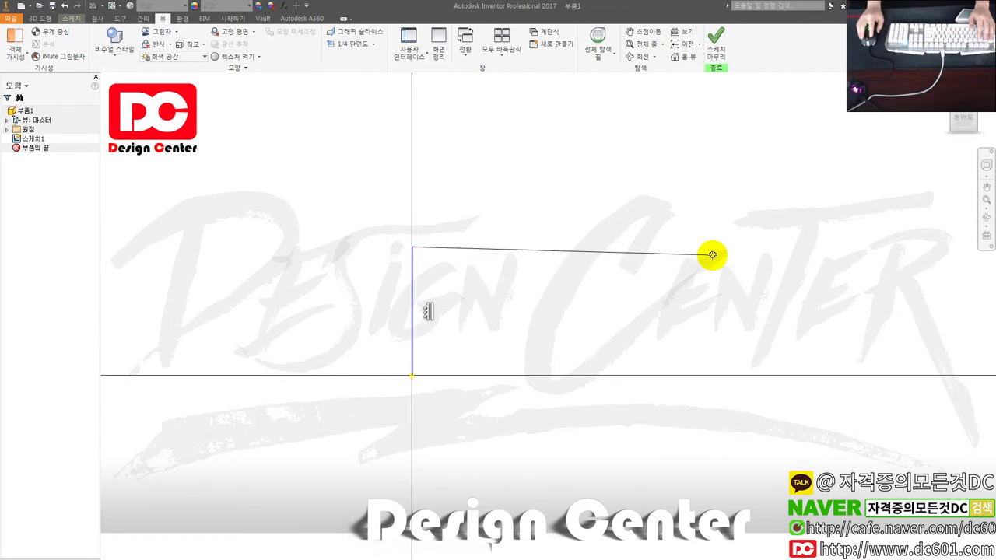
click(745, 247)
click(745, 307)
click(412, 375)
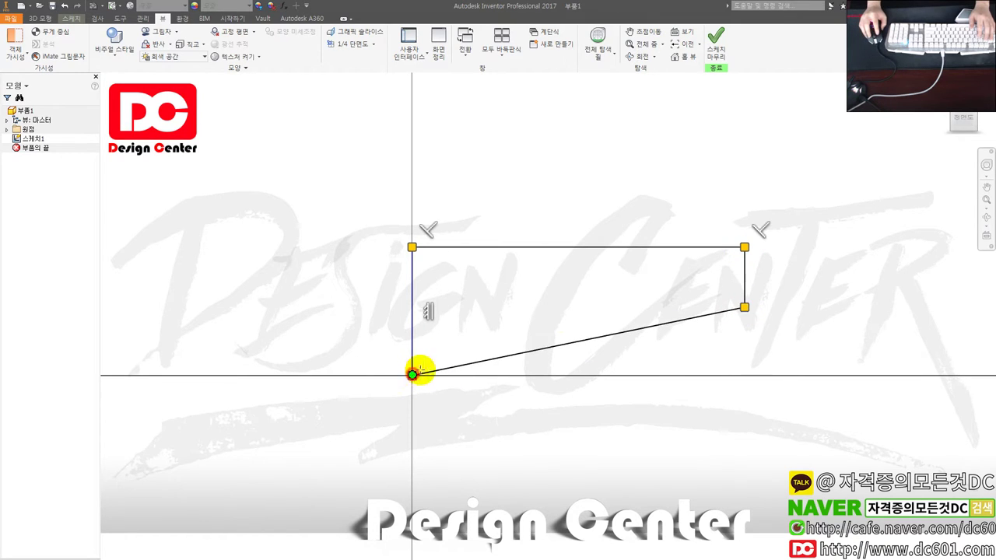
scroll(560, 319, down, 2)
middle_drag(573, 316, 440, 349)
drag(536, 309, 595, 297)
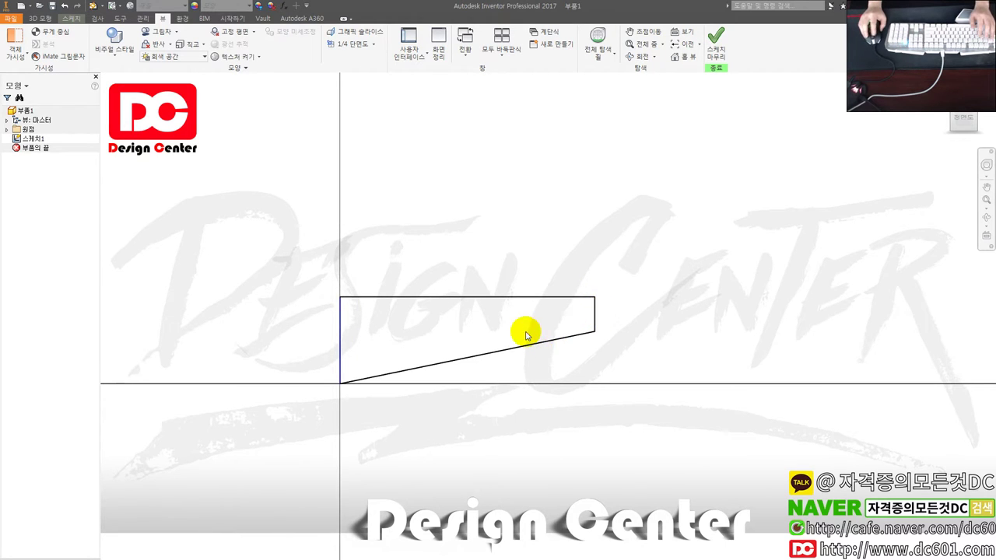
key(e)
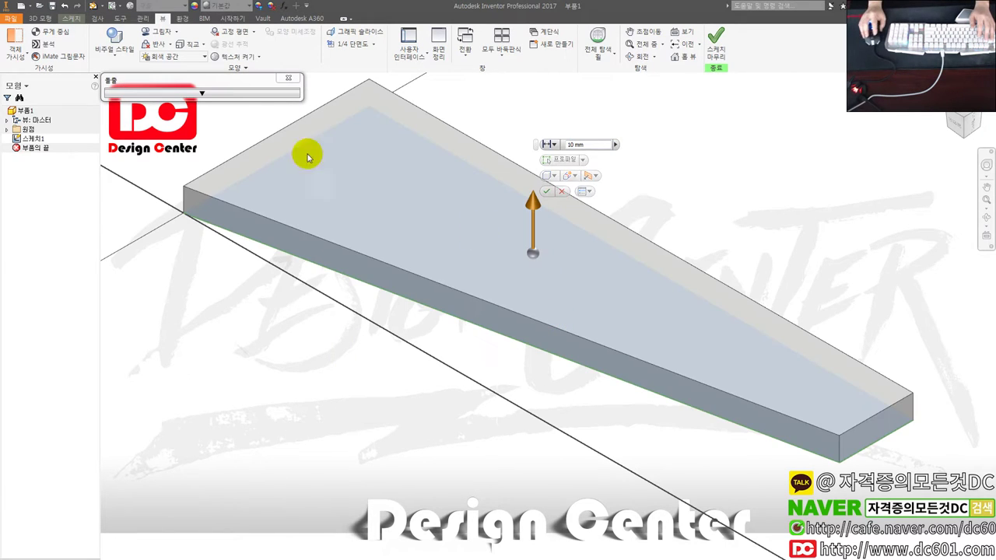
Step: Extrude the profile symmetrically 15 mm into a solid bar
click(226, 93)
click(256, 149)
text(20)
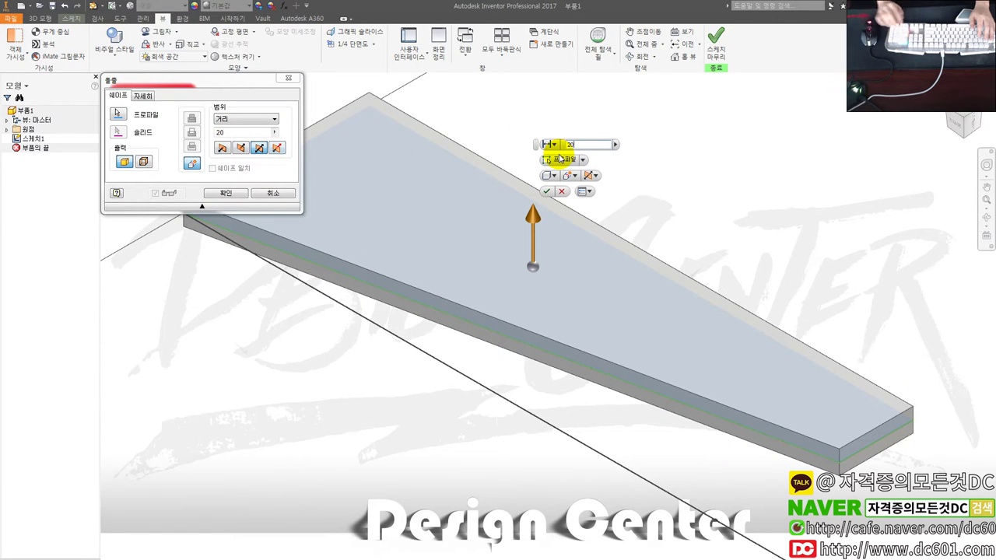
drag(572, 144, 541, 148)
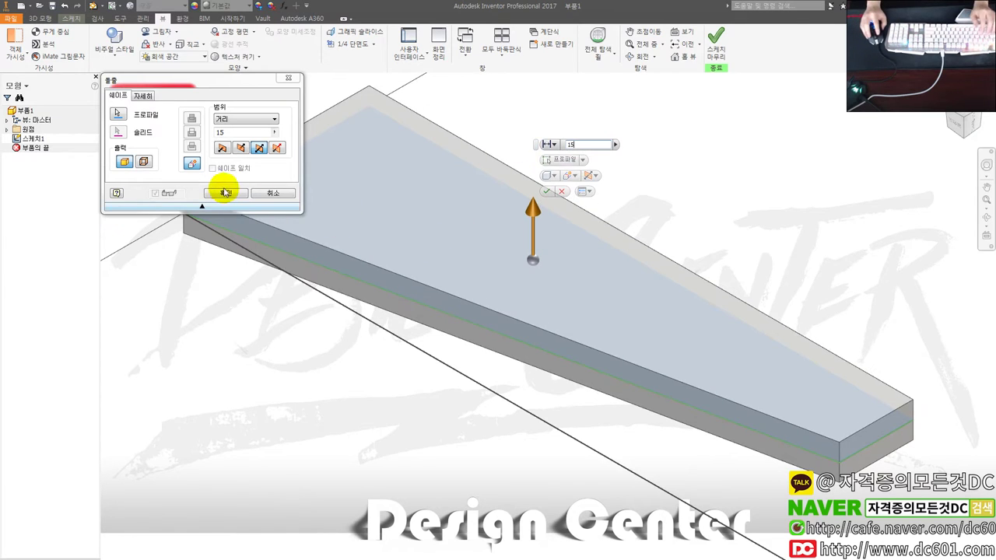
click(226, 193)
key(F6)
Step: Change the extrusion thickness to 14 mm and pick the top front long edge for filleting
double_click(35, 148)
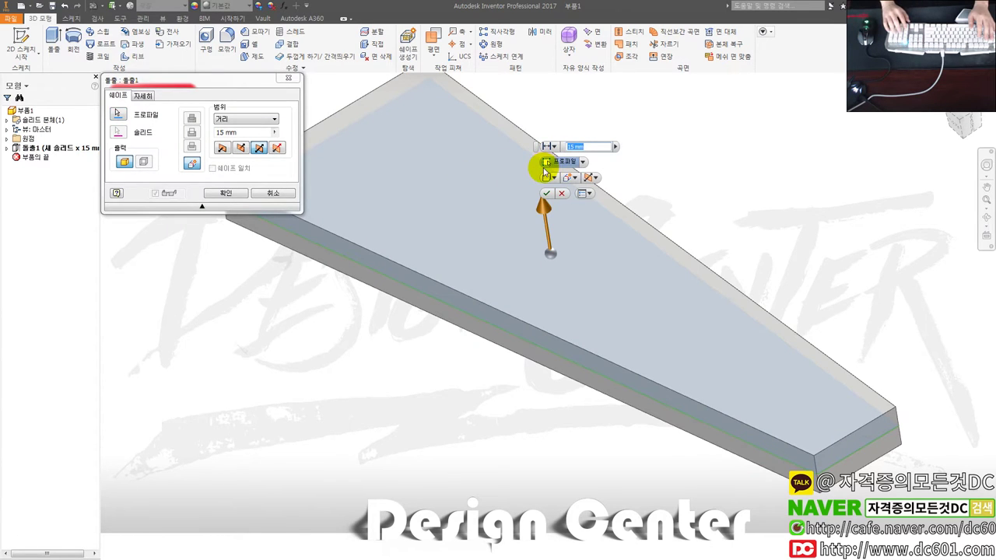
text(14)
key(Return)
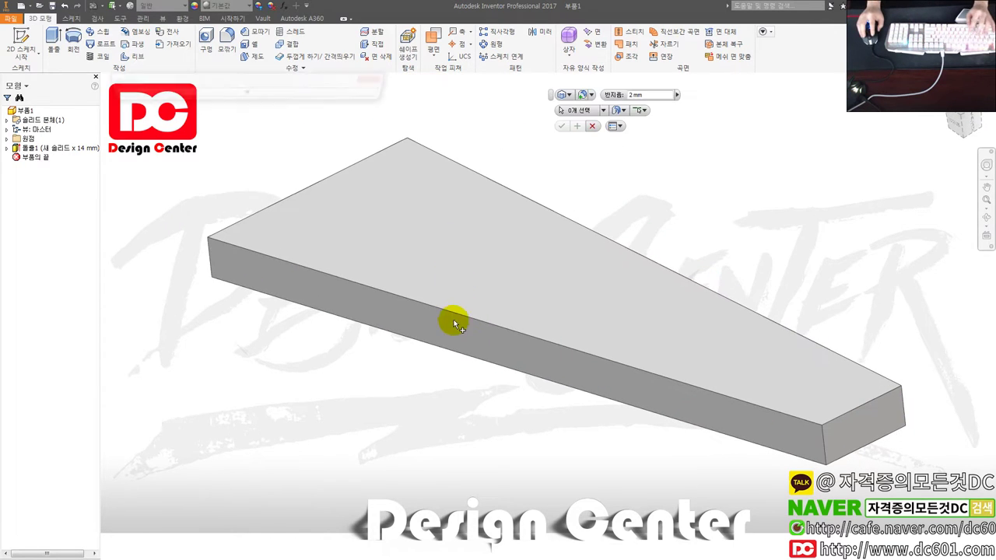
key(f)
click(460, 315)
Step: Fully round over the bar's top and bottom front long edges
click(476, 359)
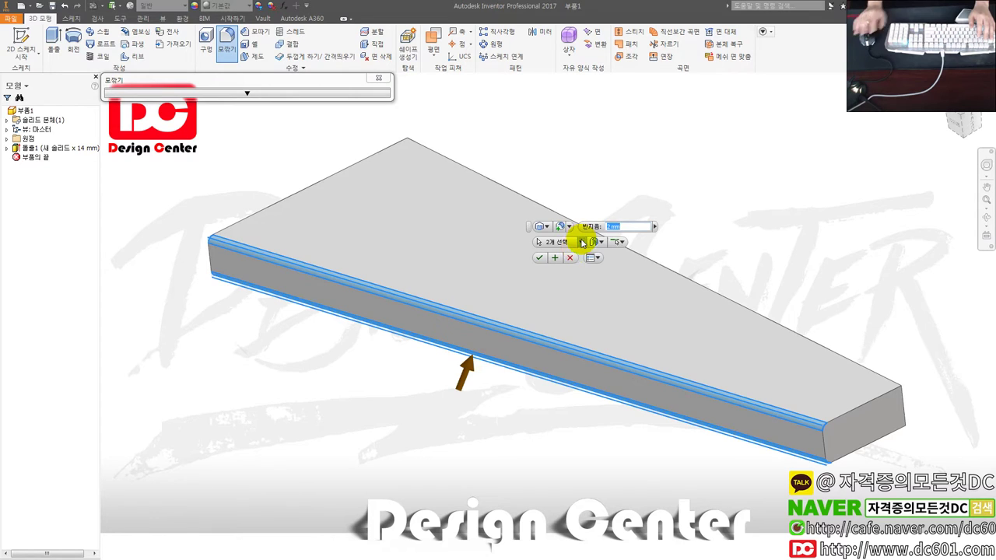
text(7)
click(538, 258)
mouse_move(567, 311)
shift+middle_down()
mouse_move(539, 323)
mouse_move(429, 288)
mouse_move(558, 273)
mouse_move(483, 299)
shift+middle_up()
Step: Fillet two more long edges at 3 mm, then begin saving the part
key(f)
click(559, 277)
click(638, 359)
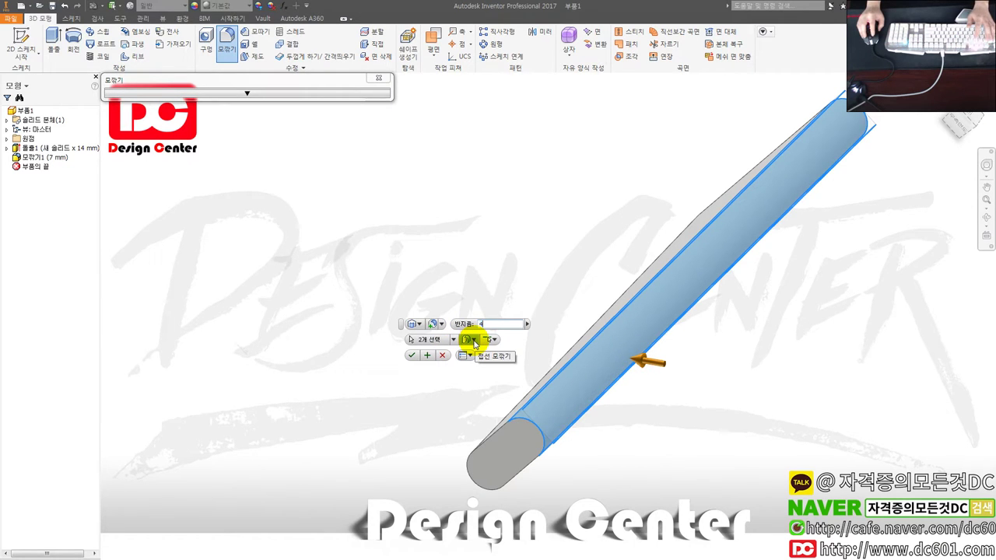
click(473, 341)
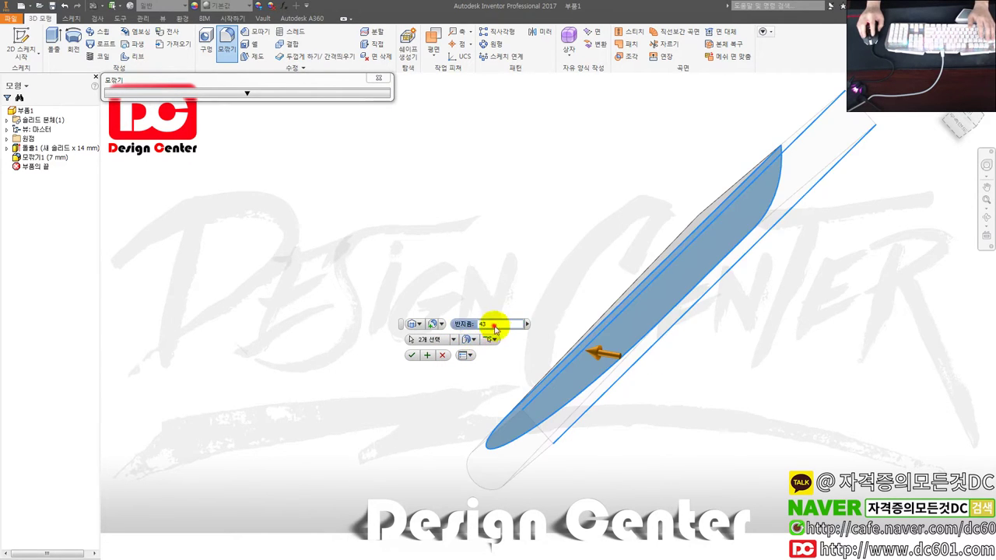
click(412, 354)
mouse_move(467, 393)
shift+middle_down()
mouse_move(545, 378)
mouse_move(563, 395)
mouse_move(629, 400)
mouse_move(510, 378)
shift+middle_up()
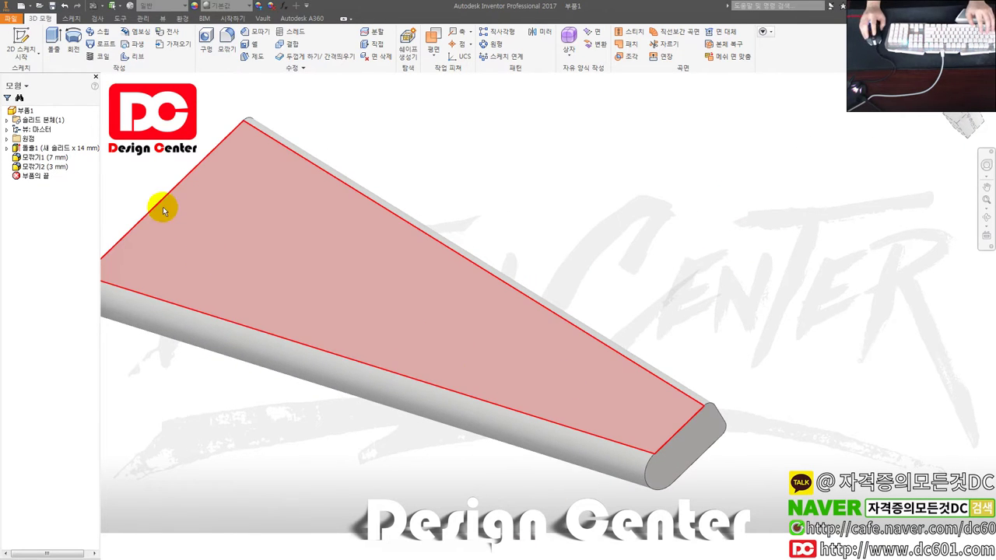
key(ctrl+s)
click(510, 218)
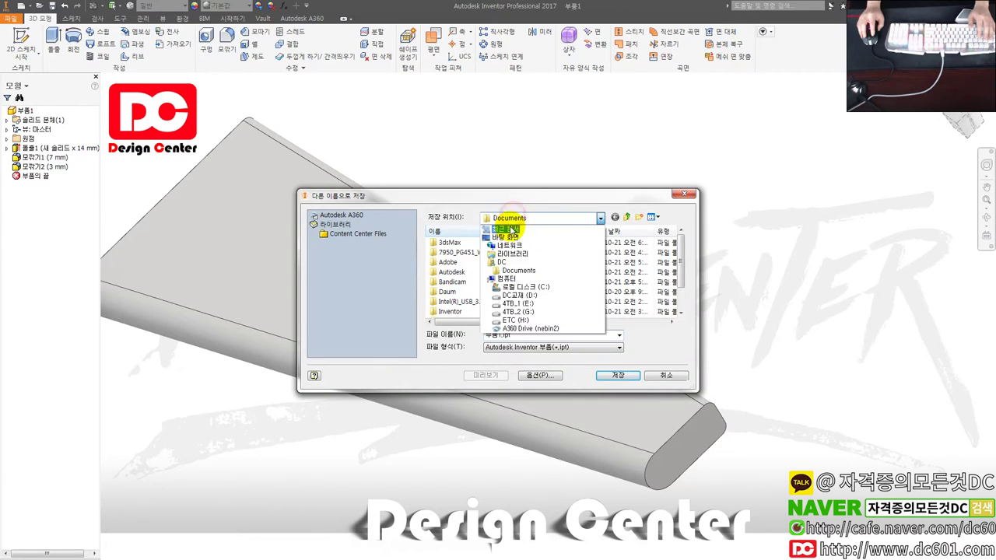
Step: Save the part to the desktop and start an ANSI (mm) drawing with the default border deleted
click(506, 231)
click(618, 375)
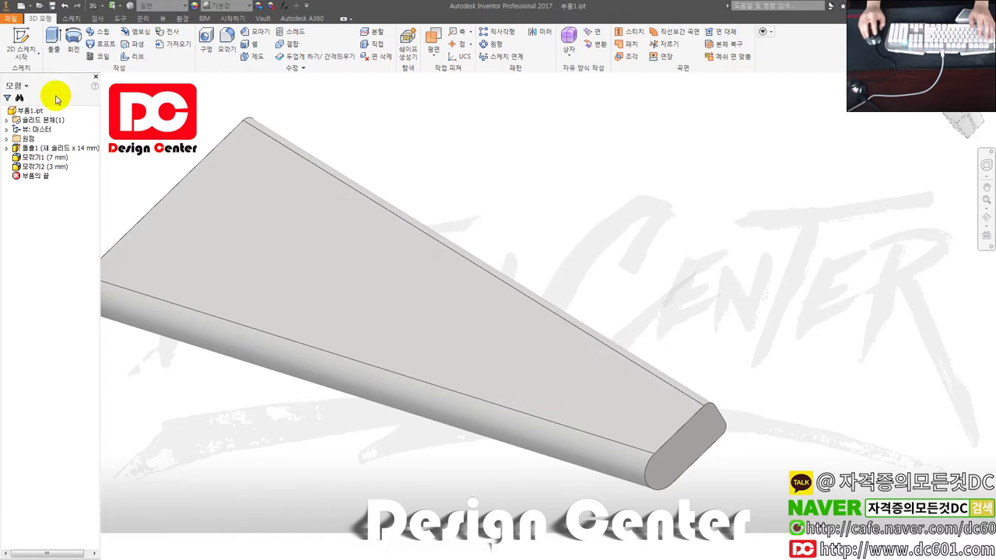
click(14, 21)
click(47, 56)
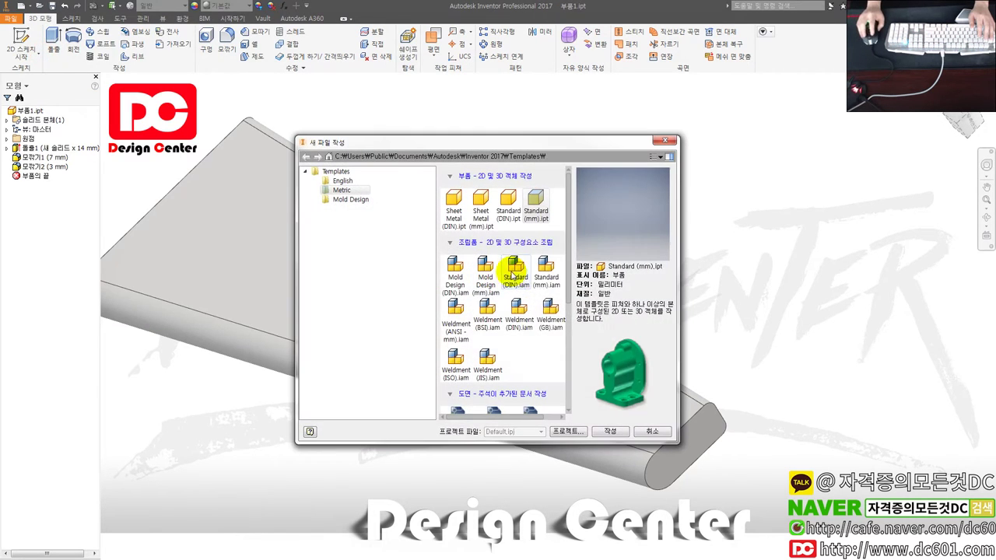
scroll(537, 358, down, 3)
click(553, 325)
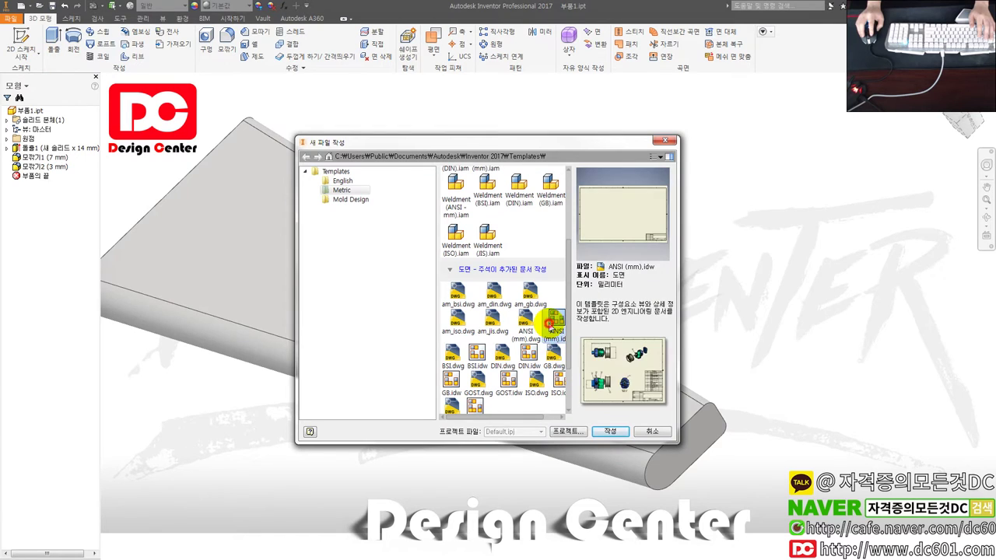
double_click(549, 325)
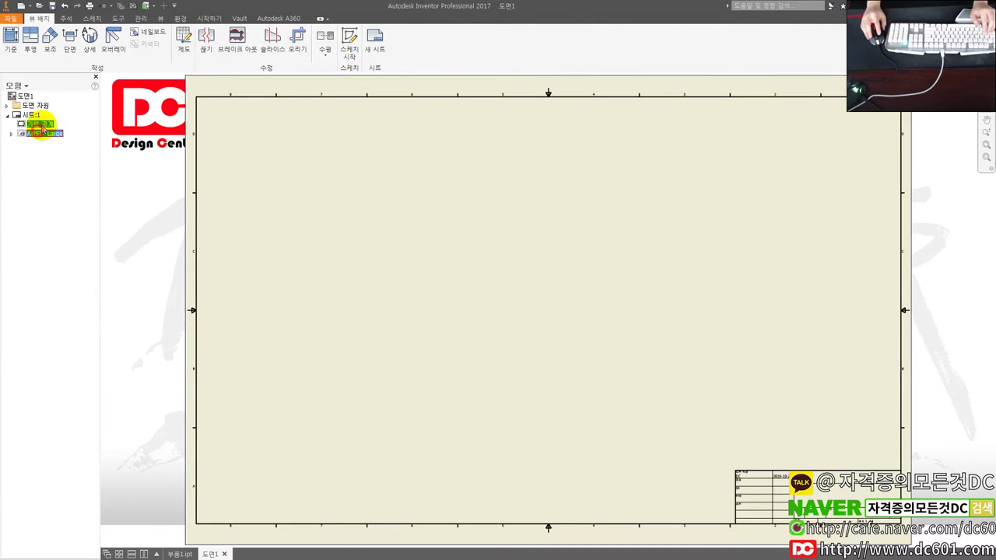
right_click(39, 125)
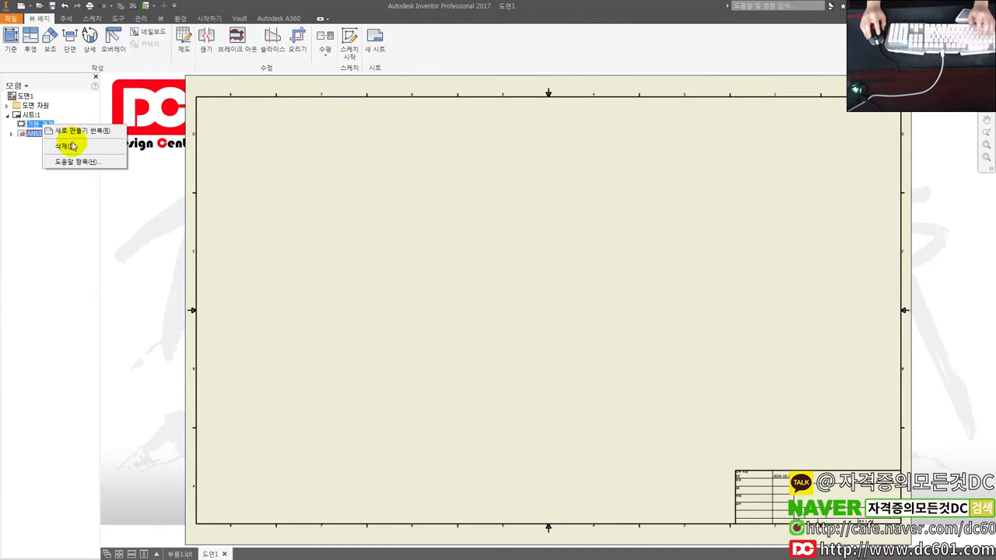
click(58, 130)
Step: Place a 1:1 base view of 부품1.ipt in the centre of the sheet
click(11, 47)
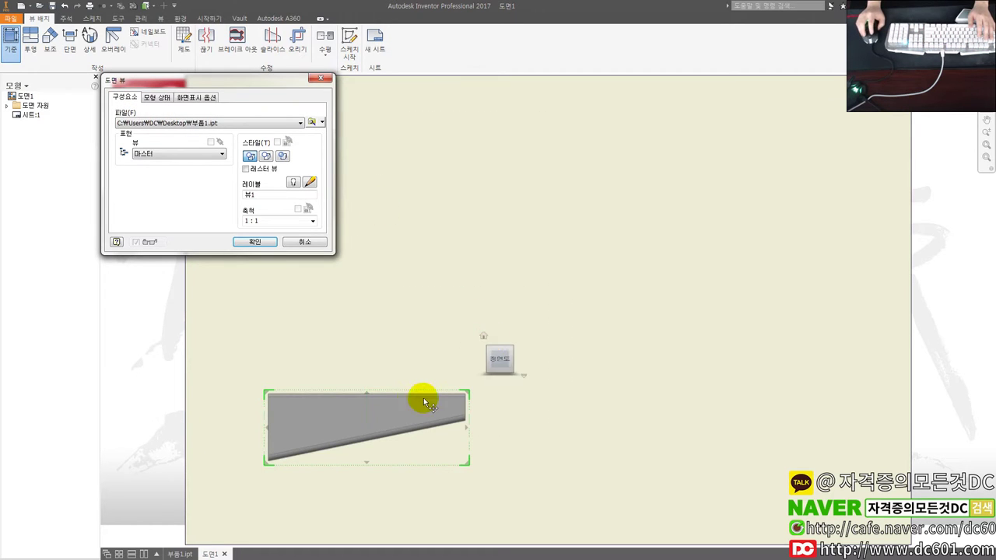
click(267, 245)
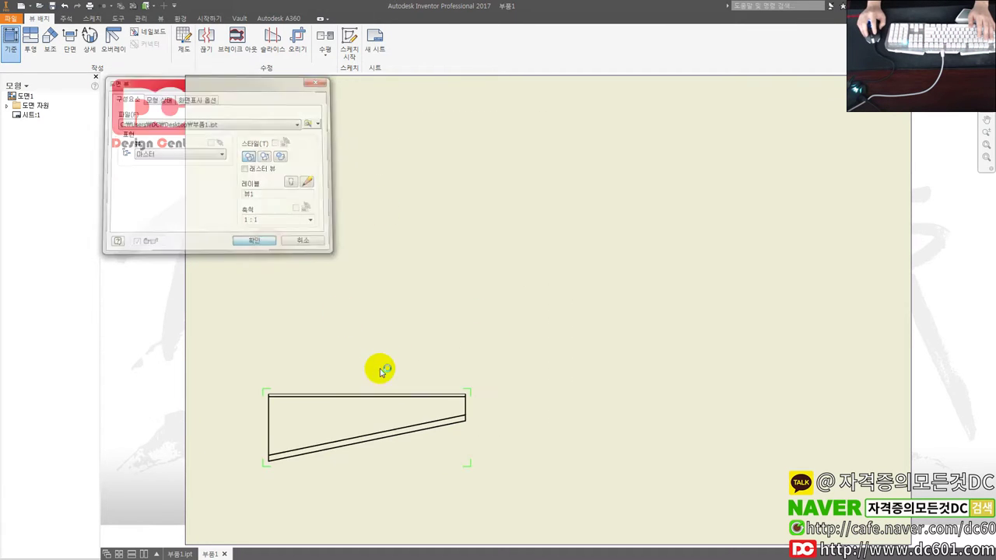
drag(371, 393, 530, 236)
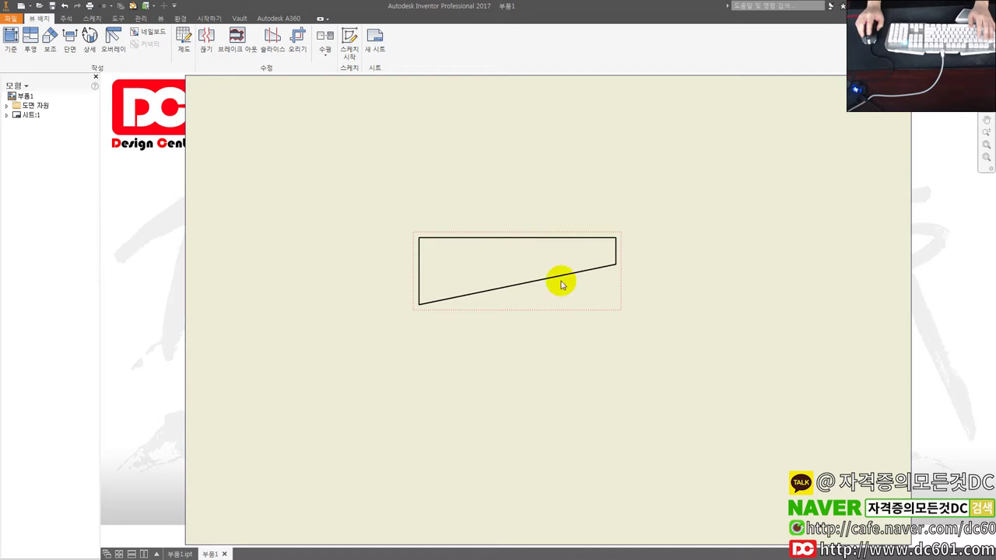
middle_drag(565, 283, 489, 285)
scroll(489, 285, up, 3)
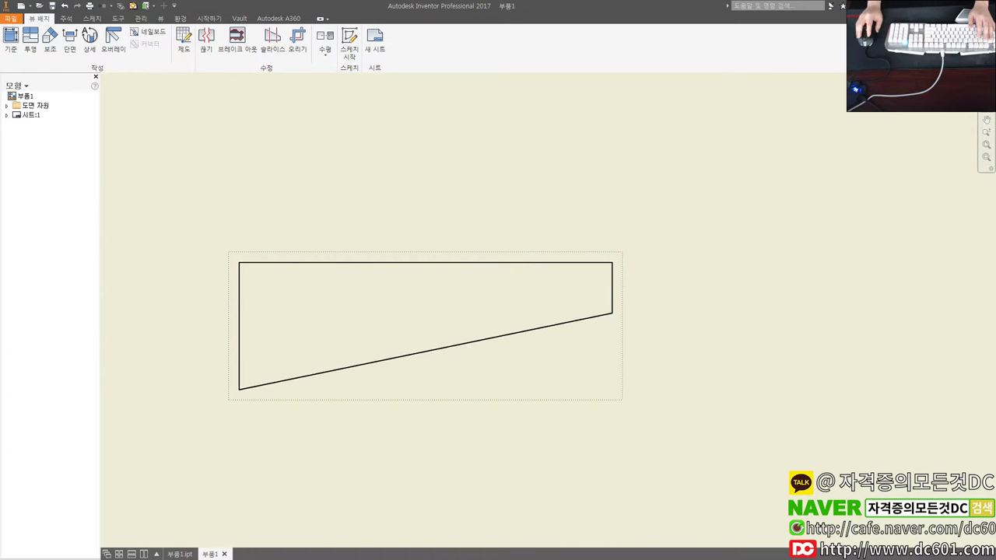
key(alt+Tab)
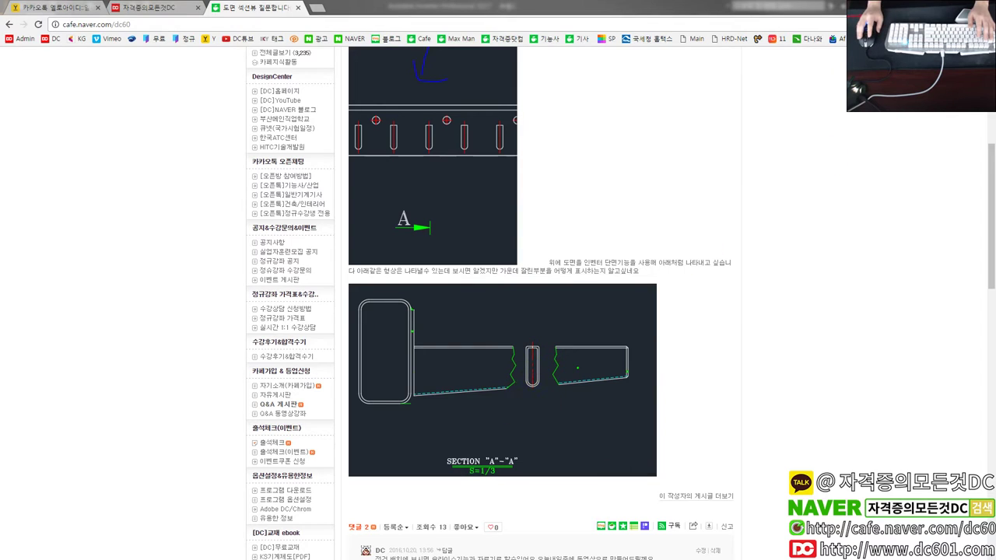
key(alt+Tab)
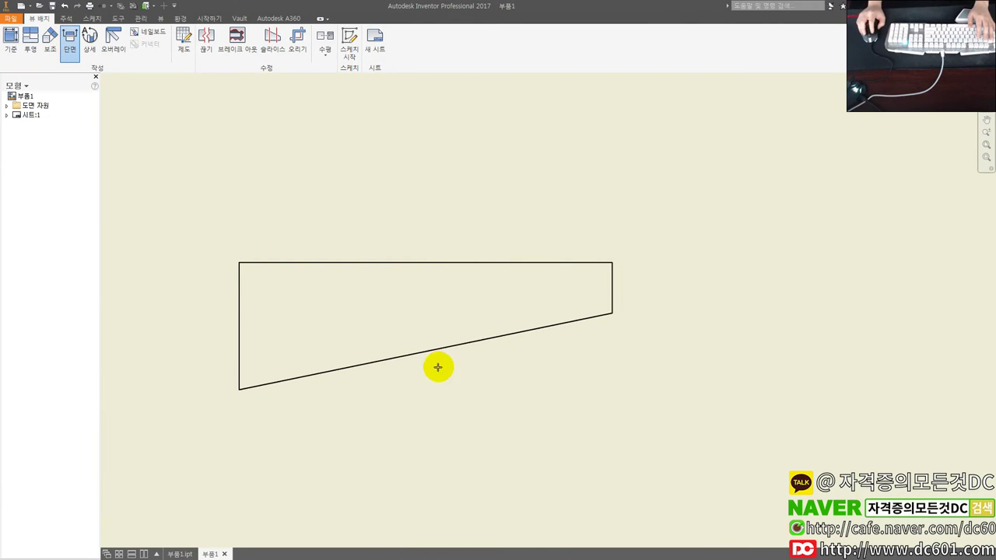
Step: Cut section A-A with a vertical line across the bar and place the view to its right
click(460, 235)
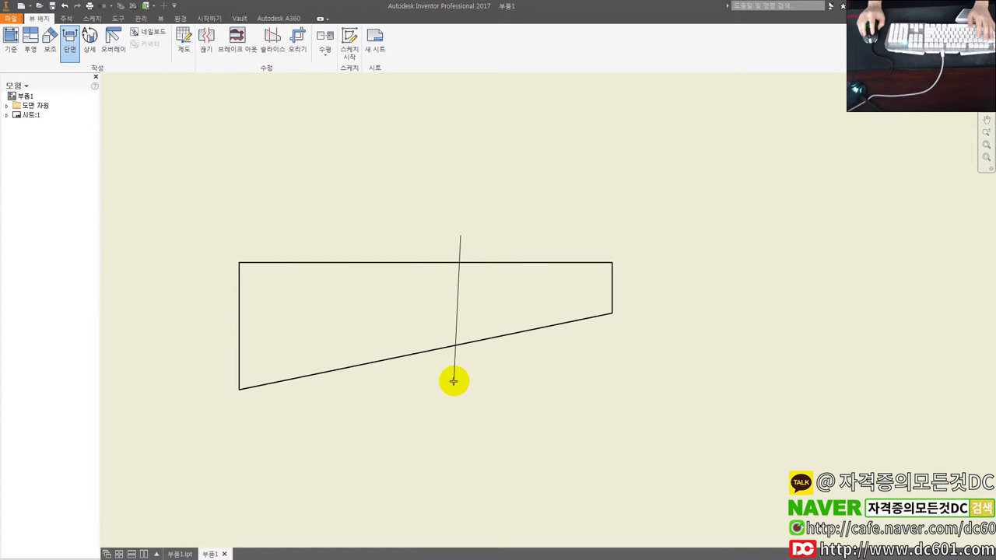
click(474, 375)
right_click(474, 376)
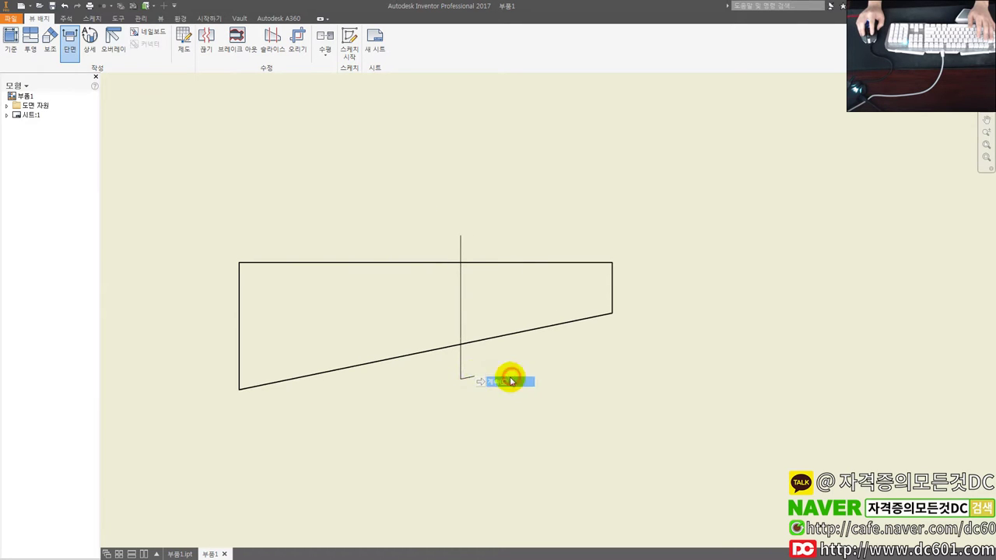
click(507, 381)
click(700, 346)
scroll(705, 342, up, 2)
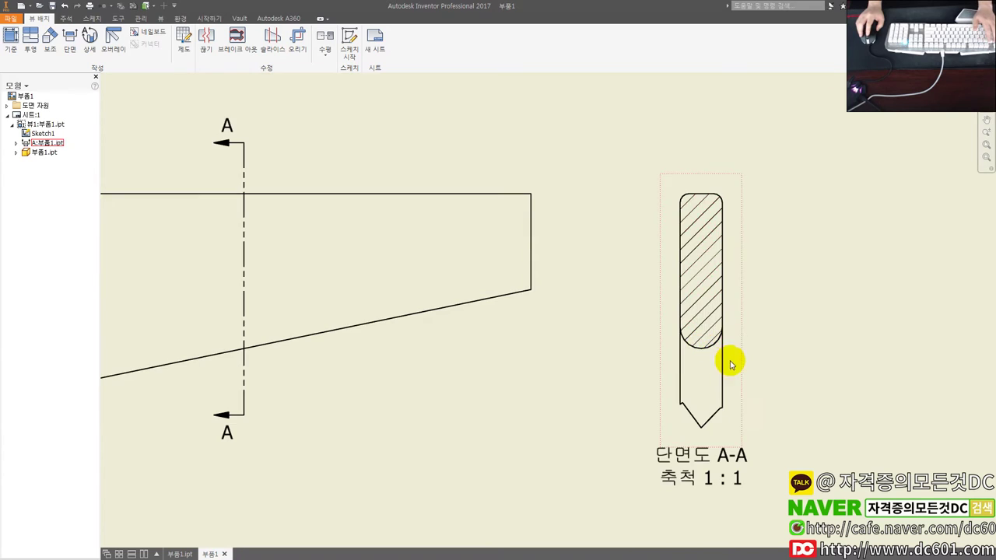
middle_drag(730, 361, 572, 378)
scroll(589, 376, down, 2)
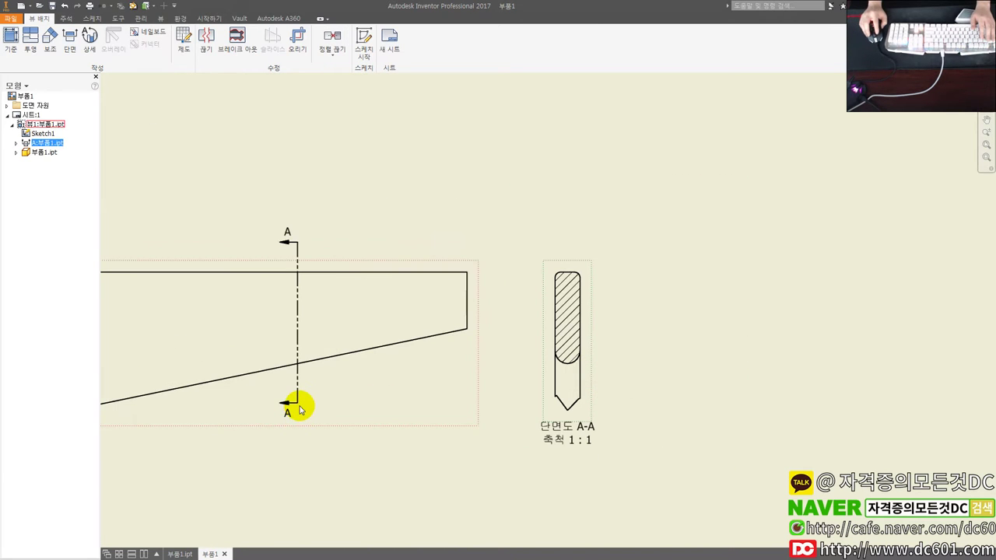
Step: Shorten section line A-A to the sloped edge, then select section view A-A for deletion
click(300, 393)
drag(299, 401, 299, 381)
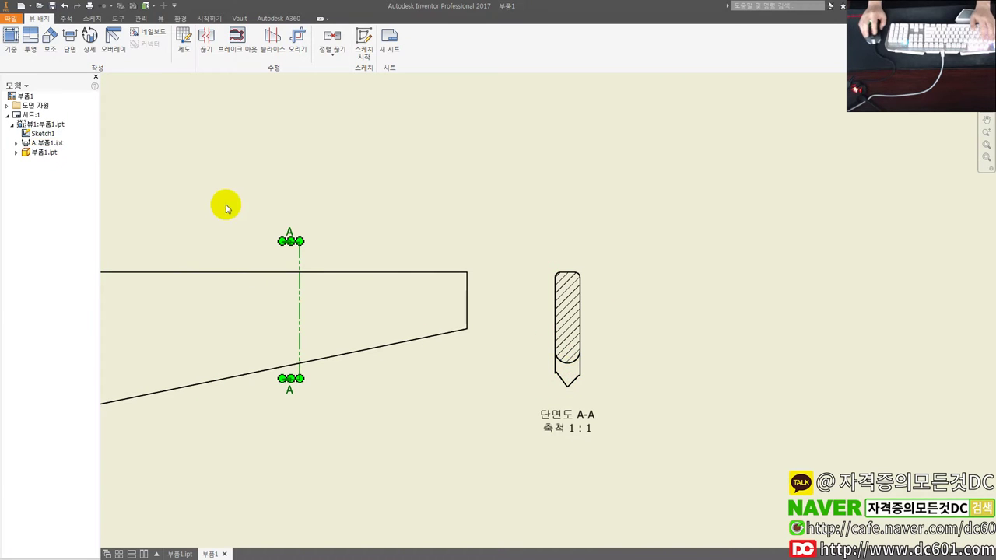
click(576, 274)
key(Delete)
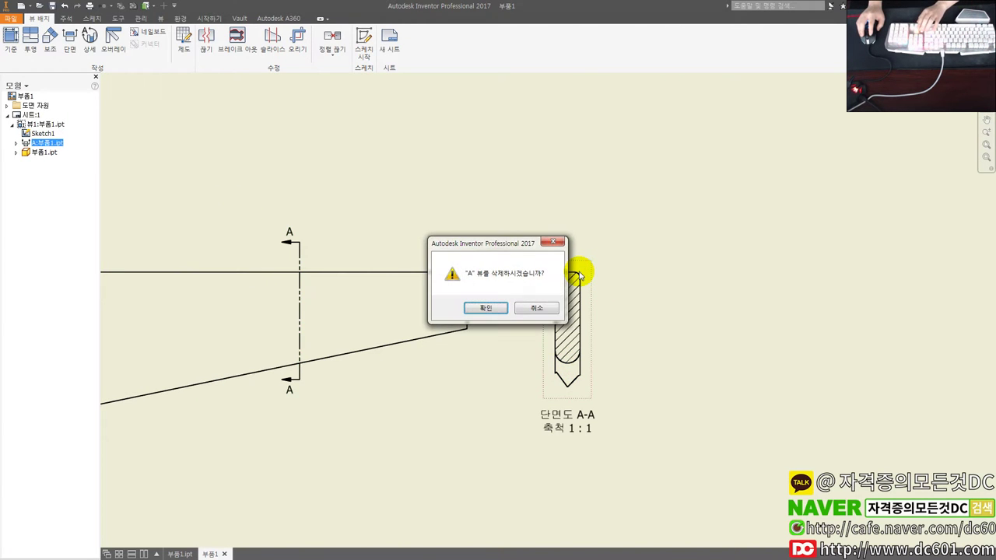
Step: Confirm deleting section view A-A and shift the base view rightward on the sheet
key(Return)
drag(345, 350, 459, 338)
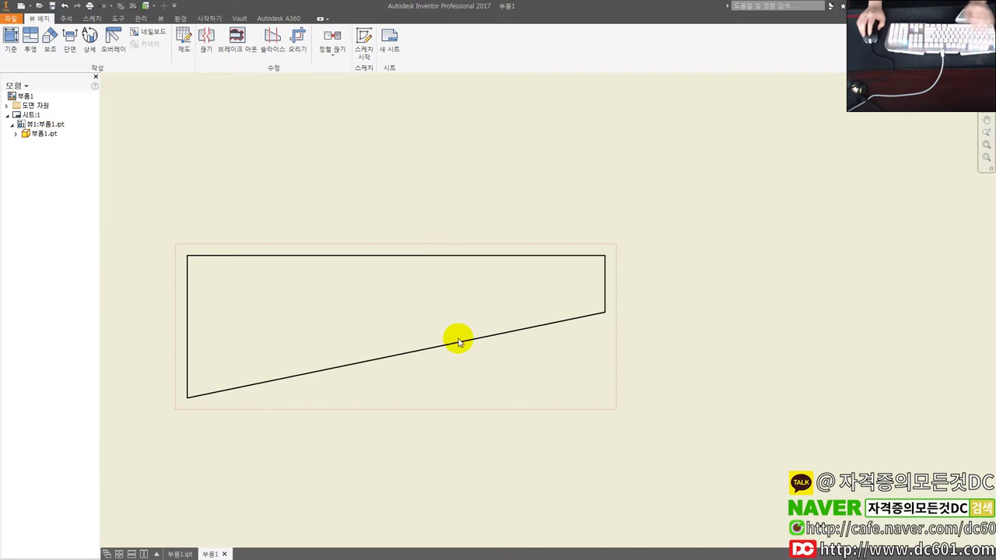
click(30, 41)
scroll(448, 243, down, 2)
click(447, 247)
key(Escape)
Step: Open the base view's Drawing View settings for editing
click(522, 249)
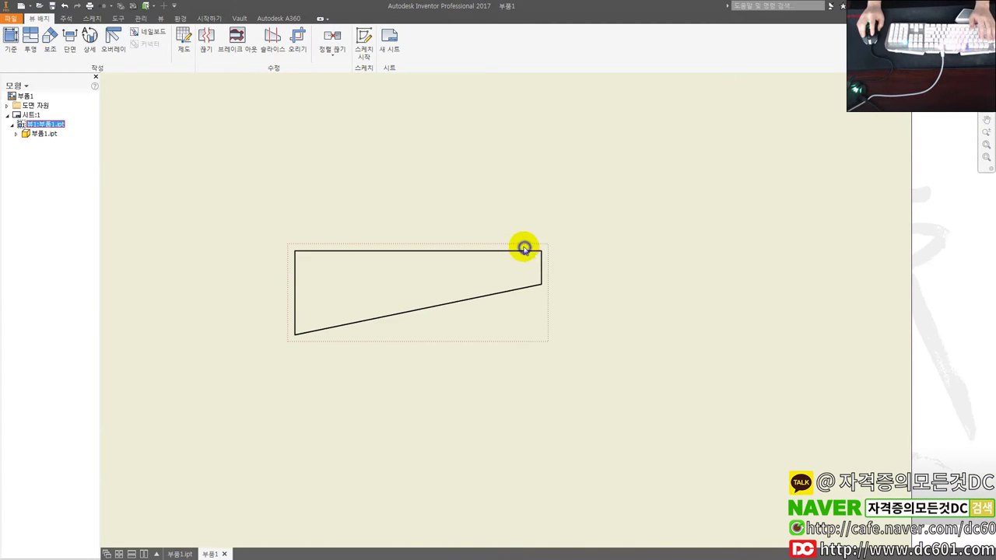
right_click(504, 250)
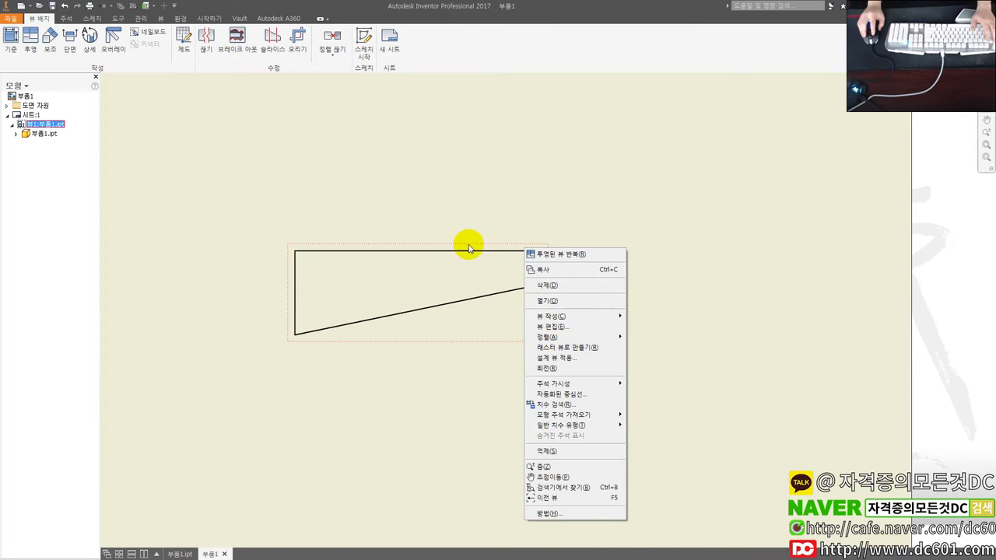
right_click(470, 249)
click(434, 251)
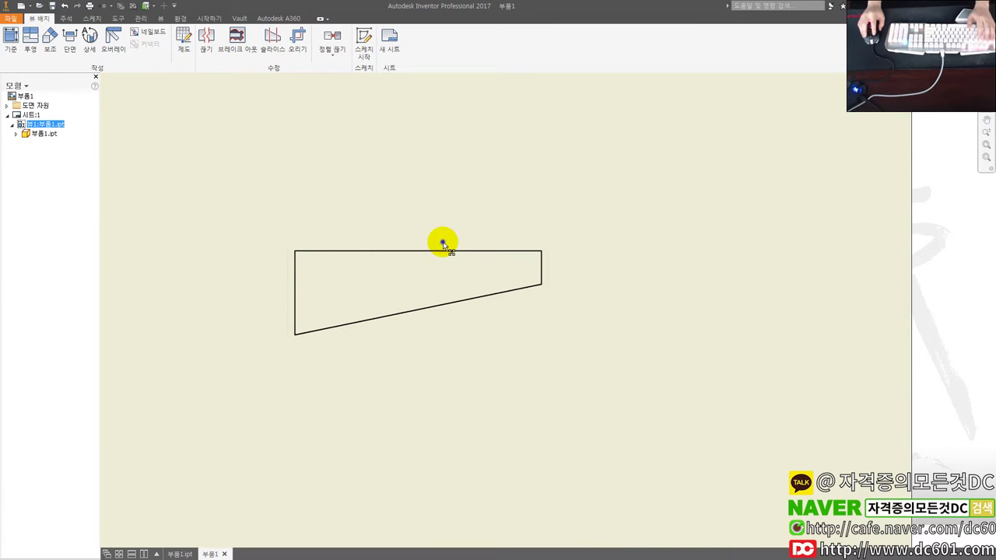
right_click(443, 244)
click(474, 316)
right_click(473, 317)
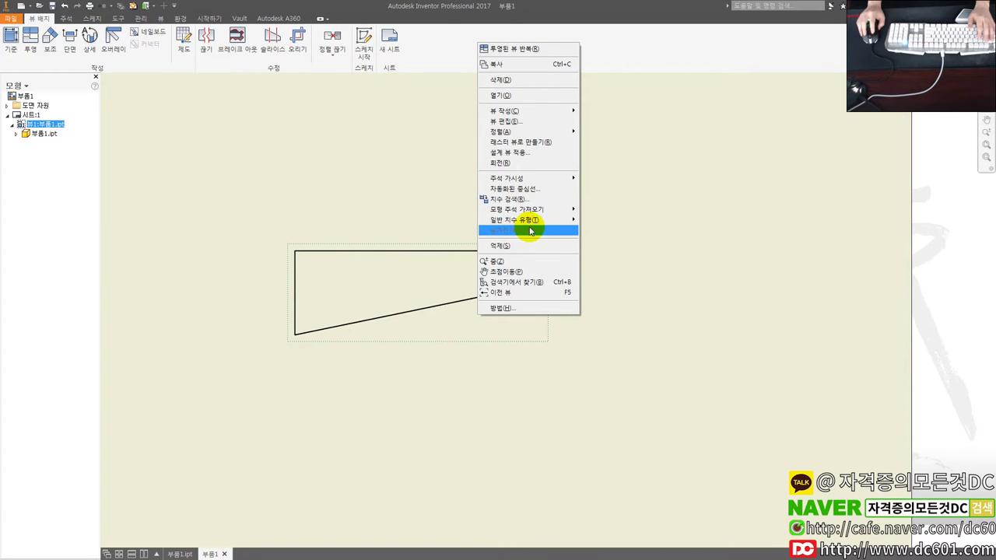
click(513, 121)
Step: Turn on tangent edges in the base view's display options
click(186, 97)
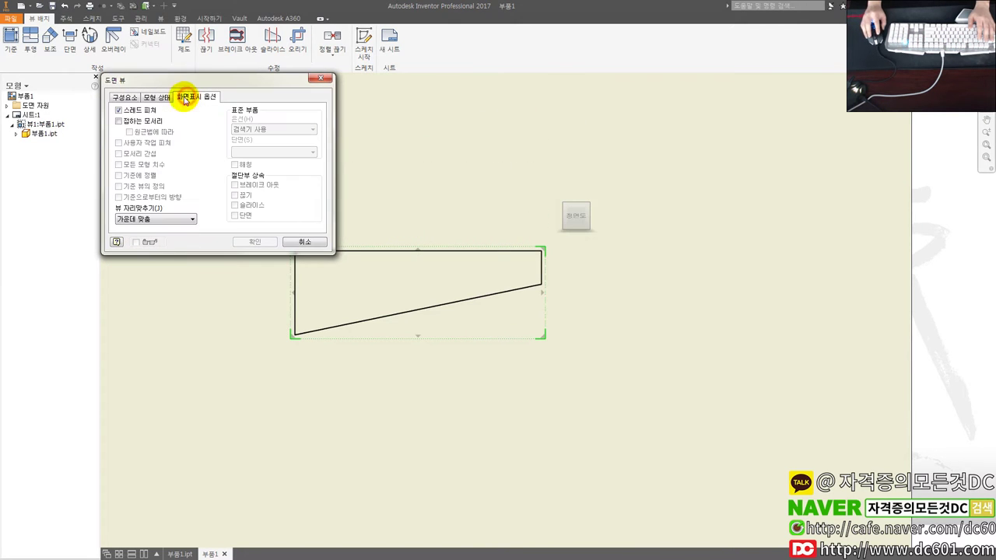
click(136, 124)
click(263, 242)
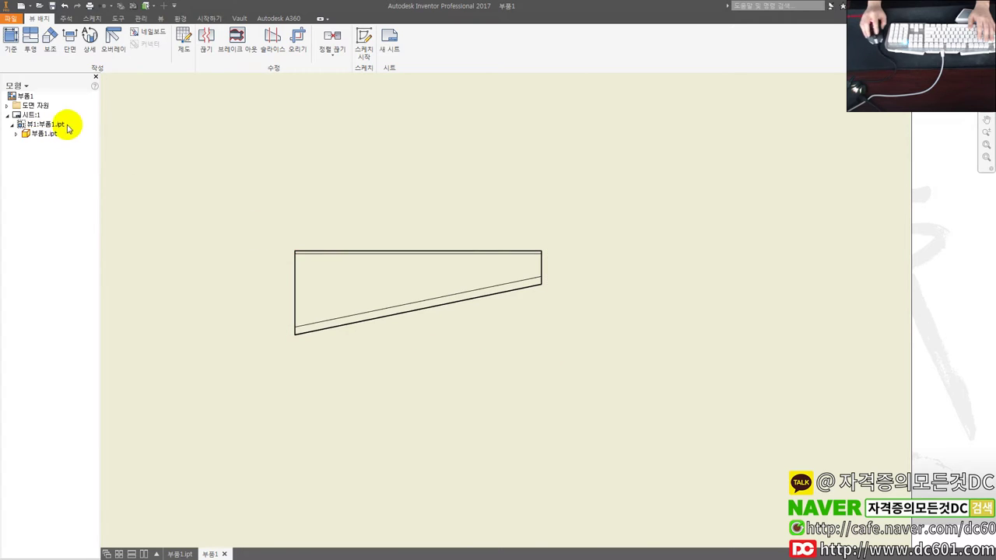
Step: Project a side end view to the right of the base view
click(30, 39)
click(495, 250)
right_click(591, 269)
click(615, 274)
scroll(598, 274, up, 2)
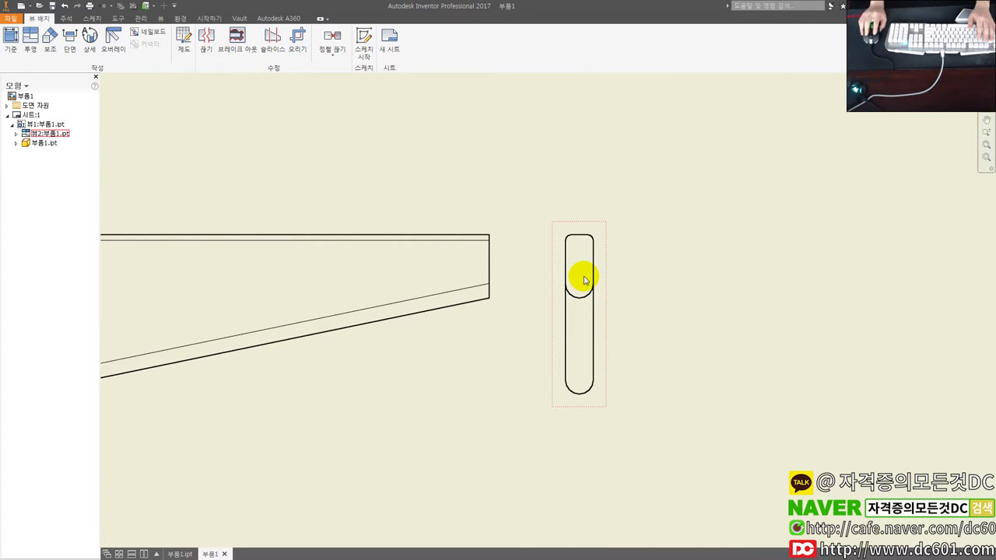
scroll(418, 305, down, 2)
drag(412, 166, 393, 473)
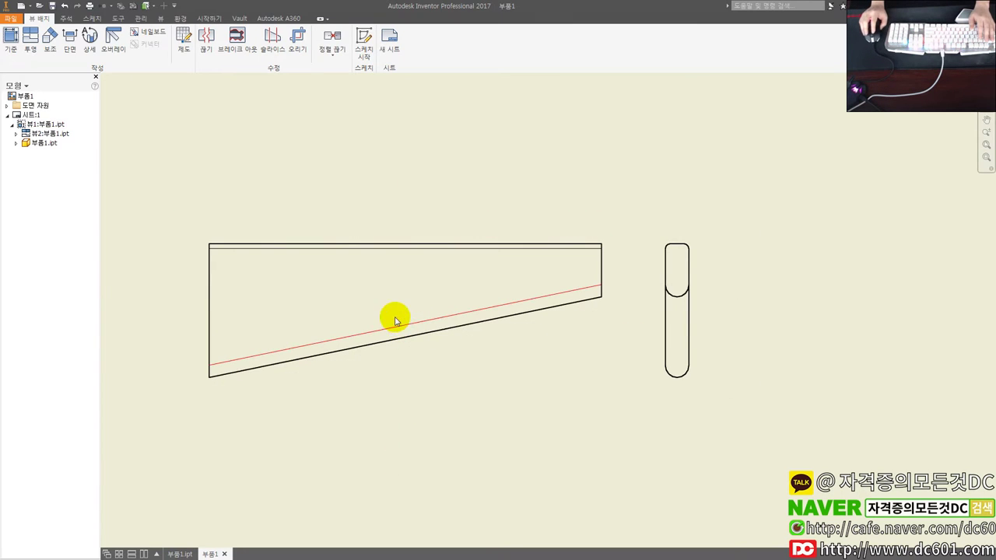
Step: Hide the front view's tangent edges and nudge the front and side views left
right_click(264, 237)
click(304, 232)
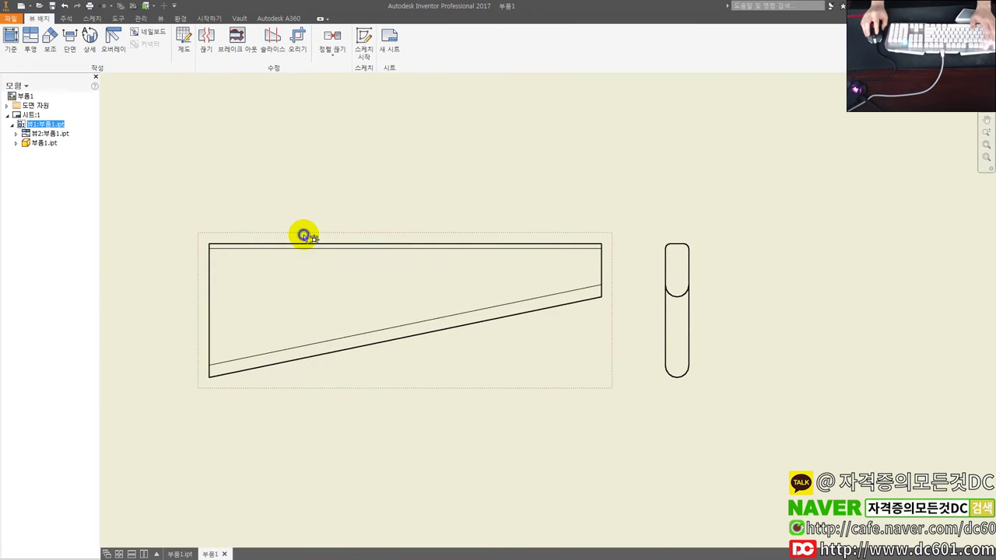
right_click(304, 238)
click(341, 312)
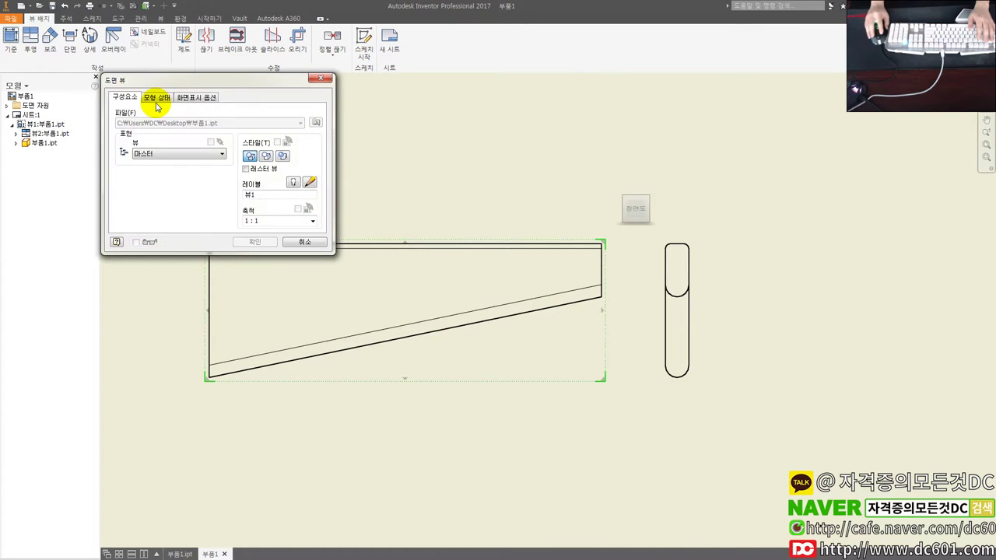
click(198, 96)
click(261, 243)
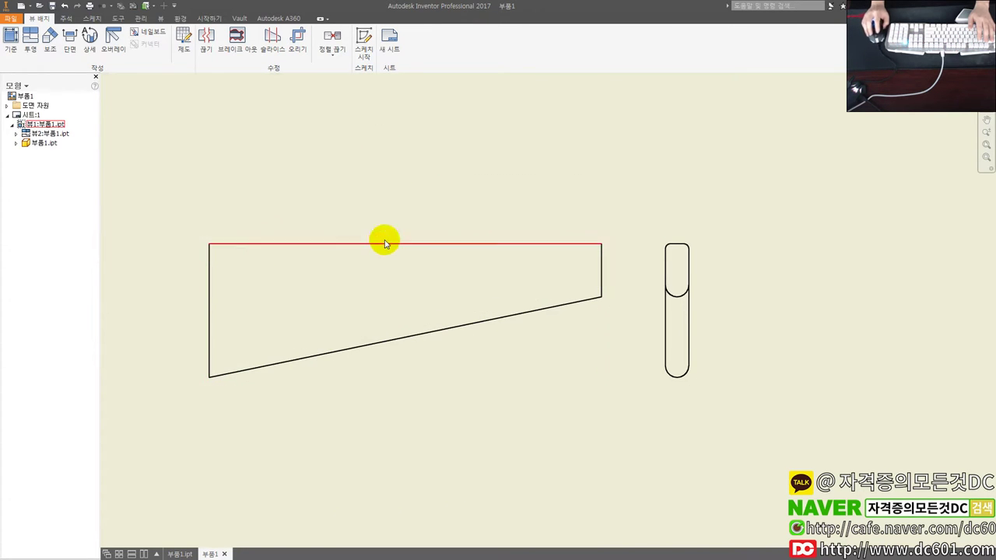
drag(355, 255, 331, 258)
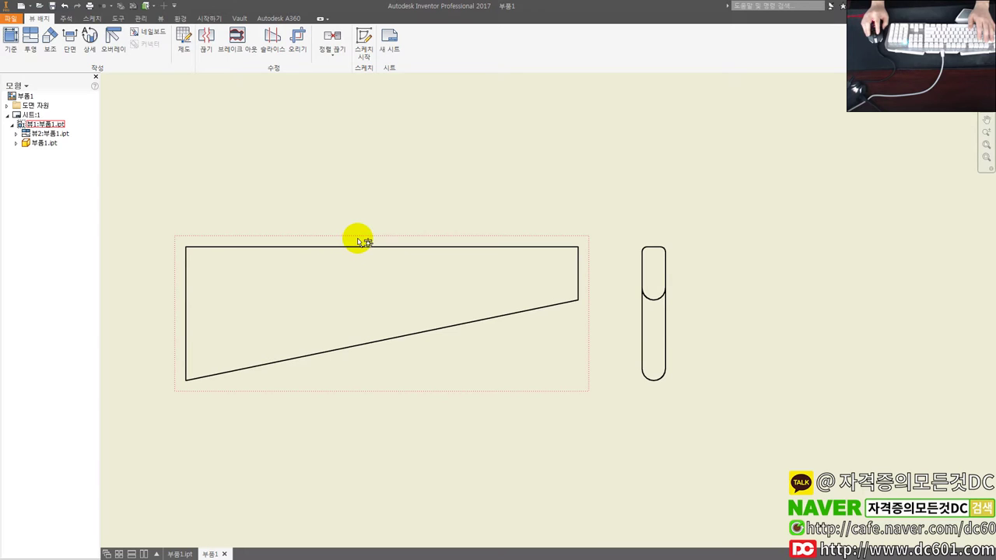
key(Escape)
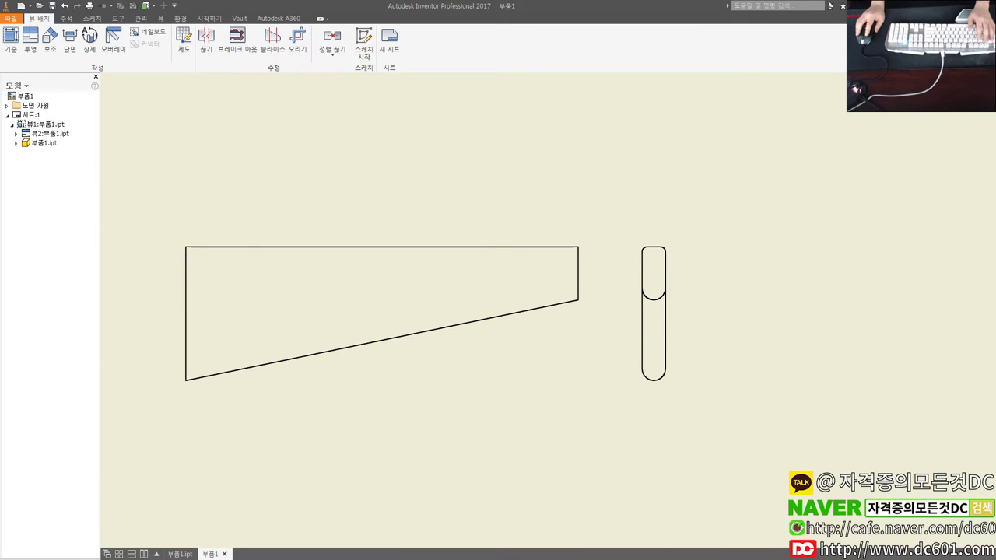
Step: Check the reference post, then select the bar's front view to sketch on
key(alt+Tab)
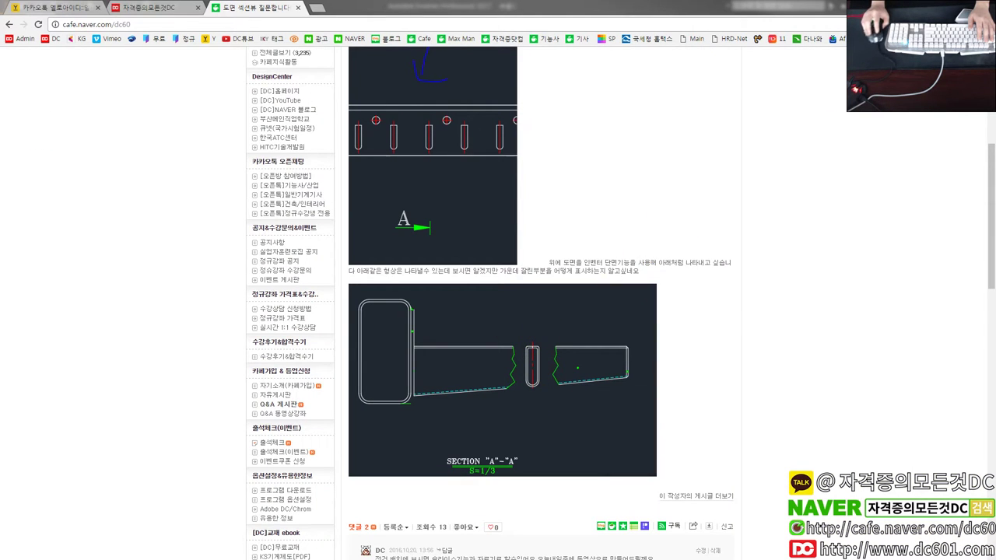
key(alt+Tab)
click(395, 243)
Step: Sketch a vertical line across the middle of the front view and finish the sketch
key(s)
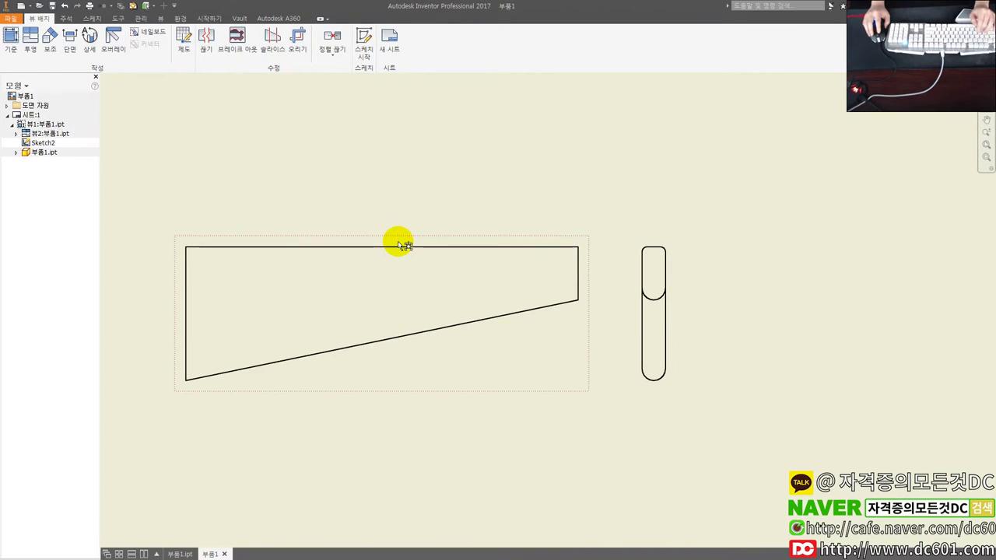
click(403, 217)
click(403, 380)
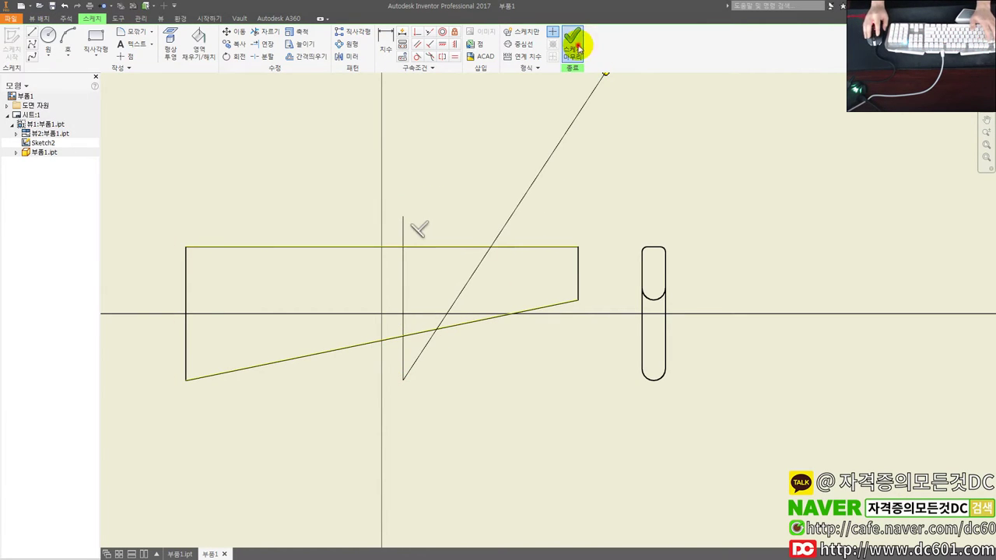
click(573, 40)
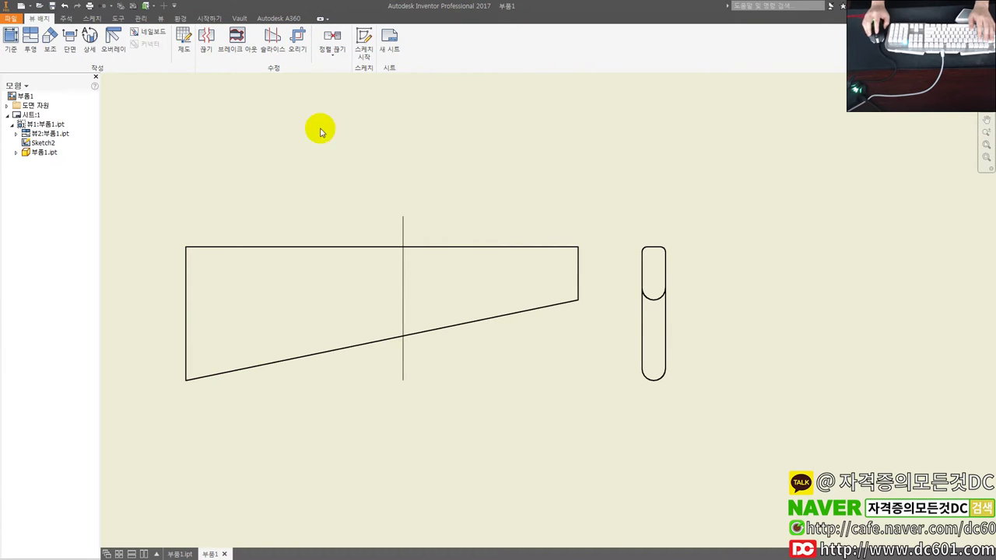
click(273, 45)
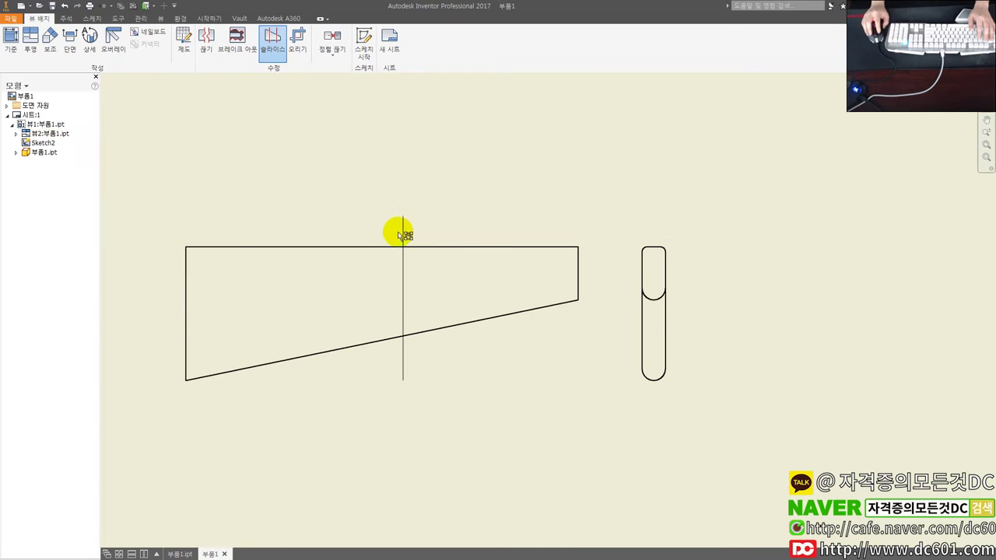
Step: Try twice to slice the side view at the sketched line, undoing each failed result
click(652, 244)
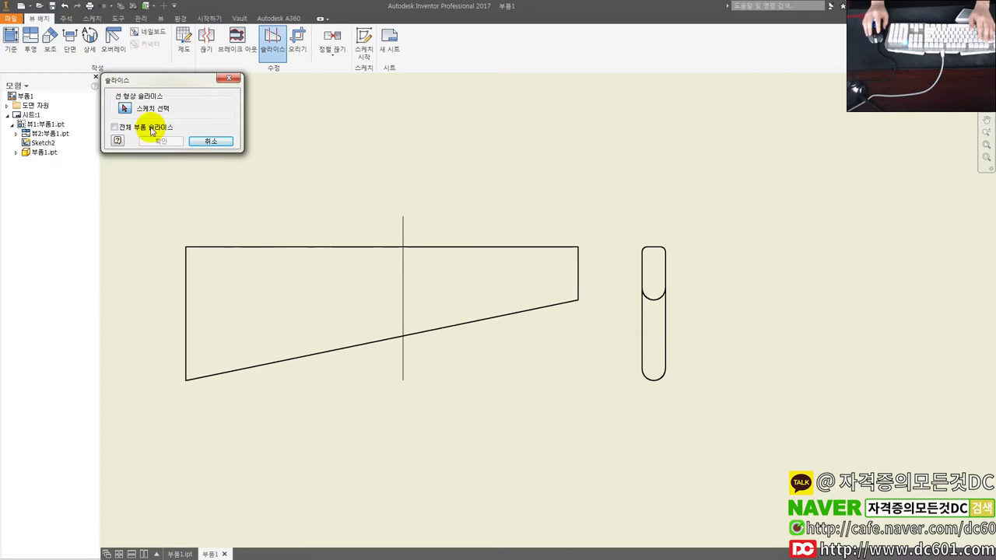
click(403, 225)
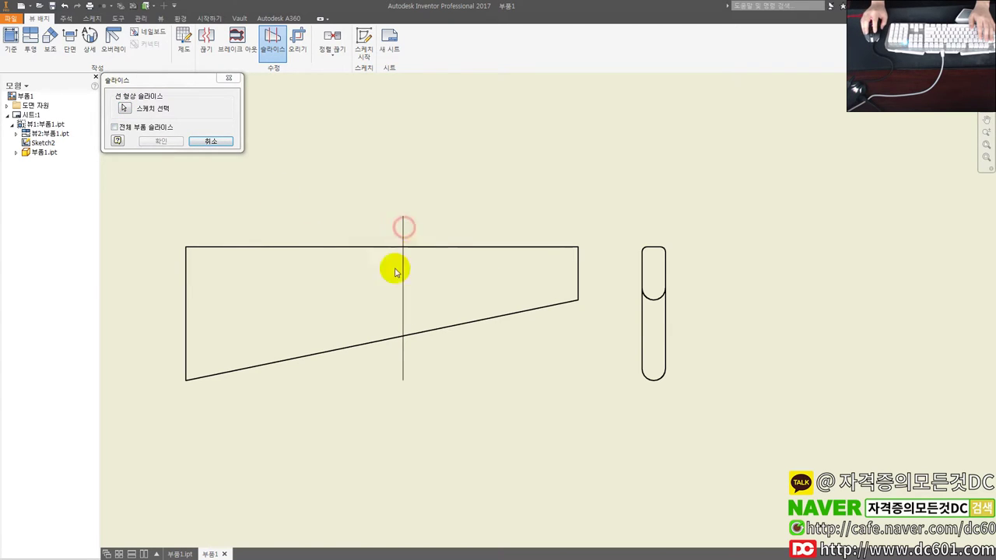
click(162, 145)
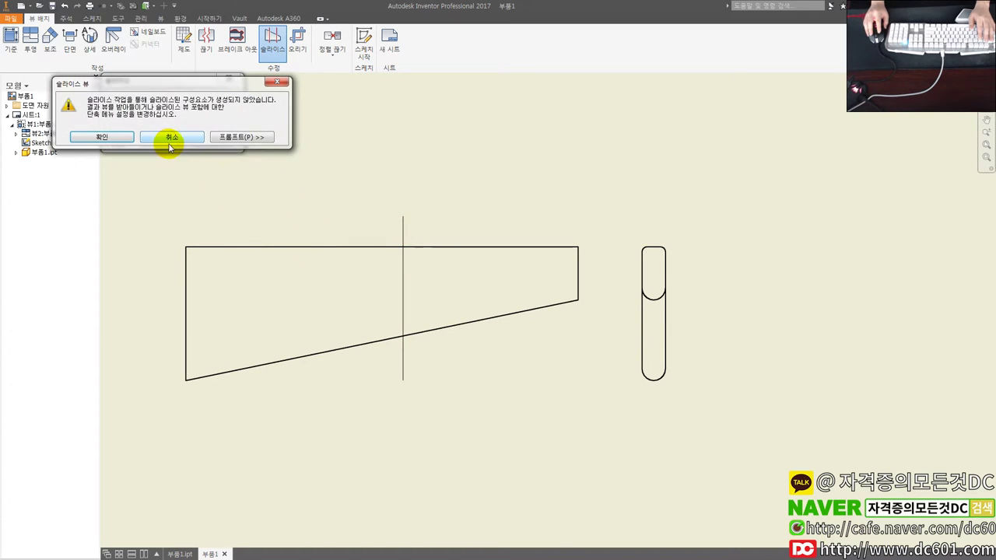
click(113, 138)
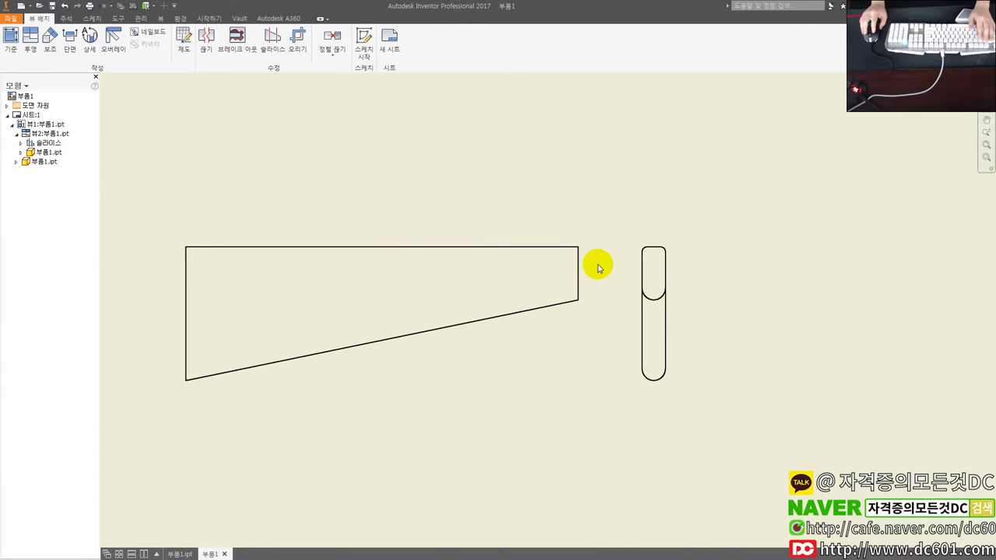
key(ctrl+z)
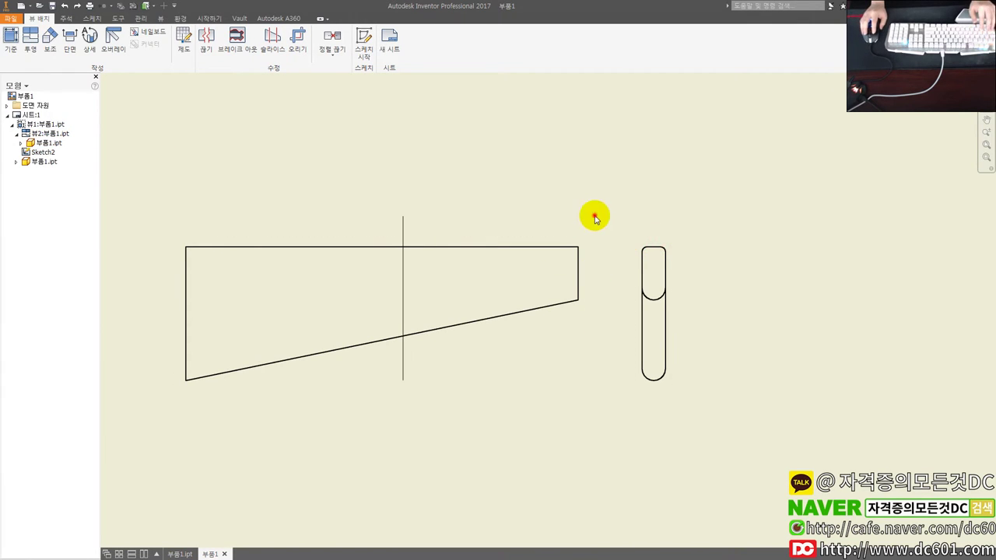
click(272, 38)
click(667, 241)
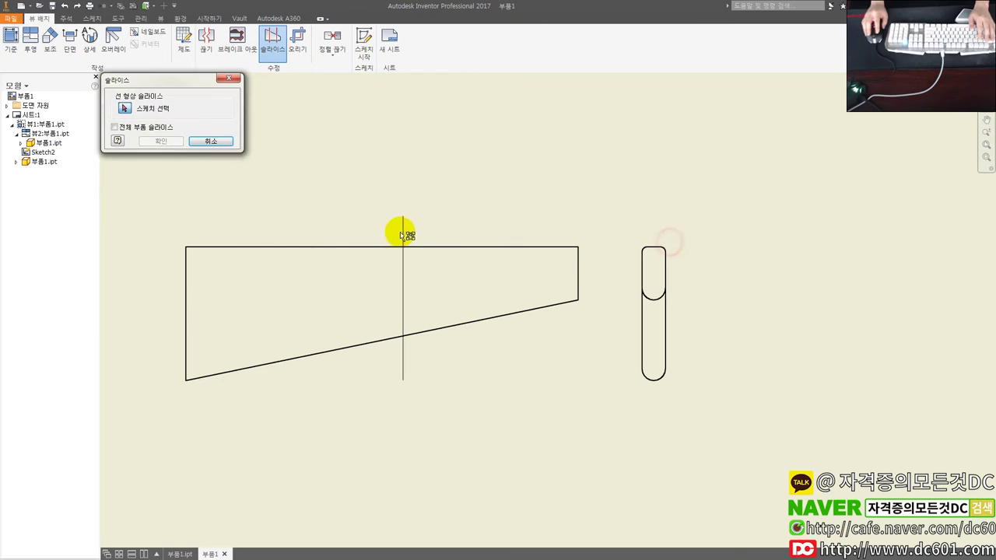
click(403, 229)
click(176, 150)
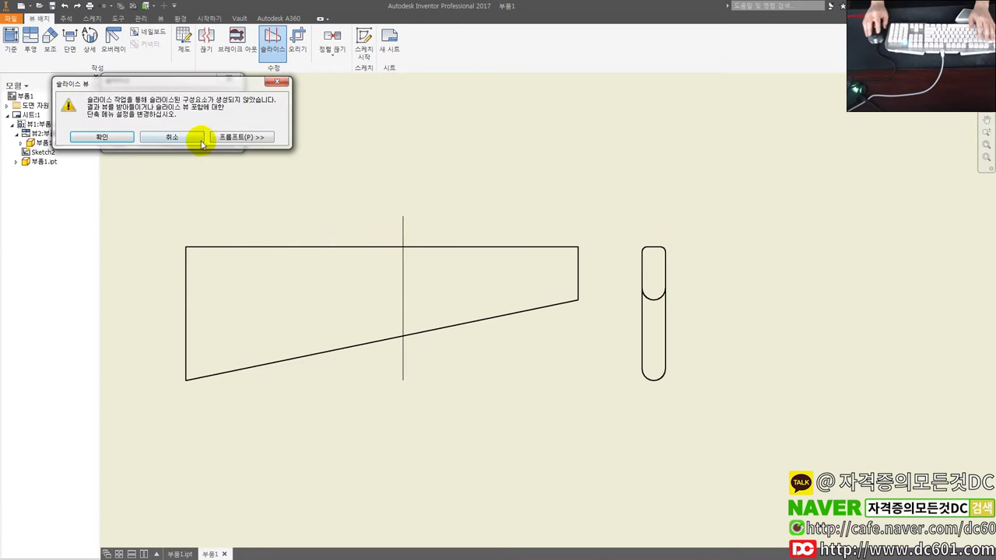
click(116, 138)
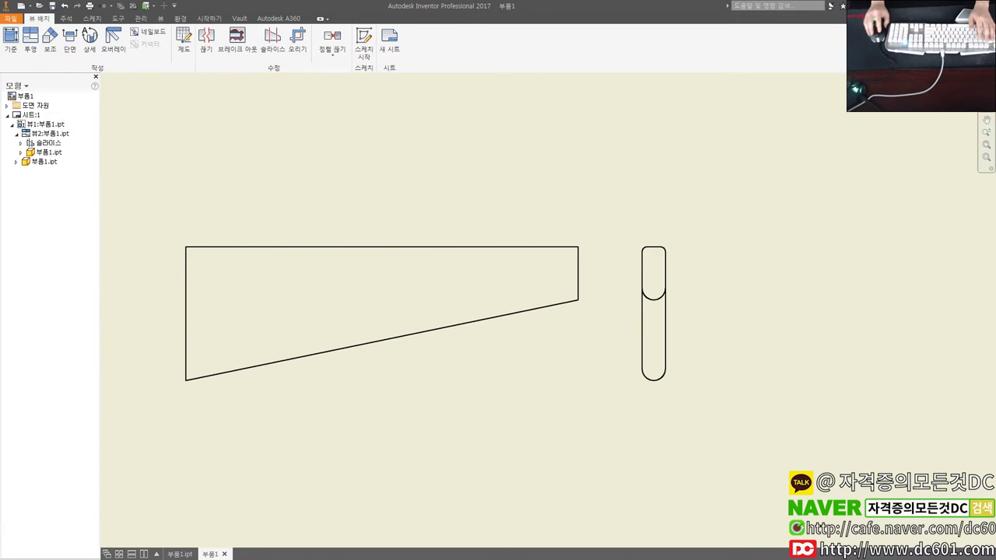
key(ctrl+z)
Step: Slice the side view at the sketched line into a hatched full-part section
click(647, 238)
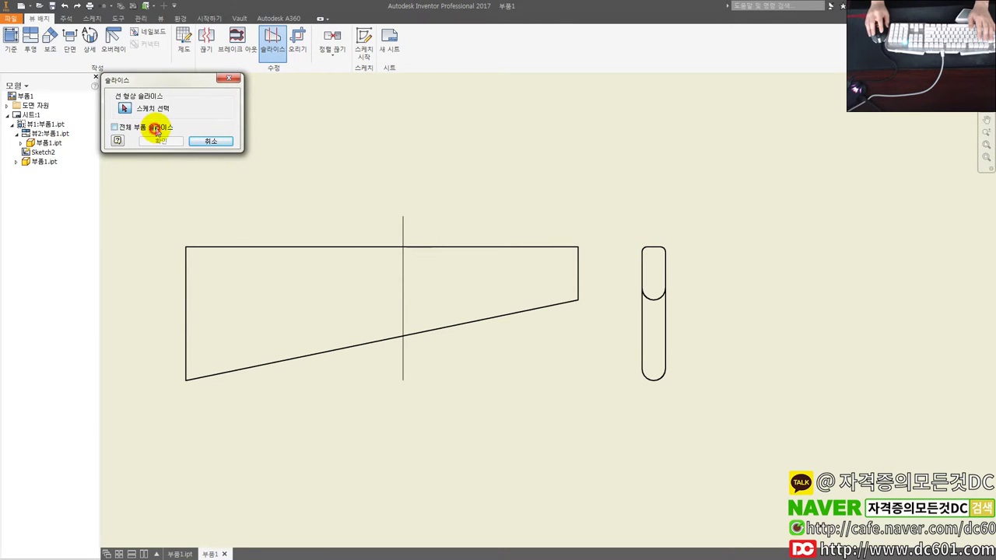
click(404, 237)
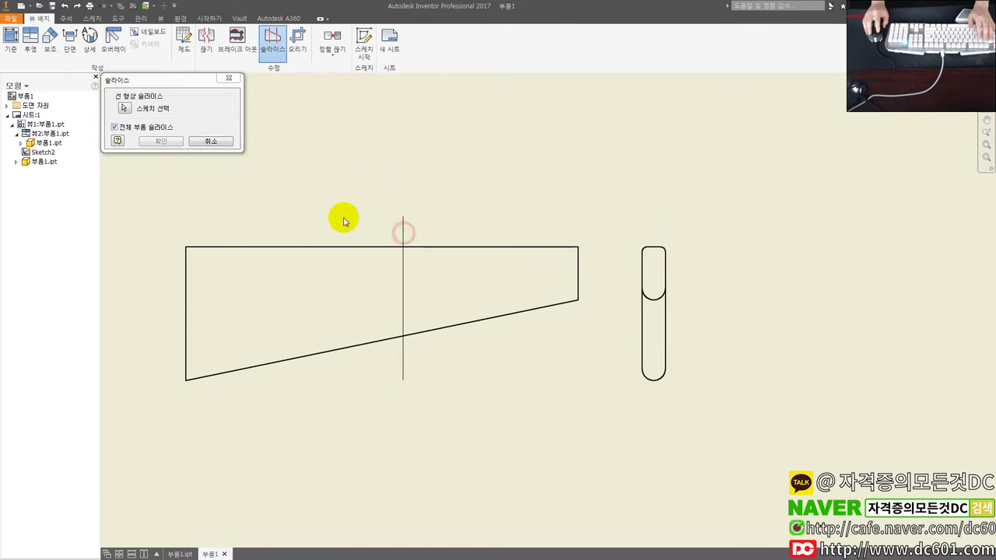
click(161, 142)
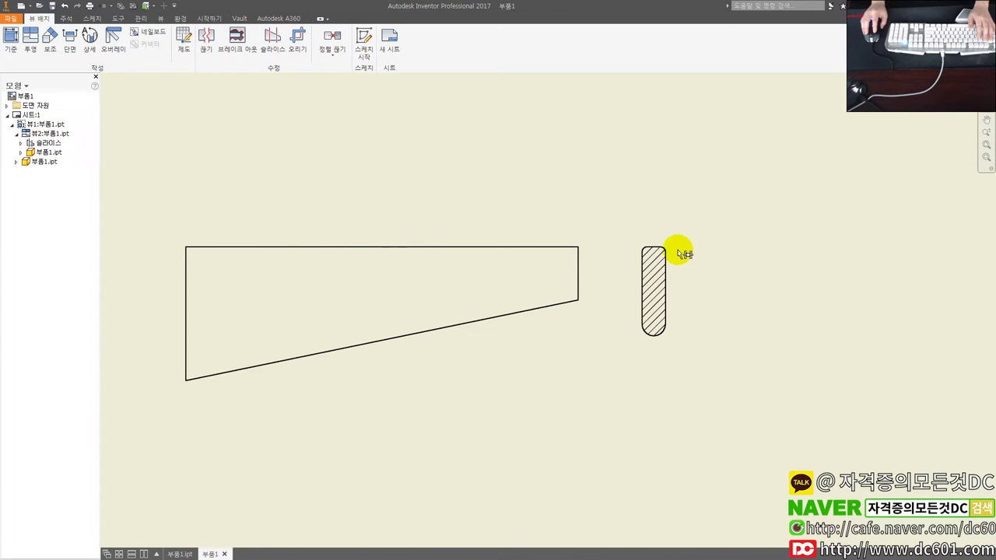
drag(668, 246, 490, 246)
mouse_move(499, 346)
mouse_down()
mouse_move(420, 343)
mouse_move(650, 363)
mouse_up()
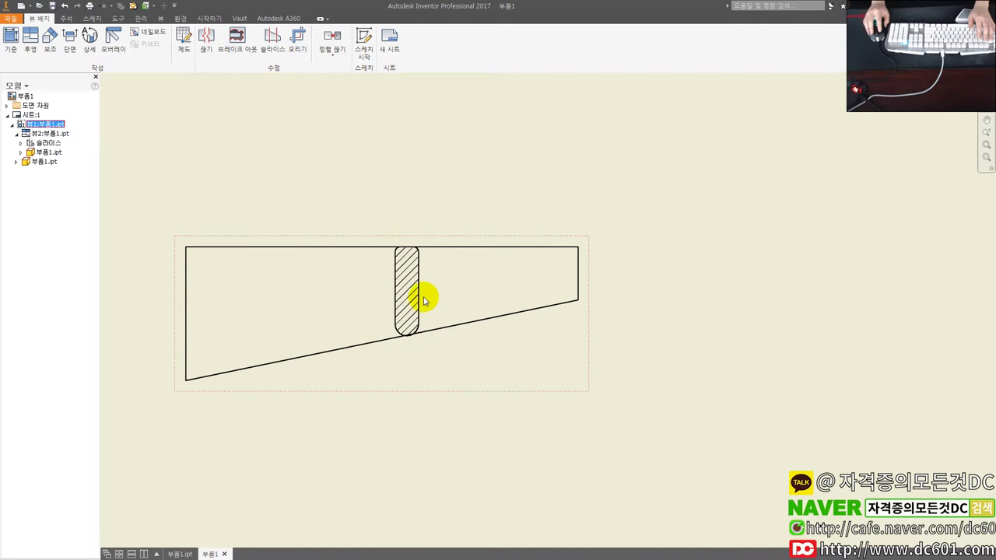
mouse_move(428, 268)
mouse_down()
mouse_move(345, 267)
mouse_move(667, 285)
mouse_up()
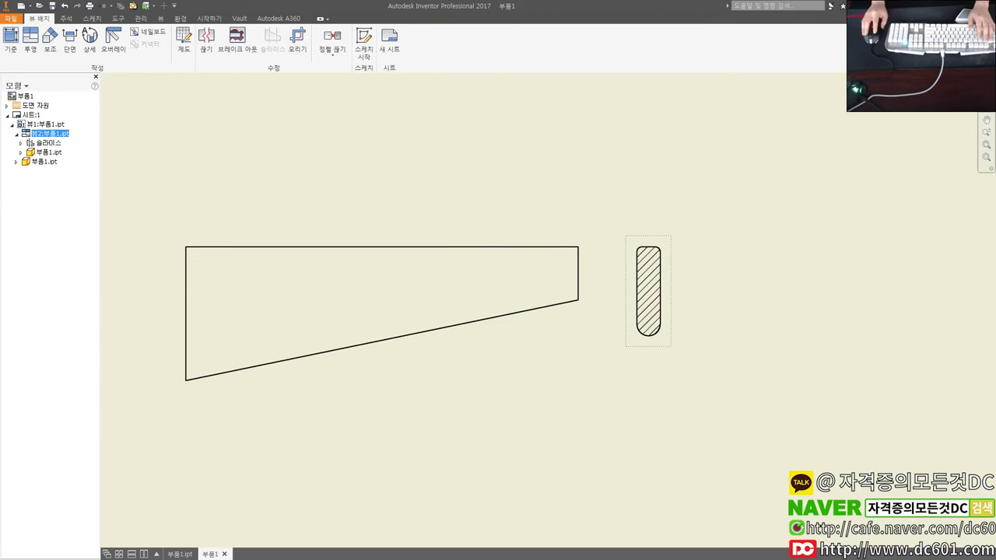
key(alt+Tab)
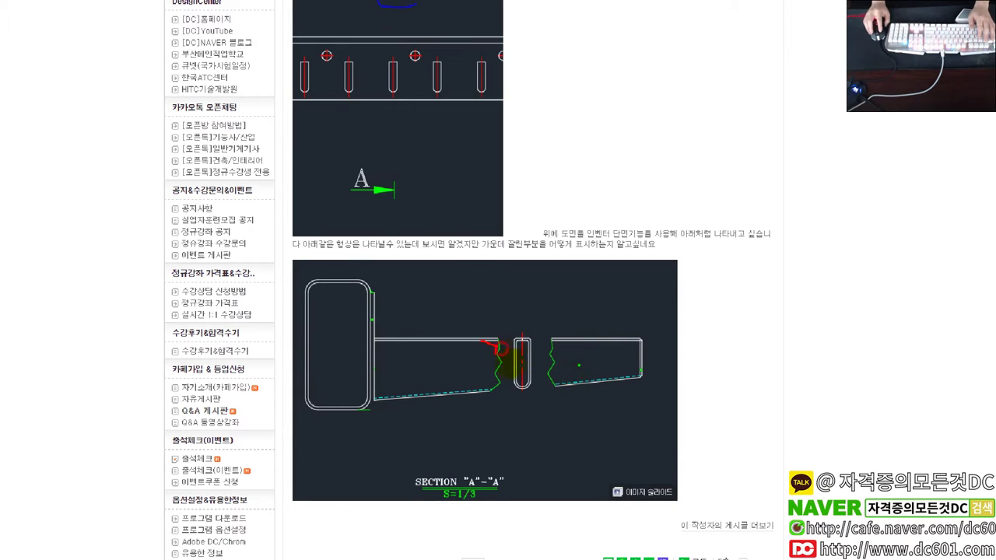
key(alt+Tab)
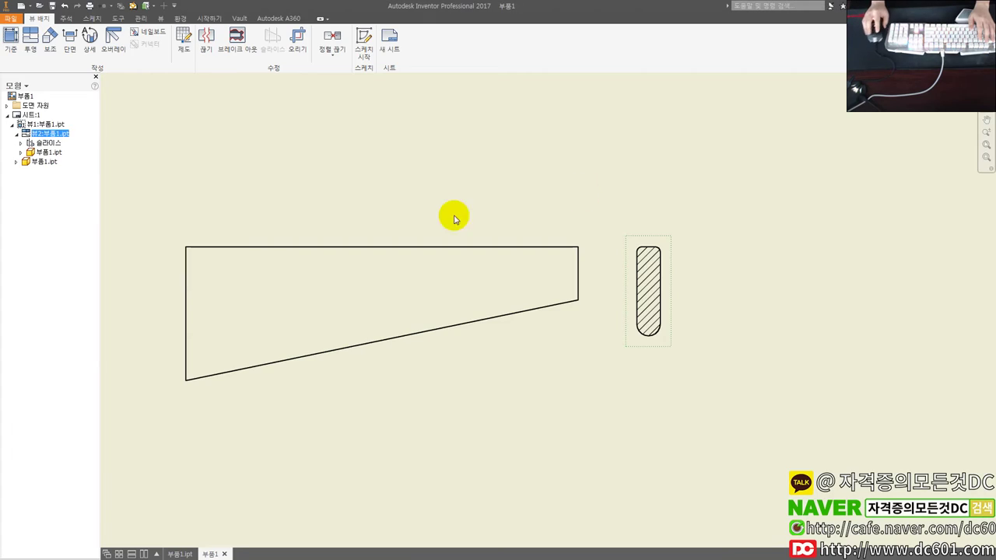
Step: Break the bar's front view between two picked points
click(379, 200)
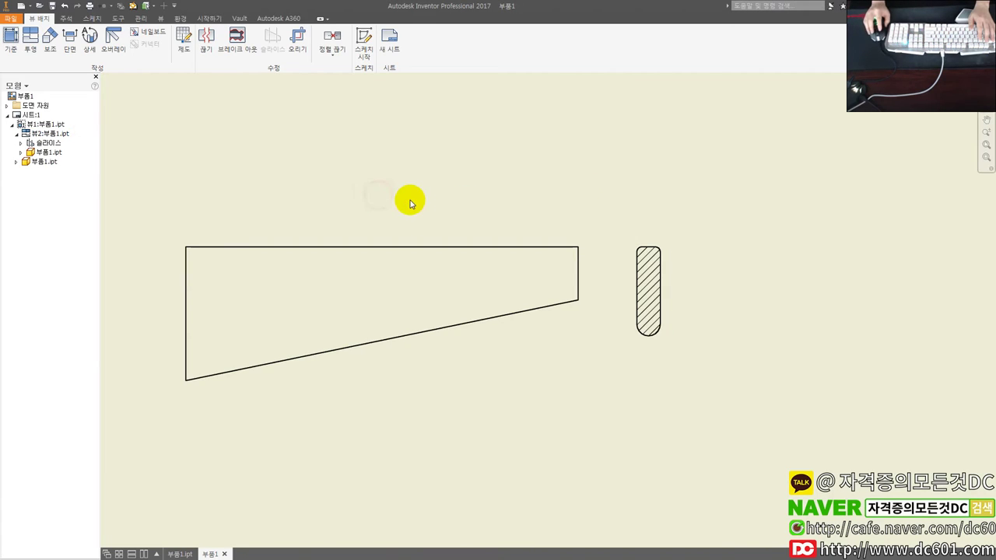
click(205, 40)
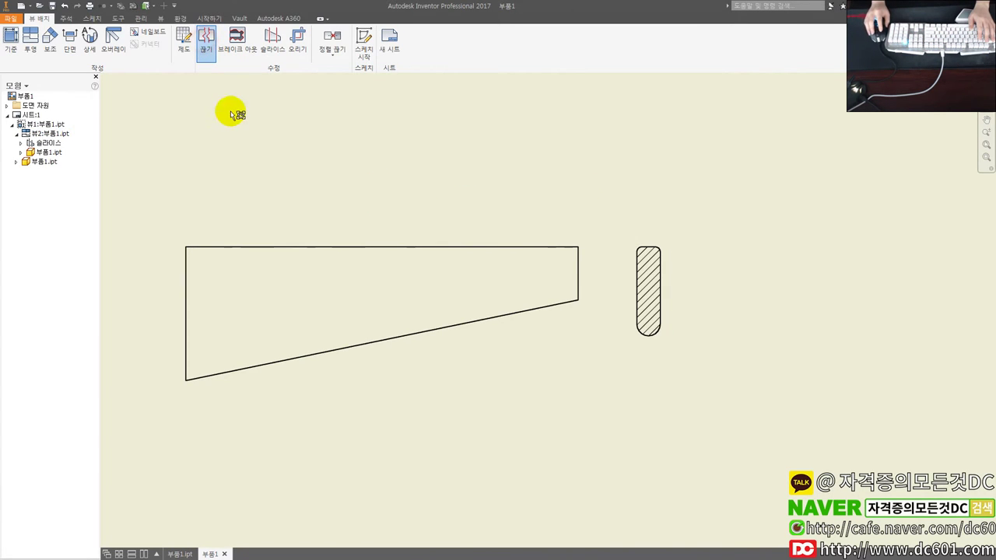
click(430, 244)
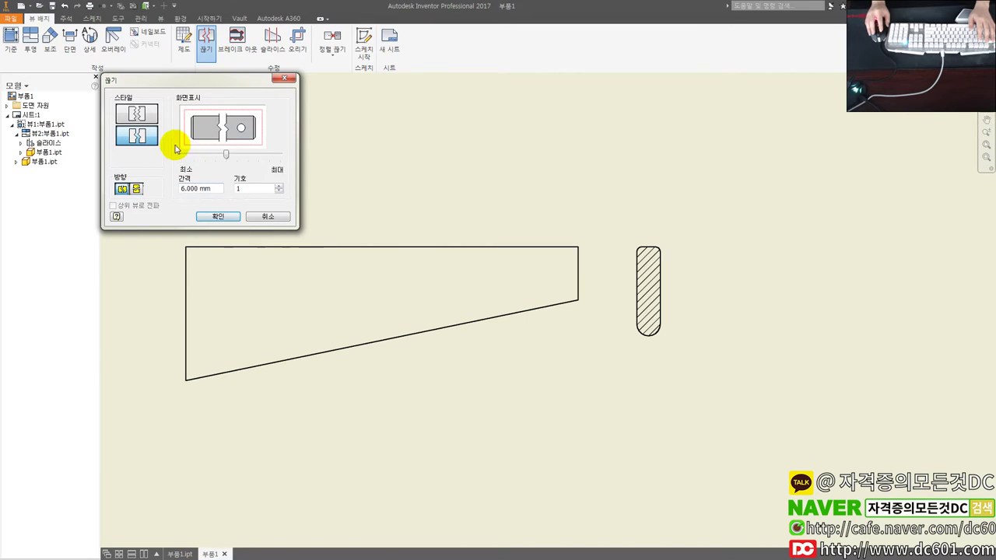
click(421, 279)
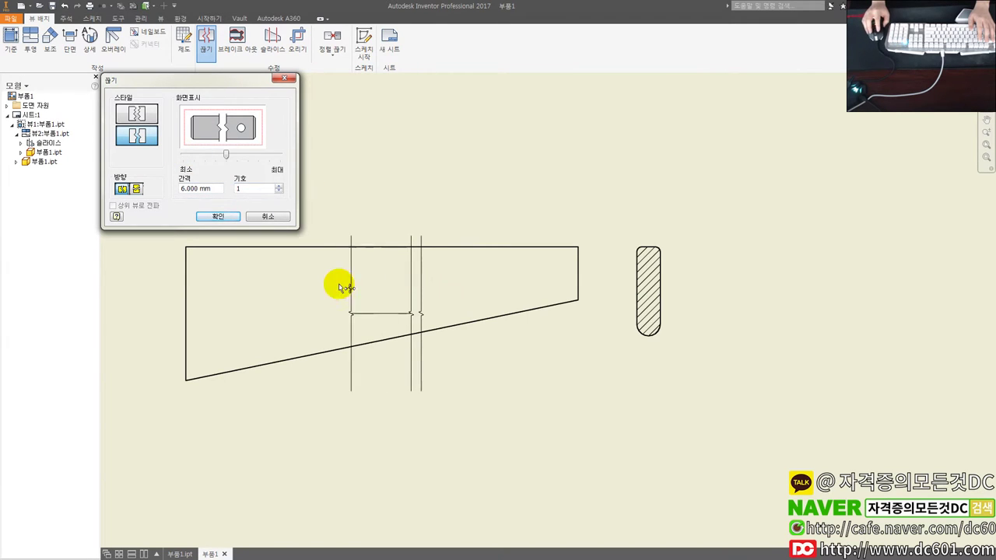
click(356, 284)
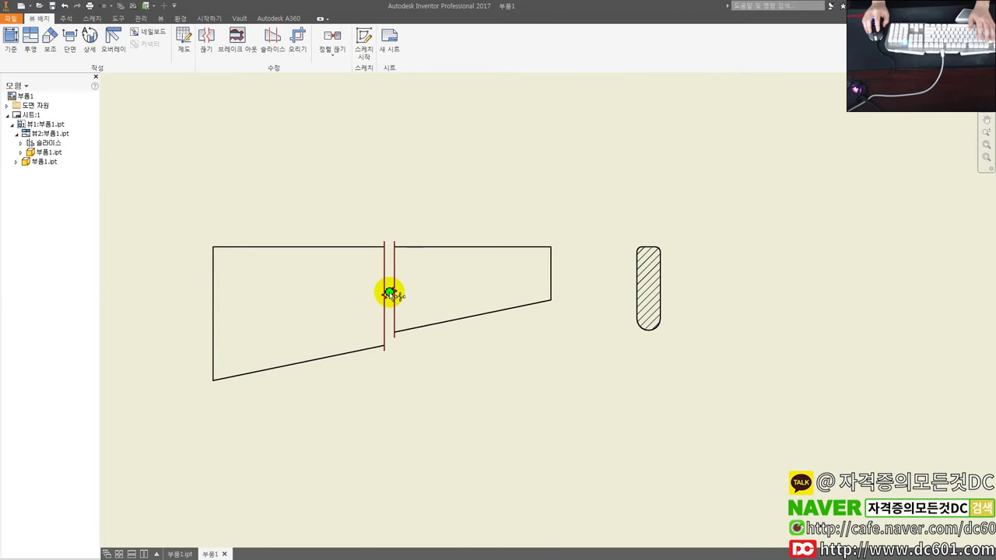
Step: Edit the break settings, widening the gap to 30 mm
double_click(390, 293)
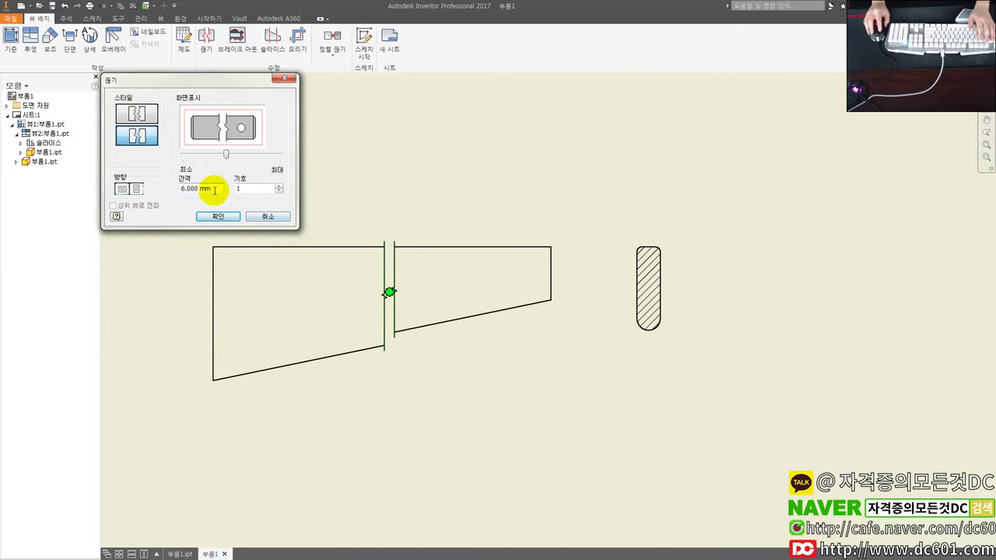
key(Return)
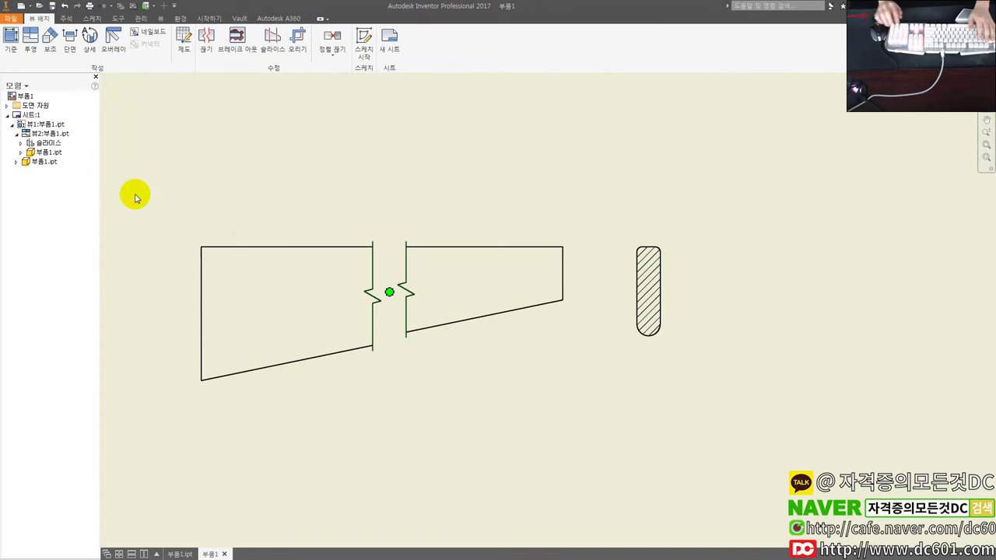
click(391, 293)
double_click(393, 292)
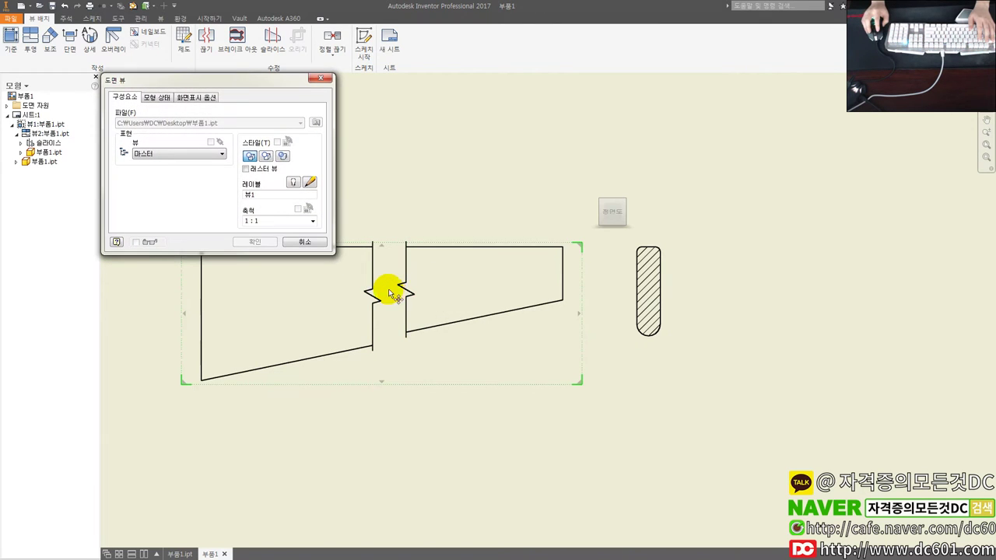
key(Return)
click(389, 292)
double_click(389, 293)
click(200, 189)
key(Return)
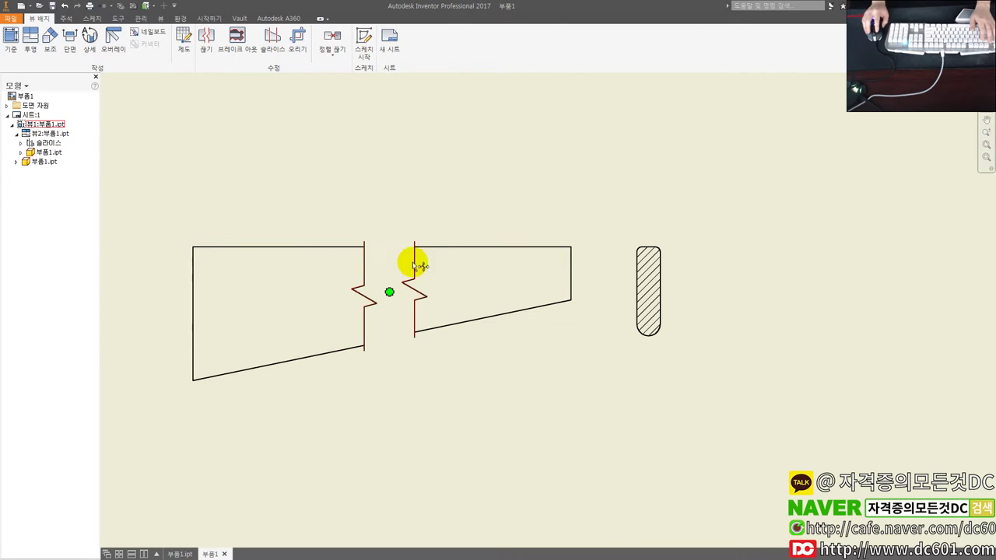
Step: Switch the break to the structural zigzag style and widen the gap
double_click(389, 294)
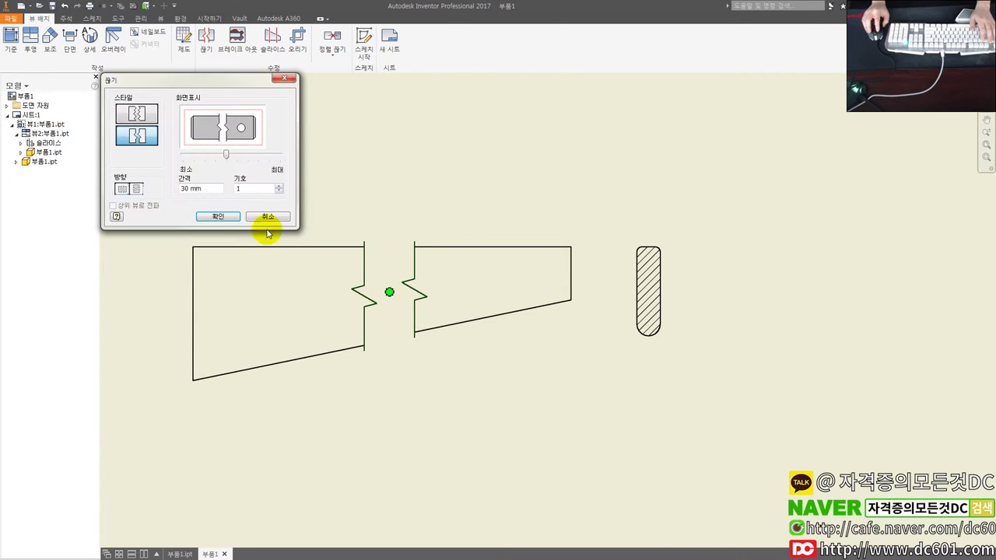
click(137, 113)
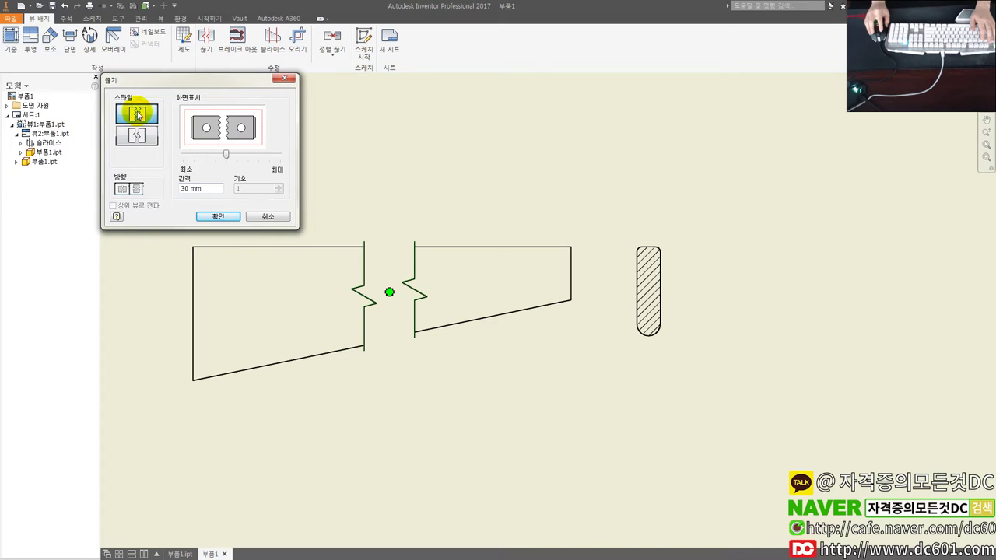
click(211, 223)
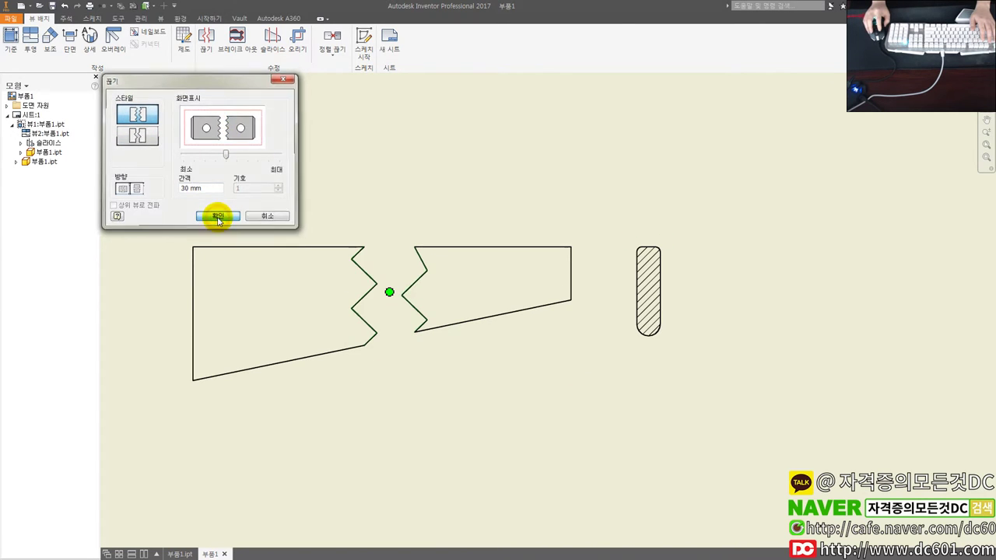
double_click(389, 292)
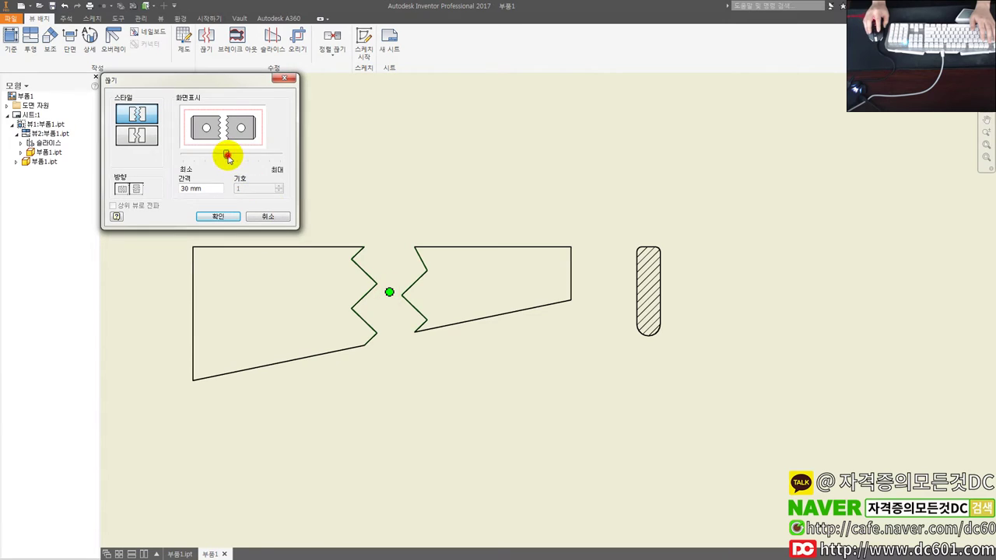
mouse_move(199, 161)
mouse_down()
mouse_move(253, 159)
mouse_move(179, 158)
mouse_up()
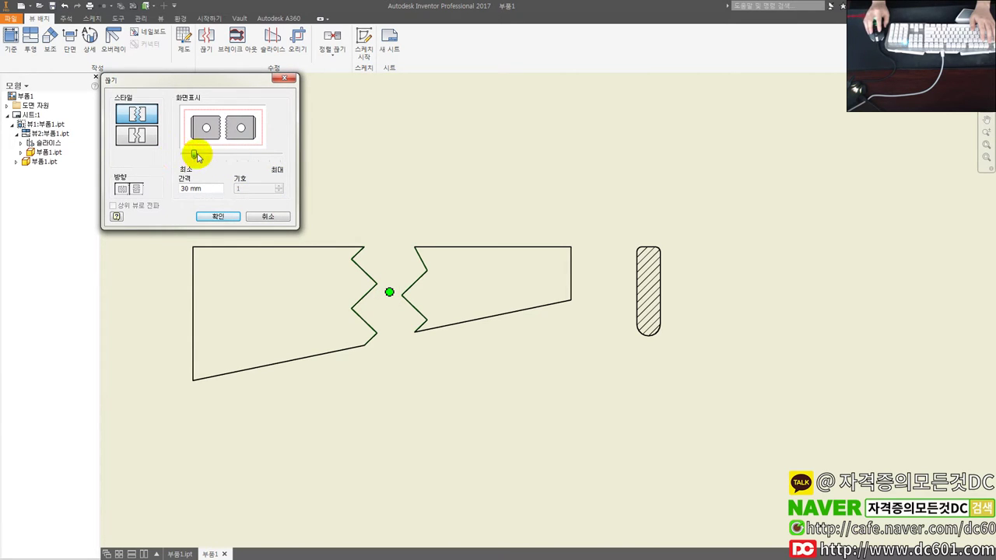
click(231, 215)
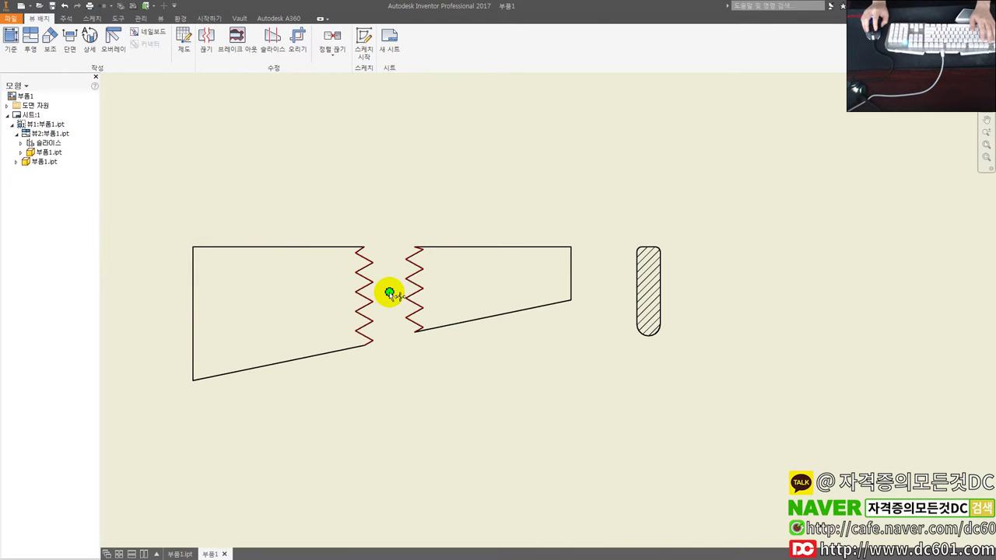
Step: Revise the zigzag break and set its gap to 40 mm
double_click(389, 293)
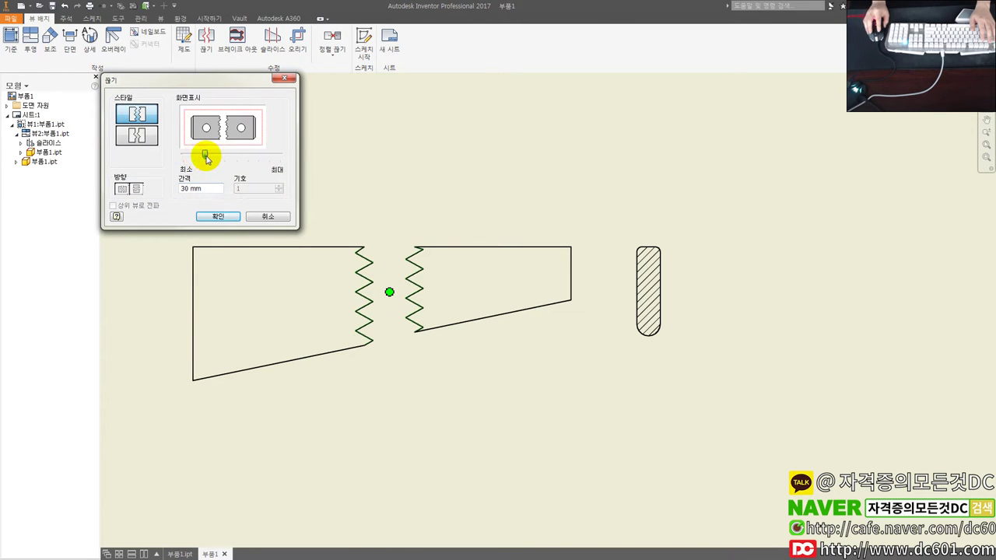
click(219, 217)
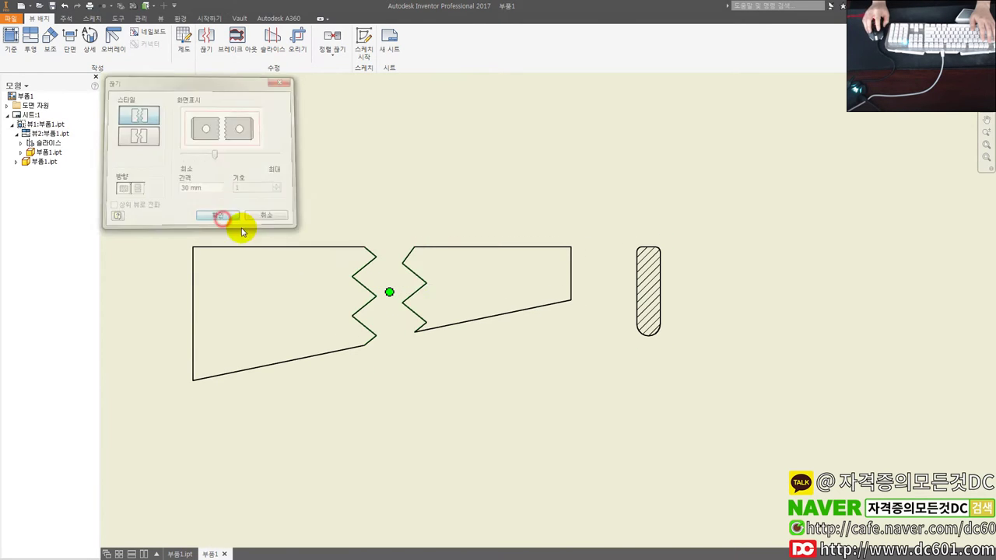
double_click(389, 293)
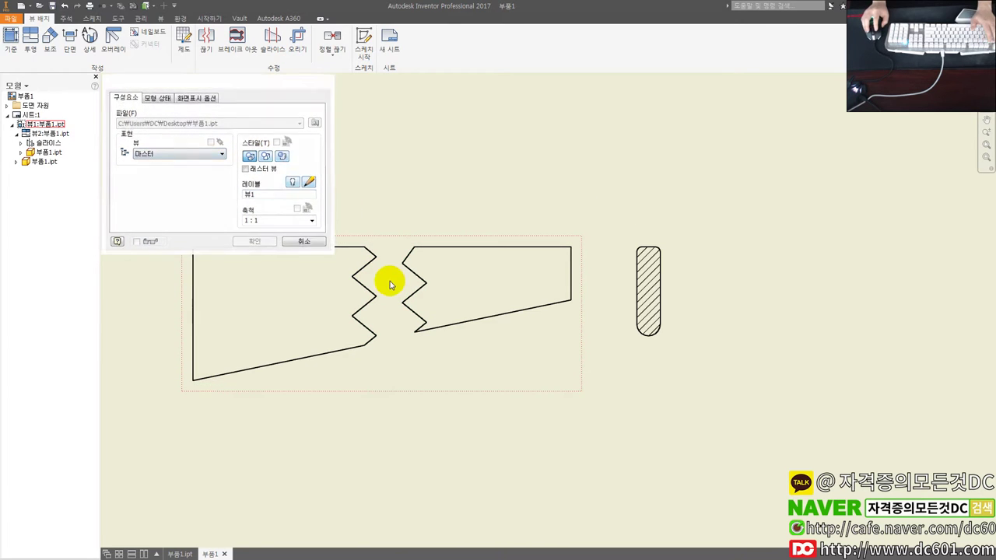
key(Escape)
key(Escape)
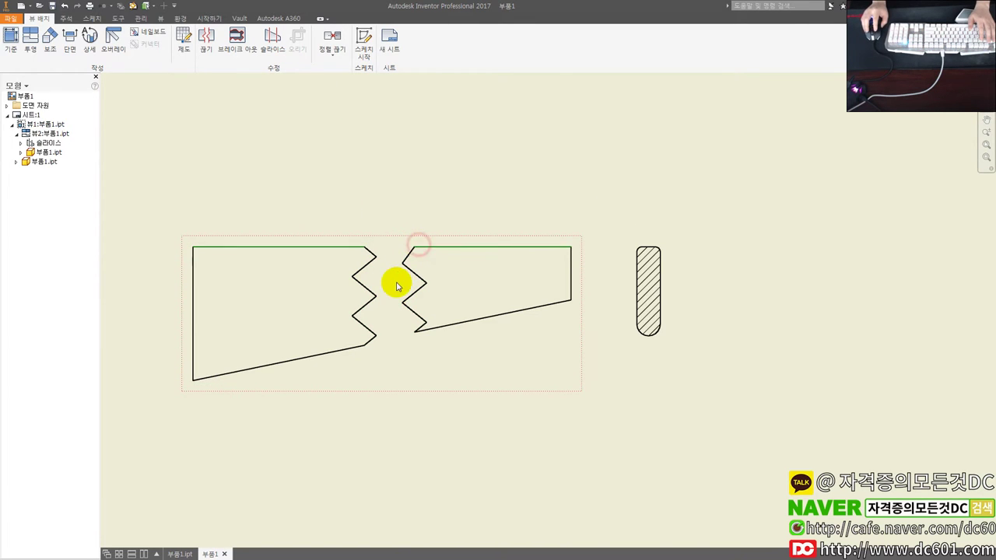
double_click(389, 293)
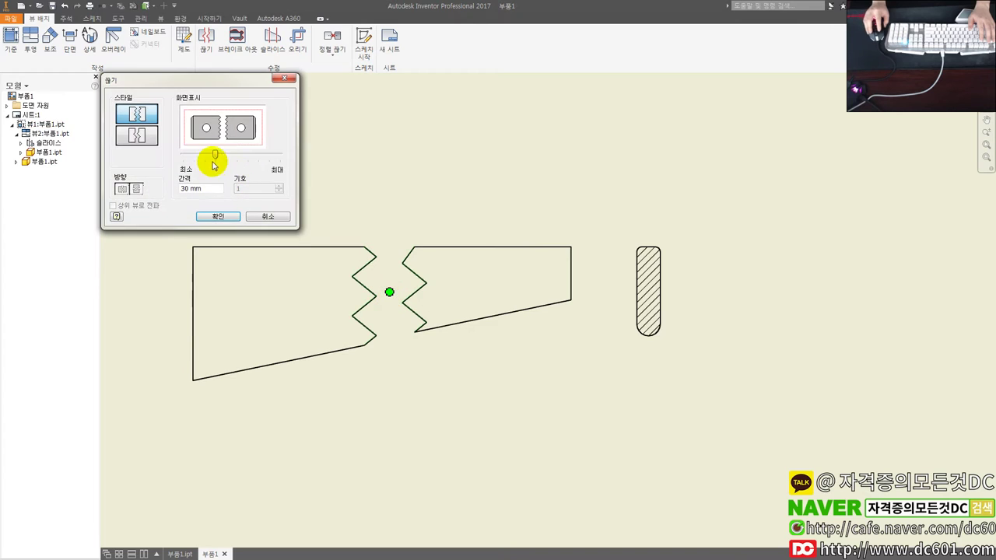
double_click(210, 190)
key(Return)
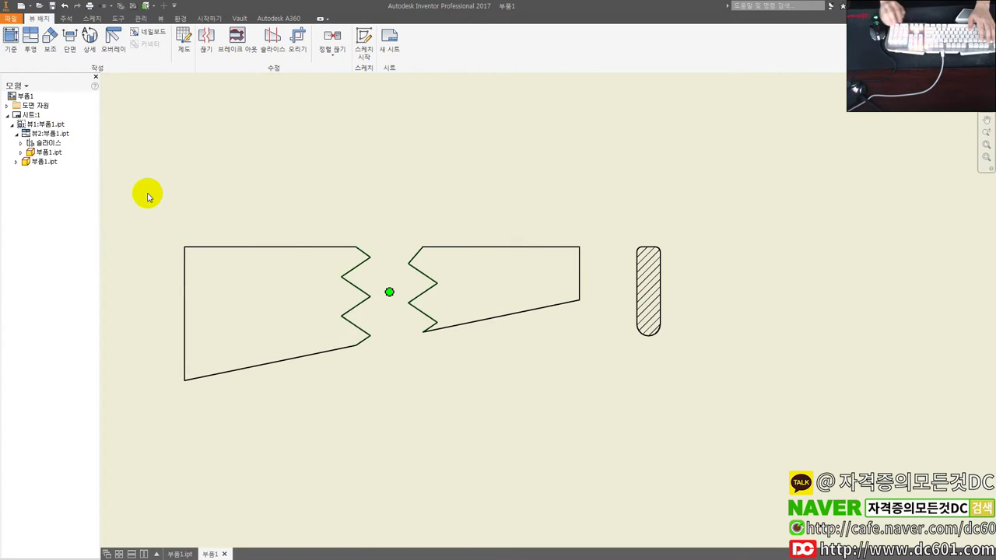
Step: Make the zigzag break lines smaller and more numerous, then drag the hatched section view
double_click(392, 294)
key(Escape)
double_click(390, 294)
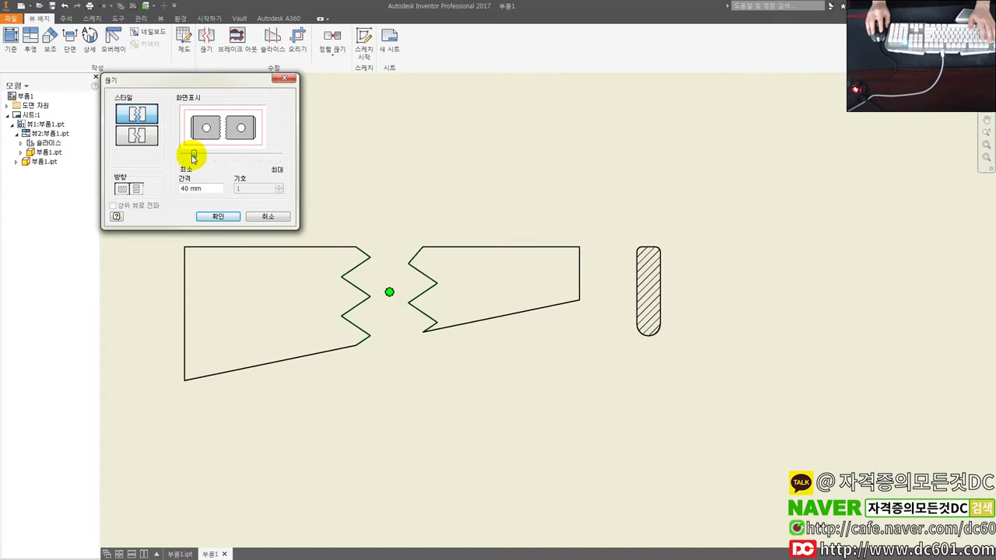
click(213, 216)
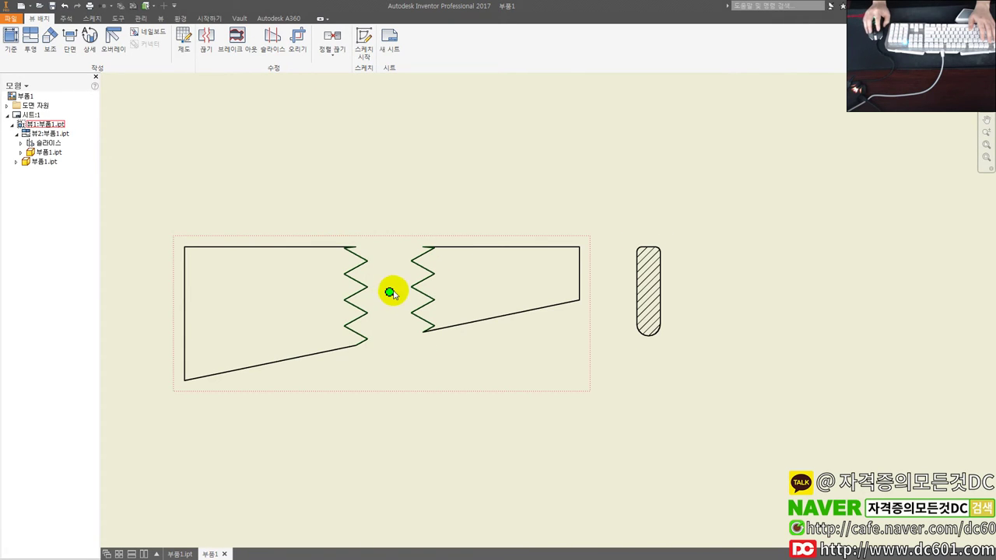
drag(652, 238, 393, 251)
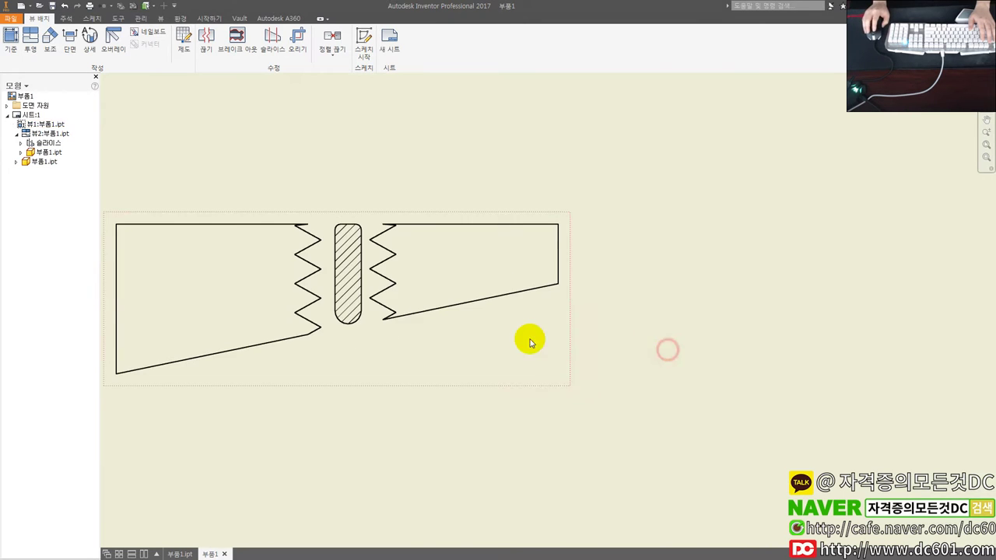
Step: Drag the hatched section view to sit centred in the main view's break gap
drag(530, 338, 599, 355)
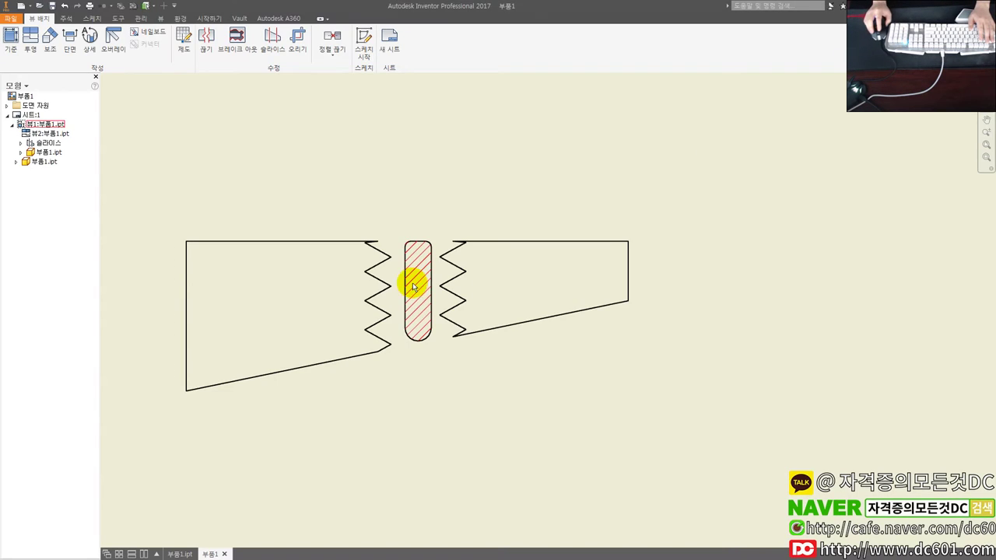
Step: Add a bisector centerline between the hatched slot's long edges and recentre the view on the sheet
click(63, 21)
click(400, 32)
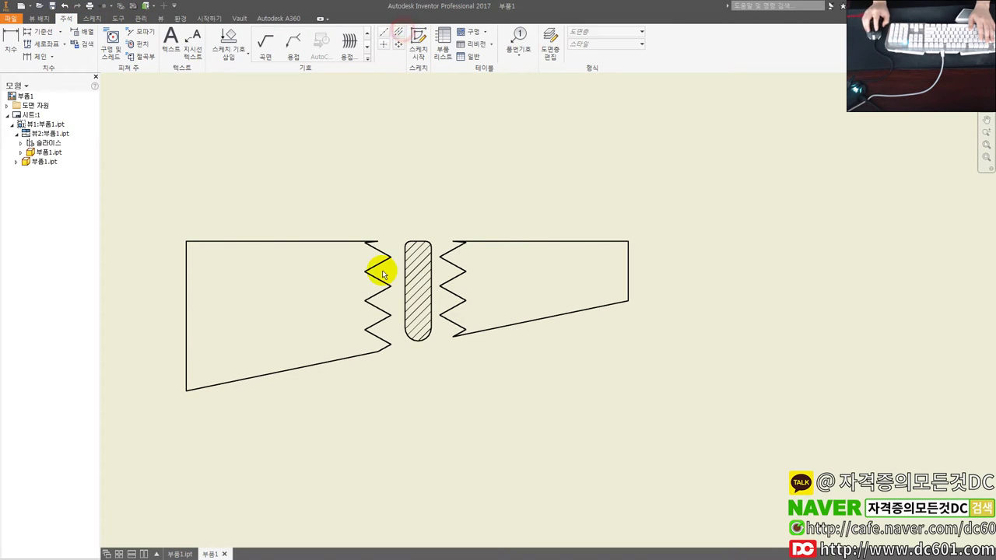
click(402, 281)
click(432, 279)
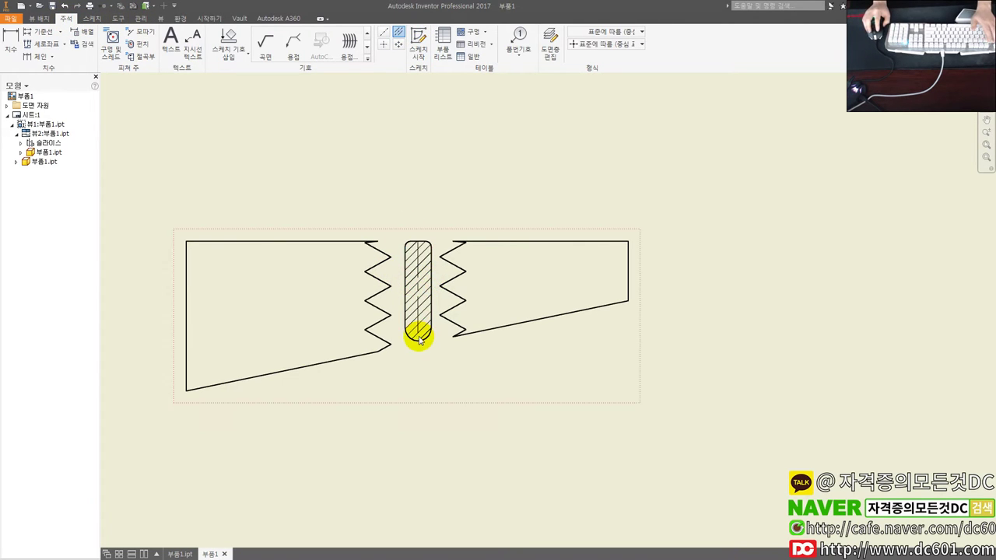
click(417, 333)
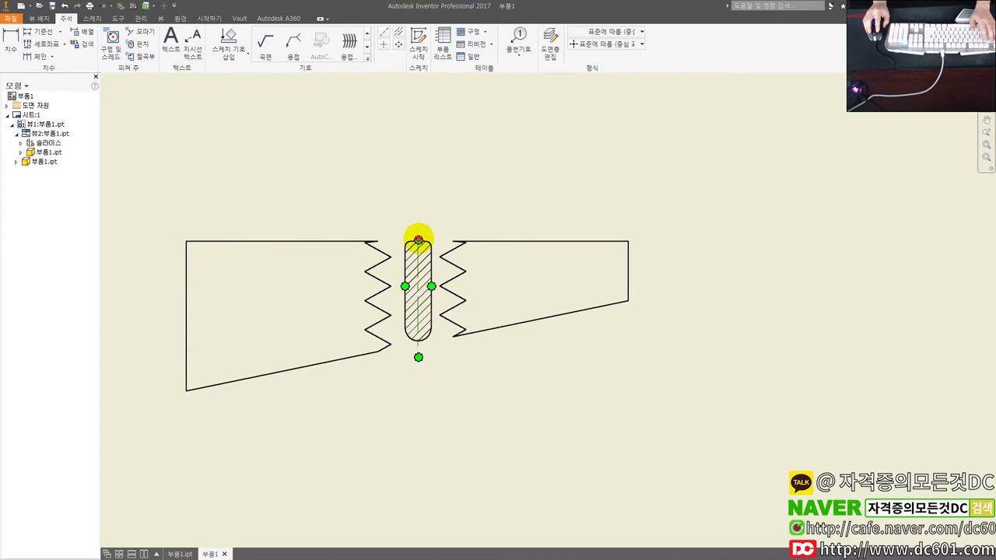
scroll(478, 353, up, 3)
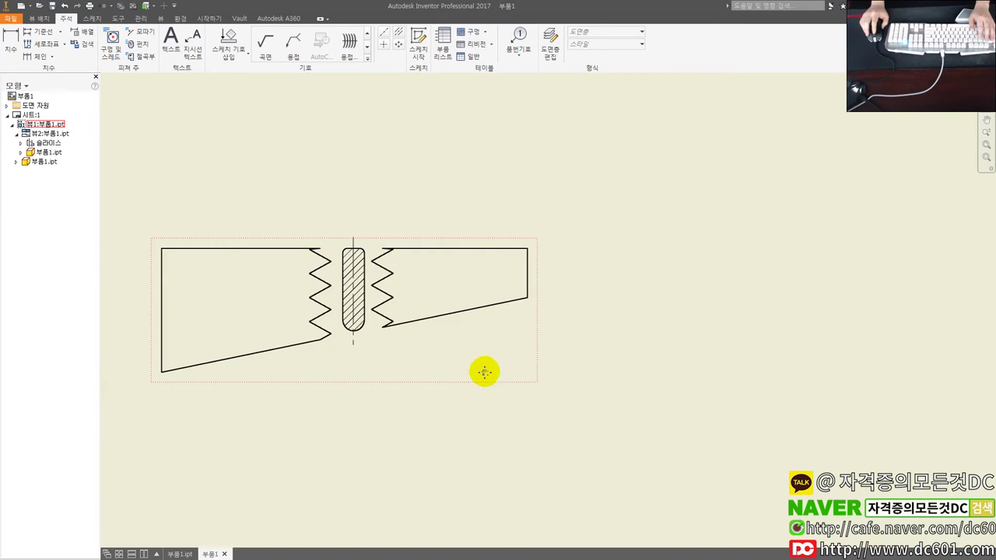
drag(484, 373, 576, 408)
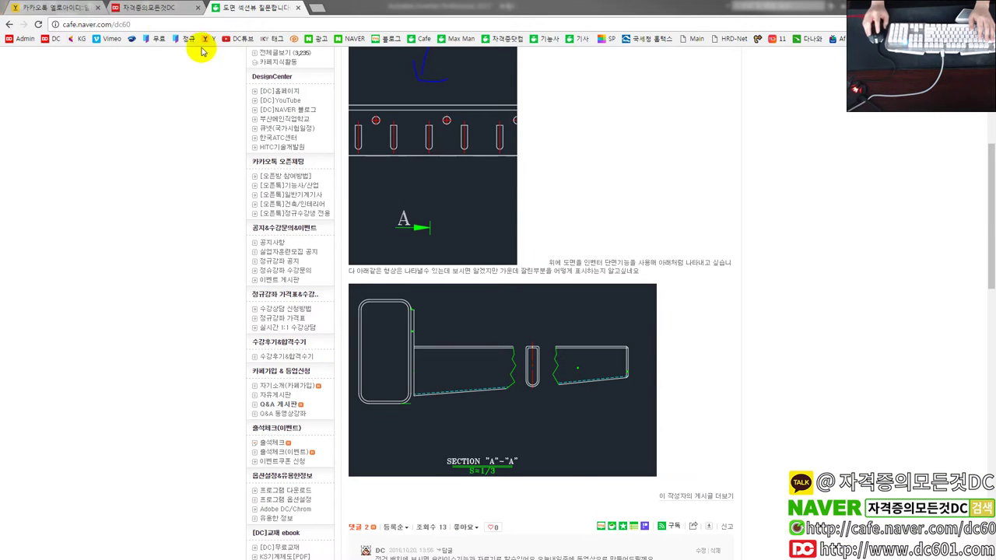
Step: Go to the Naver cafe's main page and open the portfolio post in a new tab
click(149, 9)
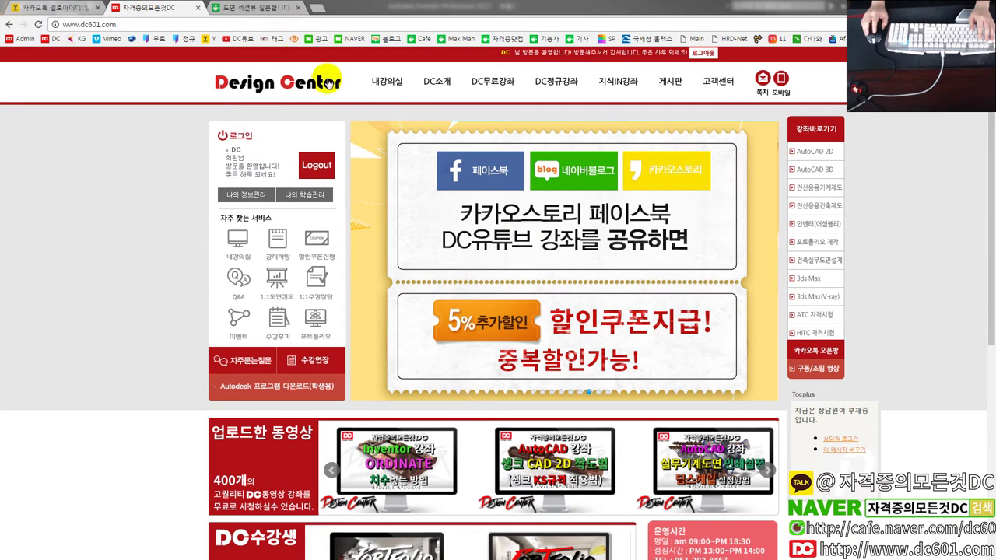
click(248, 8)
scroll(349, 283, up, 1)
scroll(349, 283, up, 3)
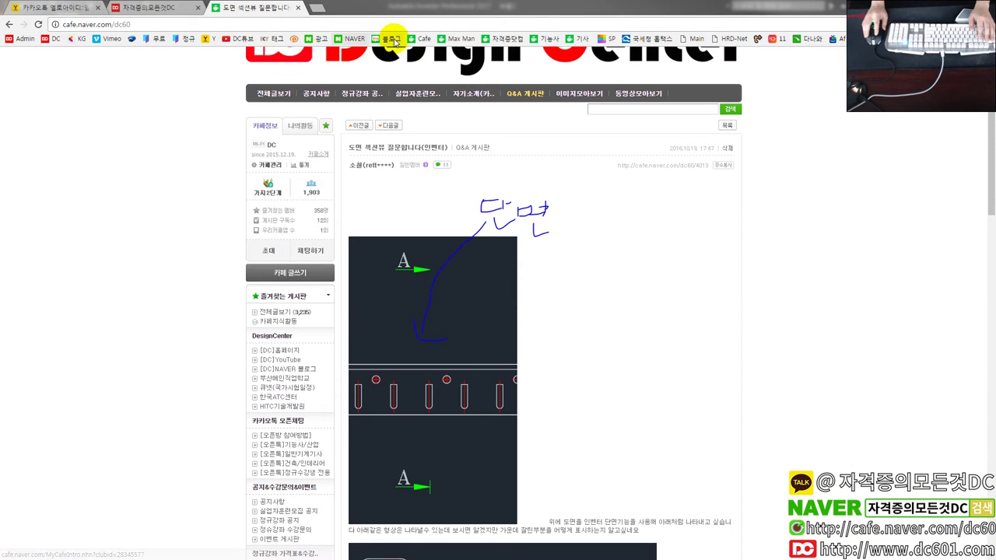
click(416, 49)
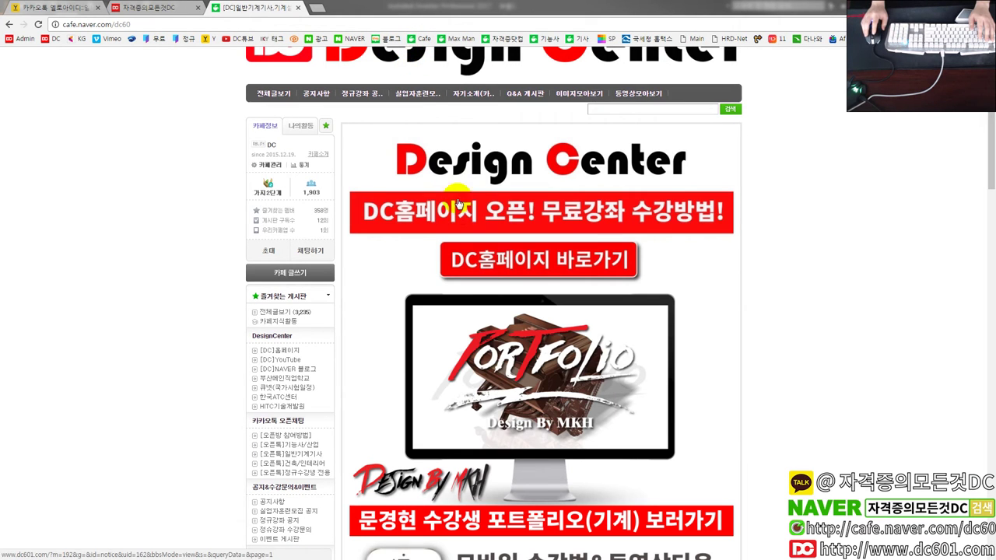
scroll(727, 338, down, 1)
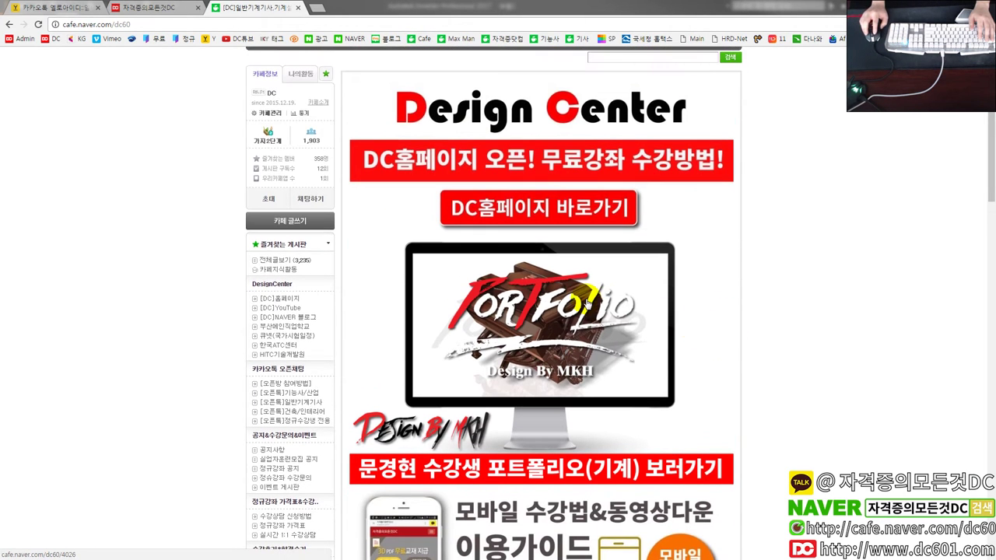
scroll(586, 302, down, 1)
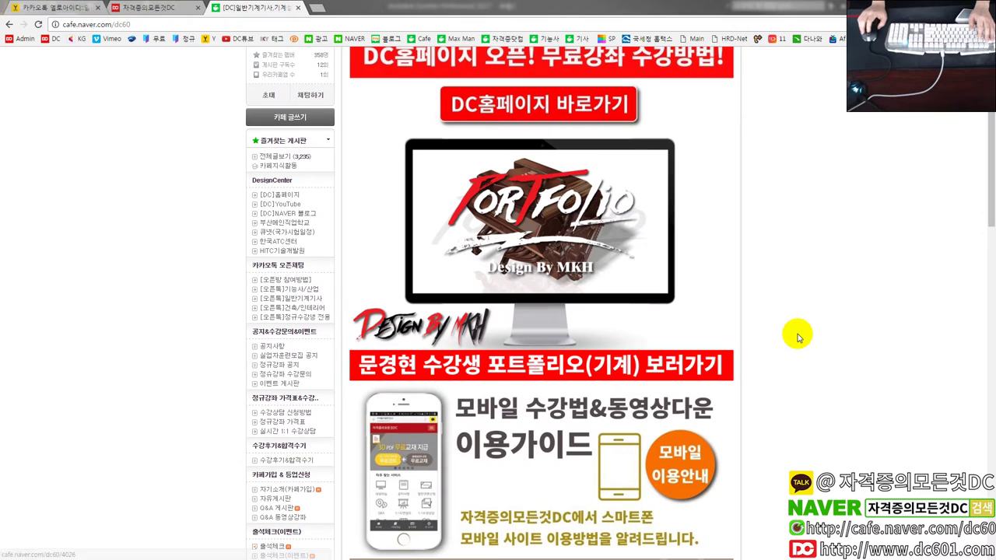
scroll(798, 334, up, 1)
click(635, 289)
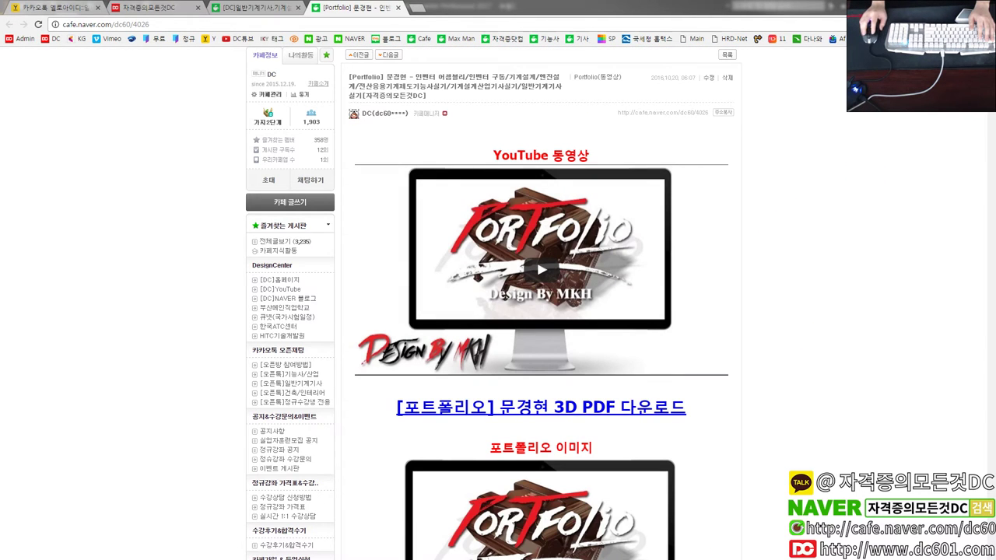
mouse_move(988, 86)
mouse_down()
mouse_move(991, 540)
mouse_move(991, 487)
mouse_up()
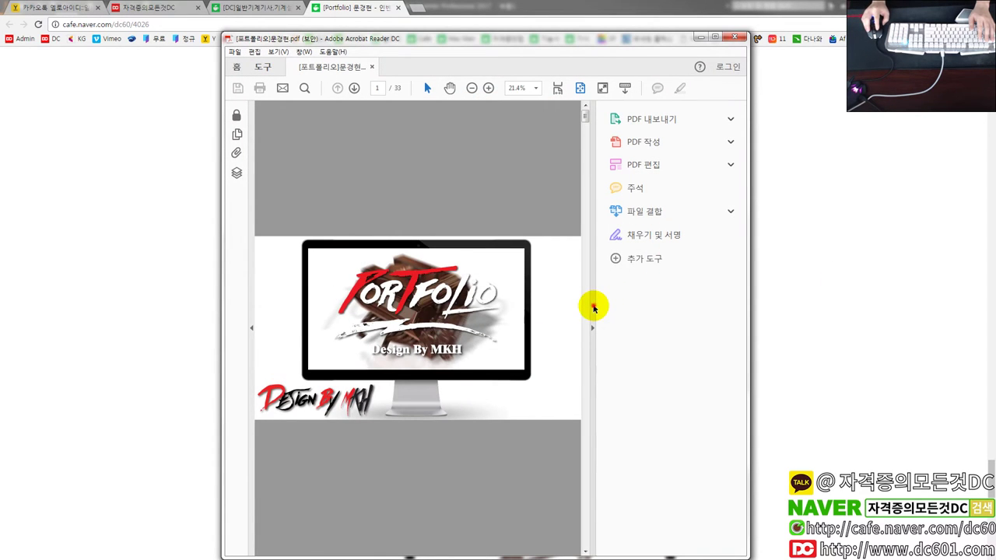
Step: Collapse the tools pane, maximise the reader window and click around the cover page
click(593, 305)
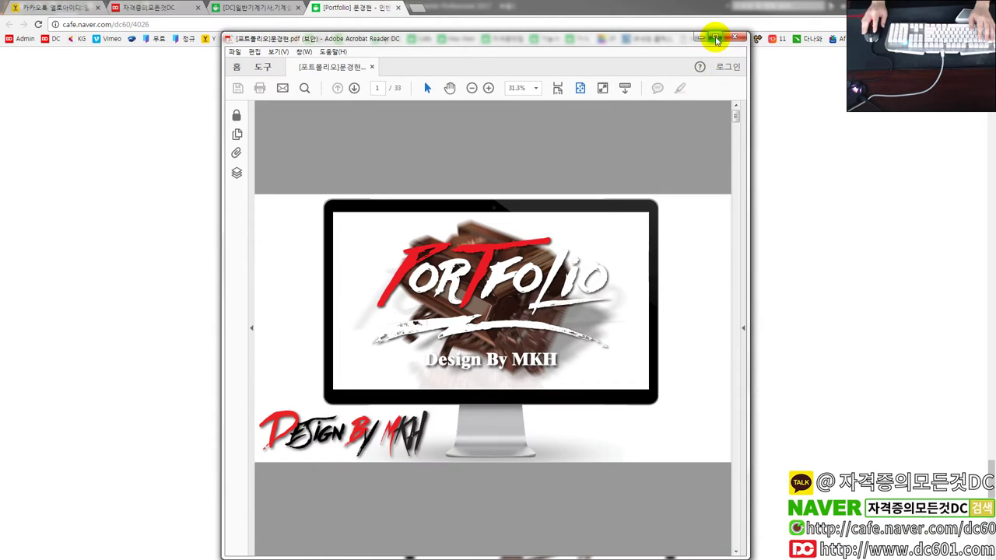
click(716, 39)
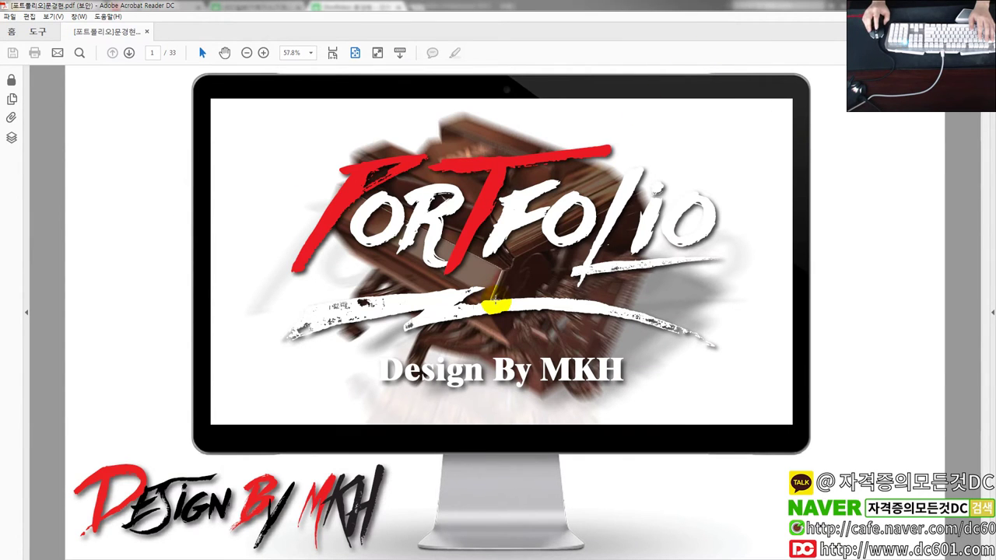
click(495, 303)
click(492, 322)
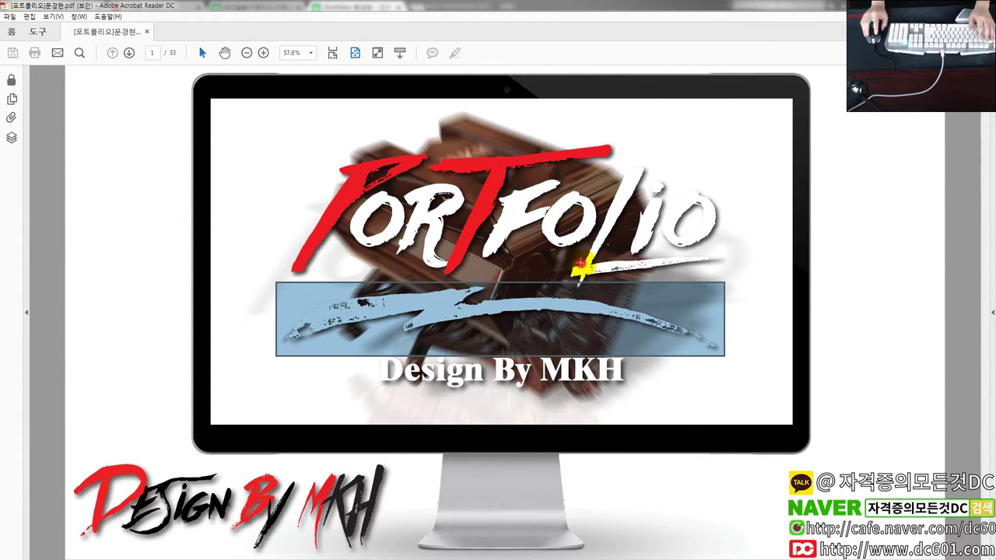
click(580, 265)
click(866, 279)
click(951, 273)
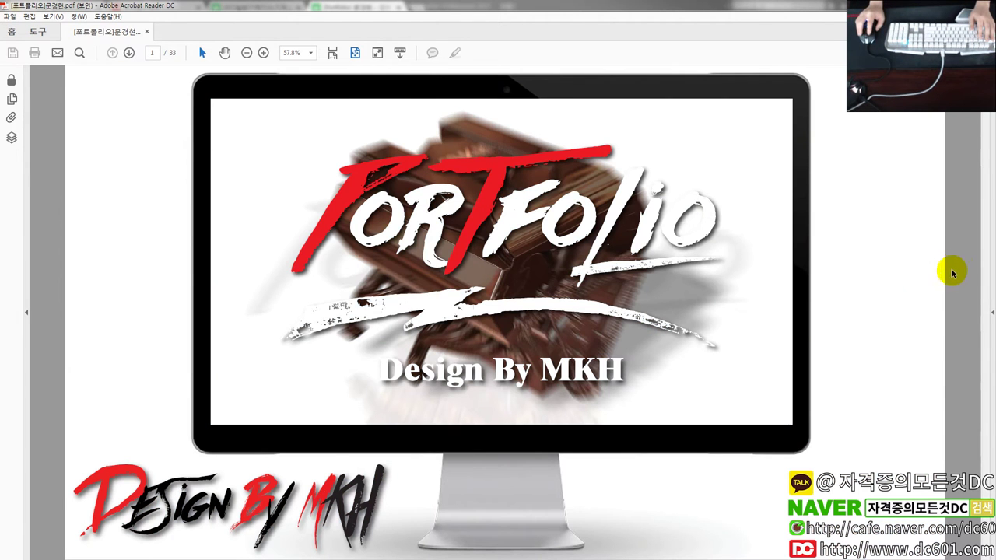
Step: Scroll to page 2 and open its linked portfolio video, allowing youtube.com
scroll(851, 296, down, 1)
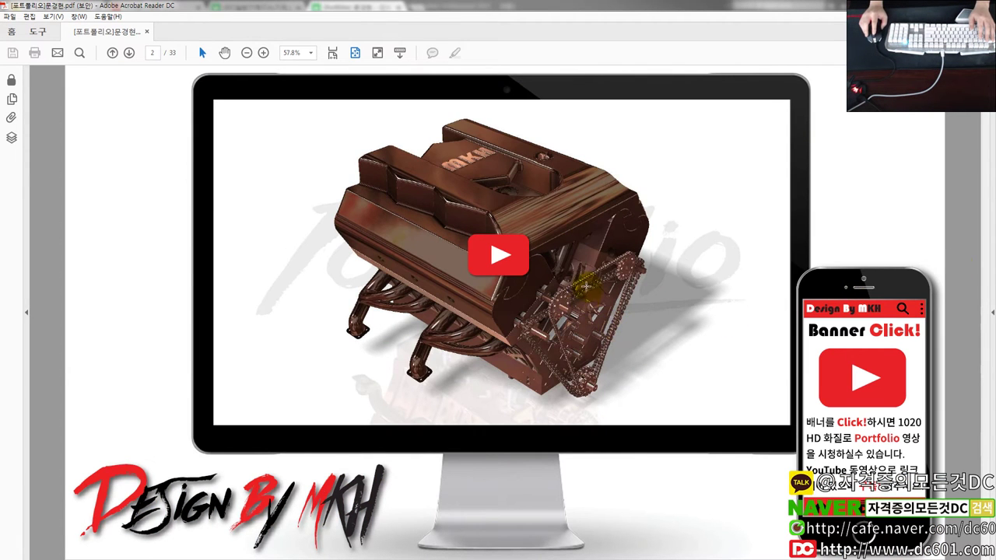
scroll(582, 302, up, 1)
scroll(591, 301, down, 1)
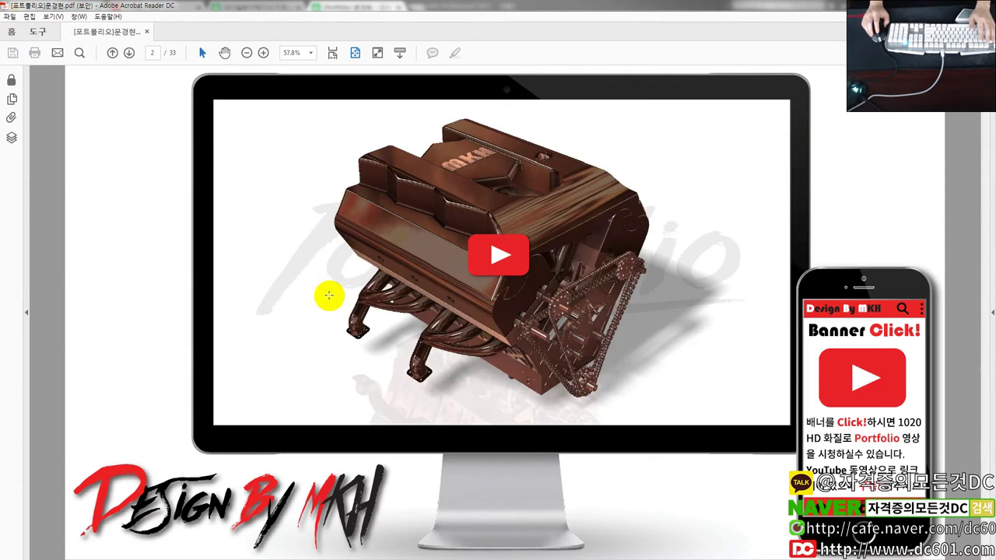
scroll(337, 294, up, 2)
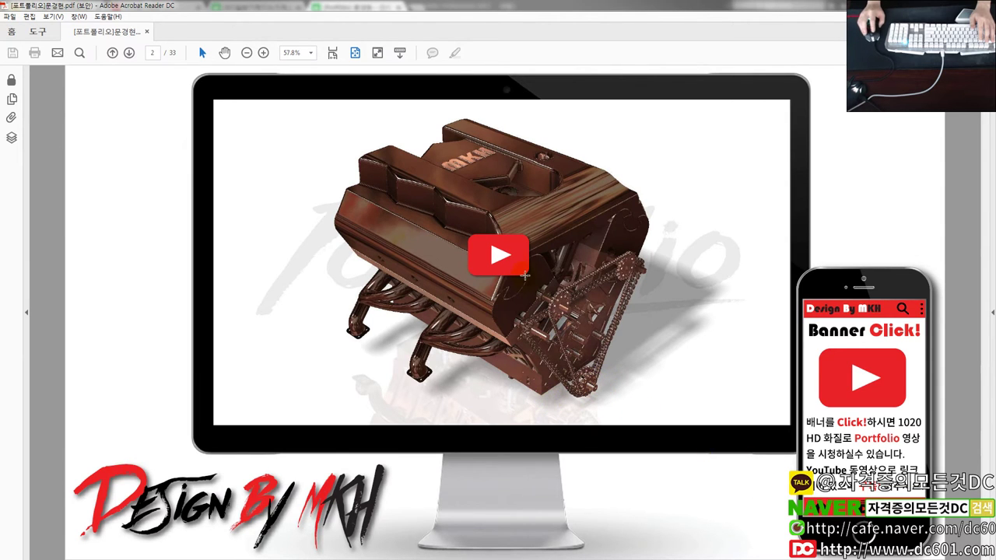
click(525, 275)
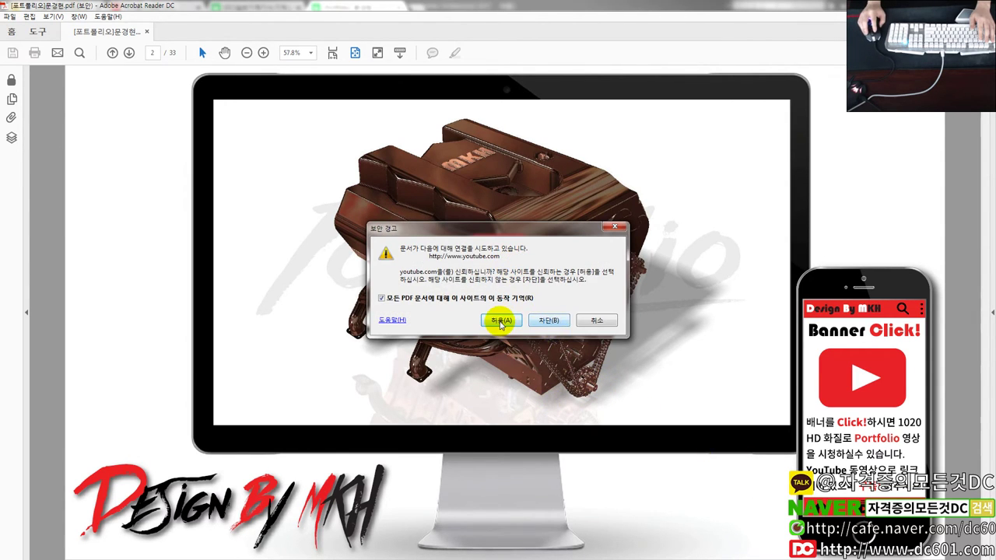
click(500, 322)
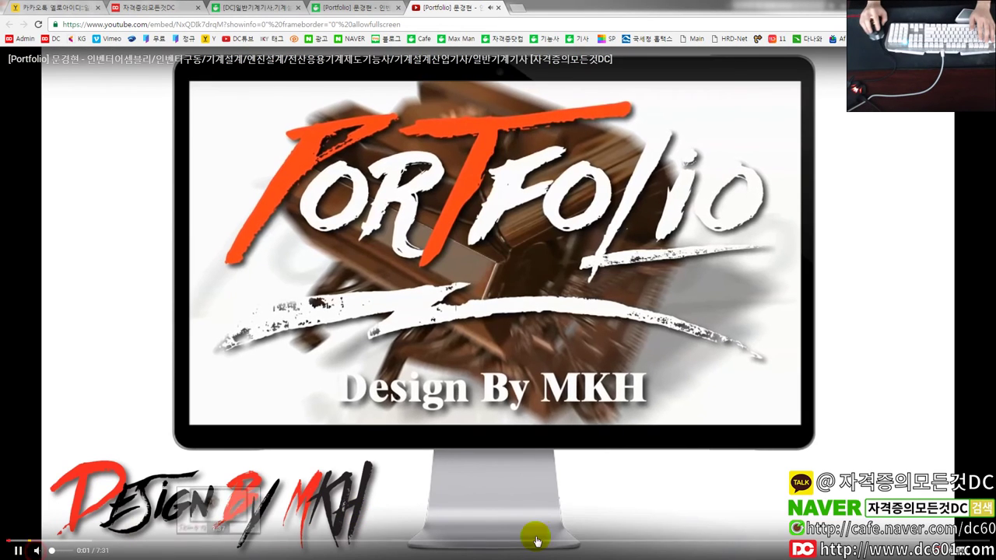
Step: Jump the video to the chain assembly at 4:35, then the engine assembly at 6:18
click(606, 540)
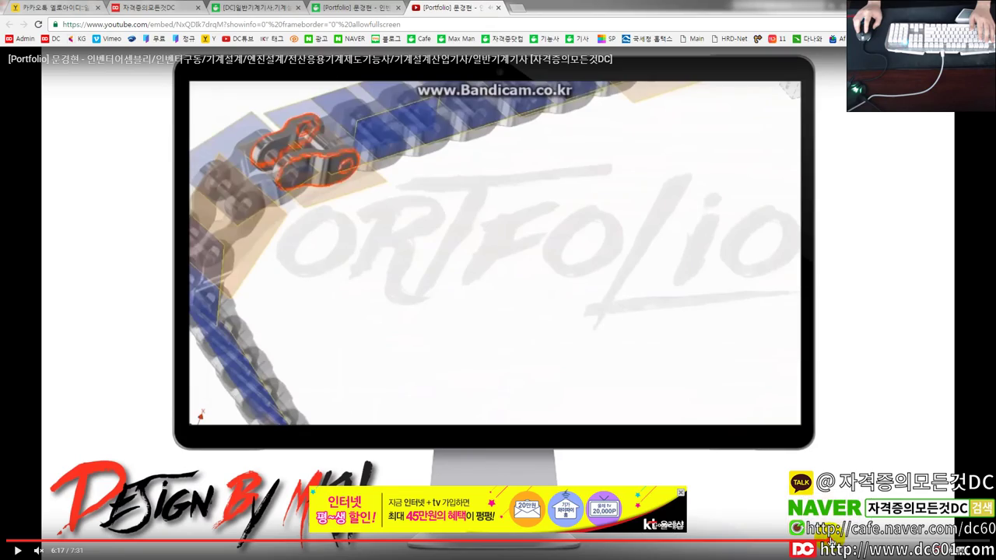
click(785, 540)
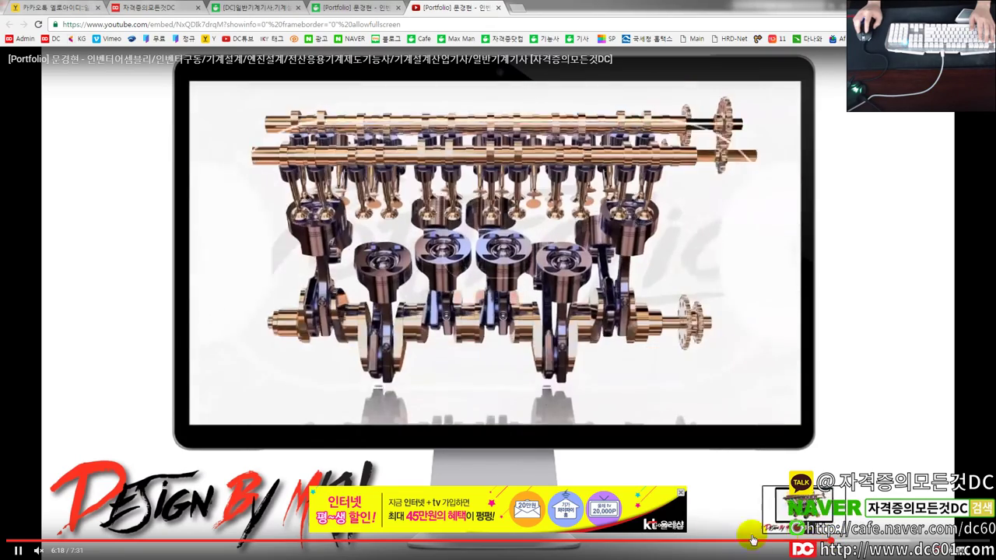
click(343, 9)
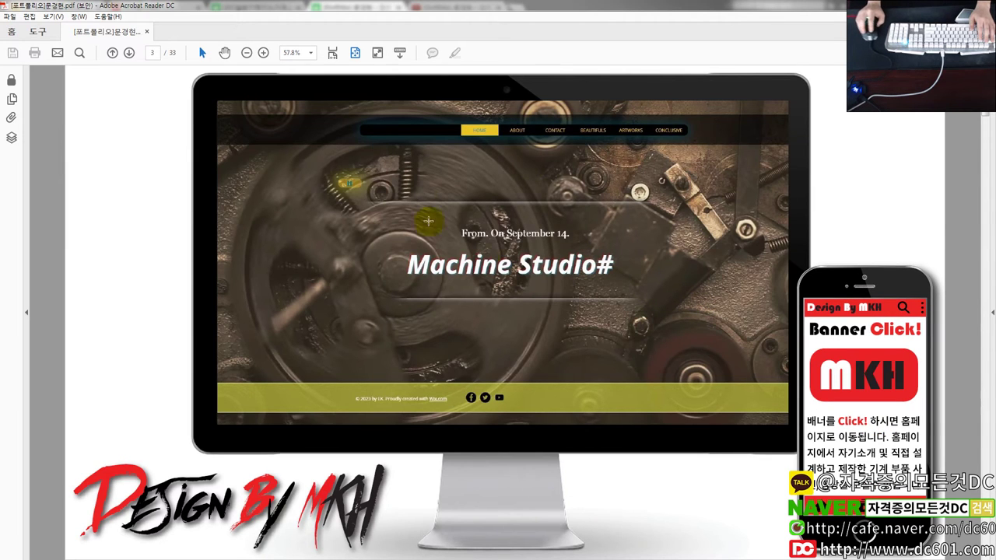
Step: Follow the MKH banner link on page 3, dismissing the security warning and block messages
click(873, 384)
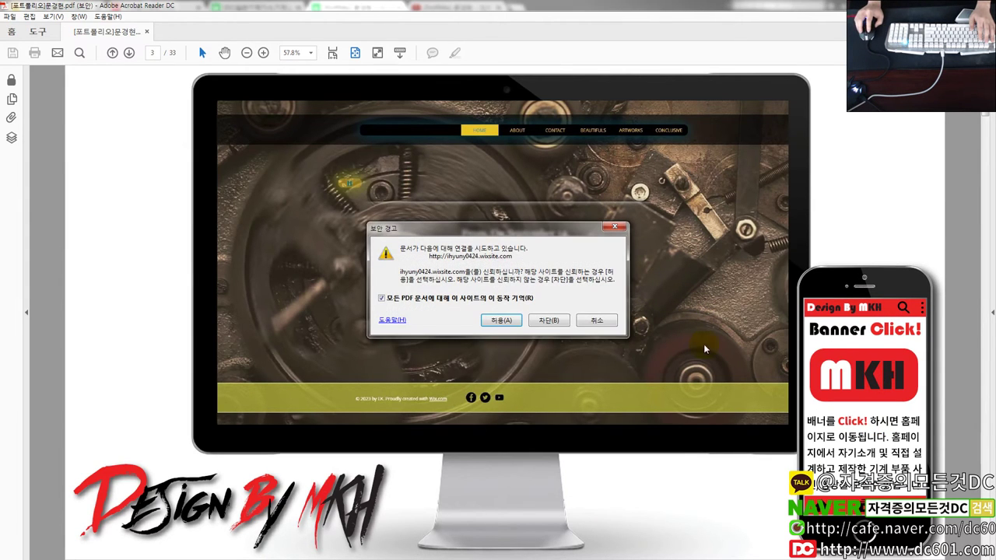
click(564, 325)
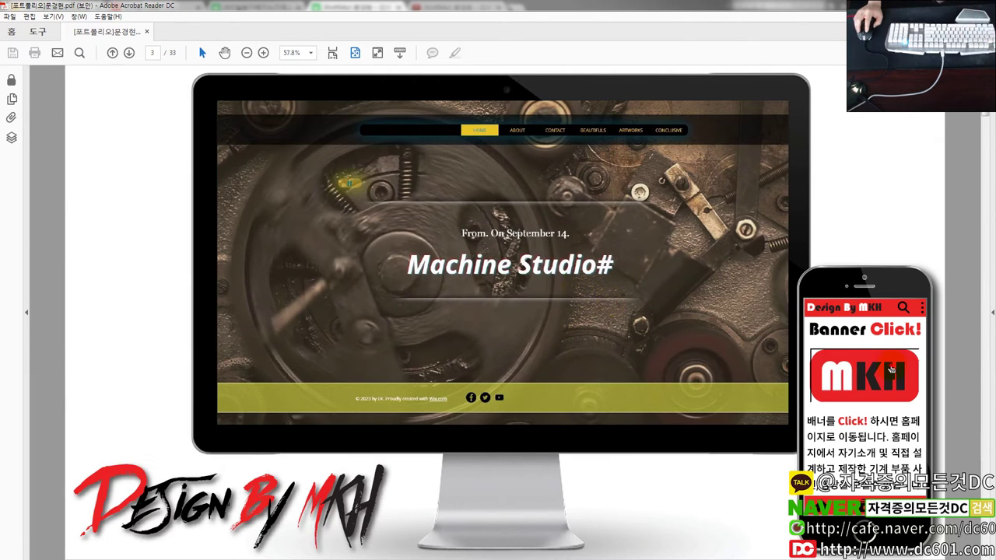
click(685, 312)
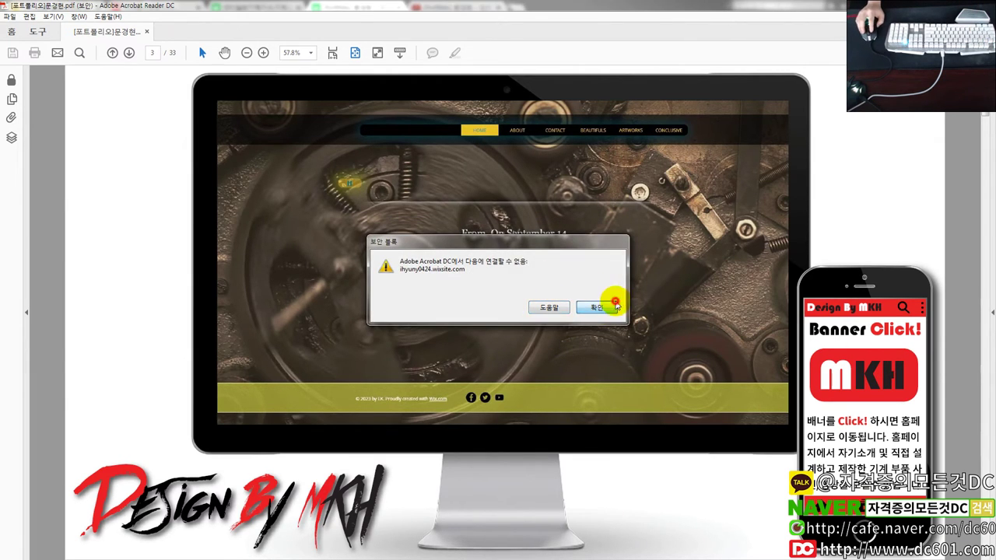
click(604, 310)
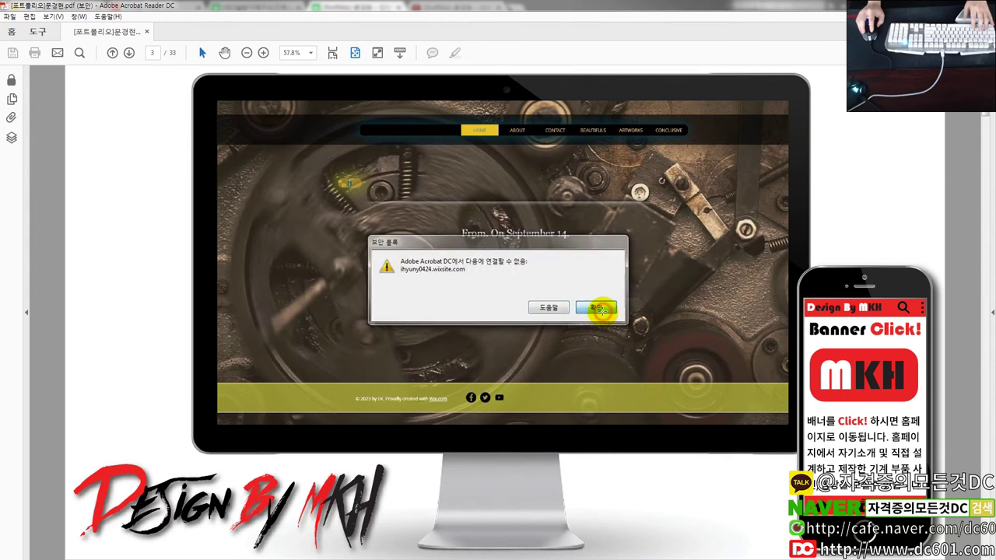
click(597, 308)
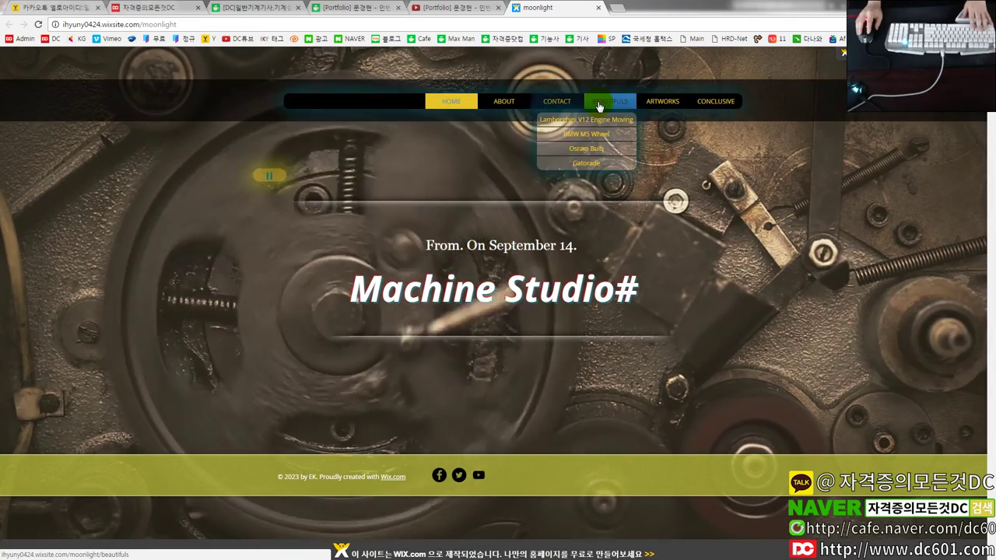
Step: Visit the BMW M5 Wheel page under BEAUTIFULS and the ABOUT page, then close the site
click(595, 133)
mouse_move(611, 101)
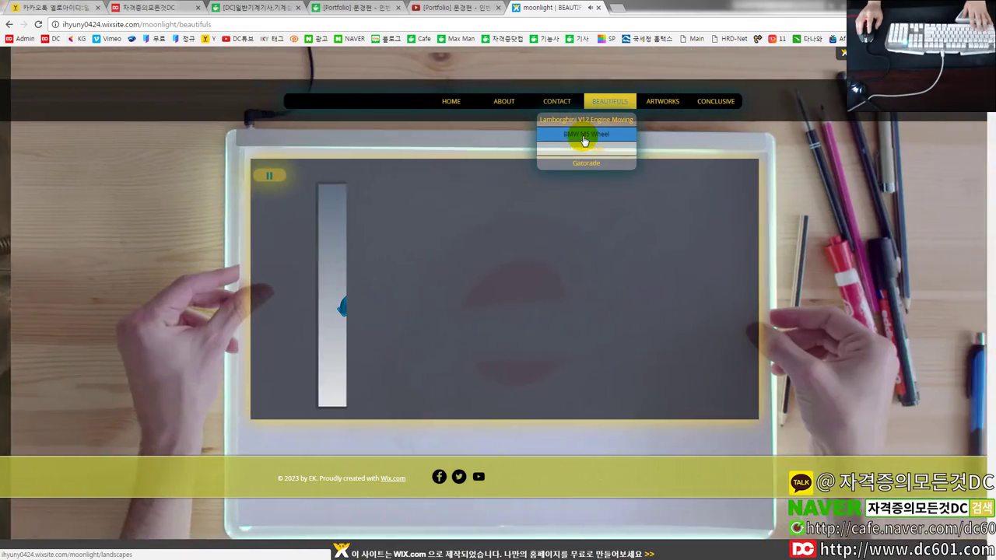
click(584, 137)
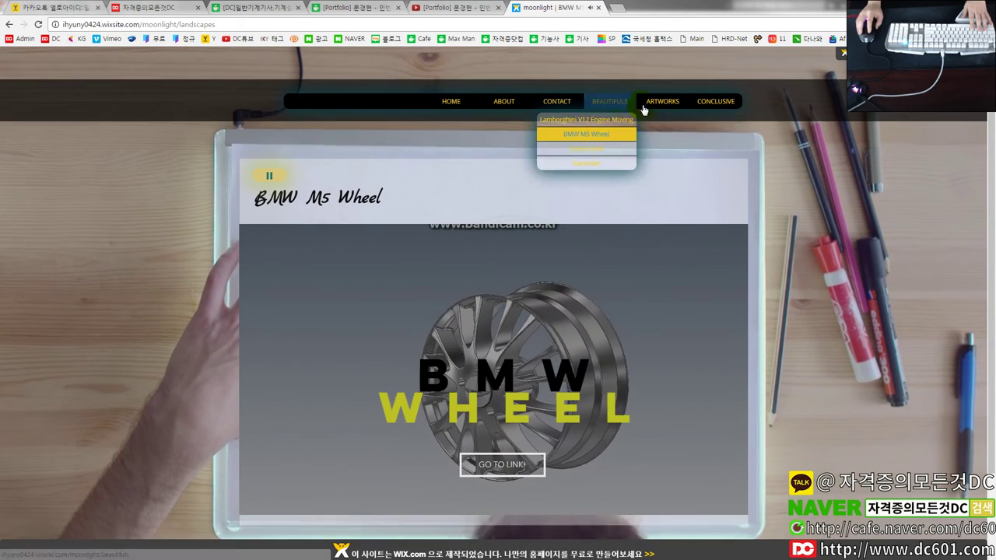
click(509, 104)
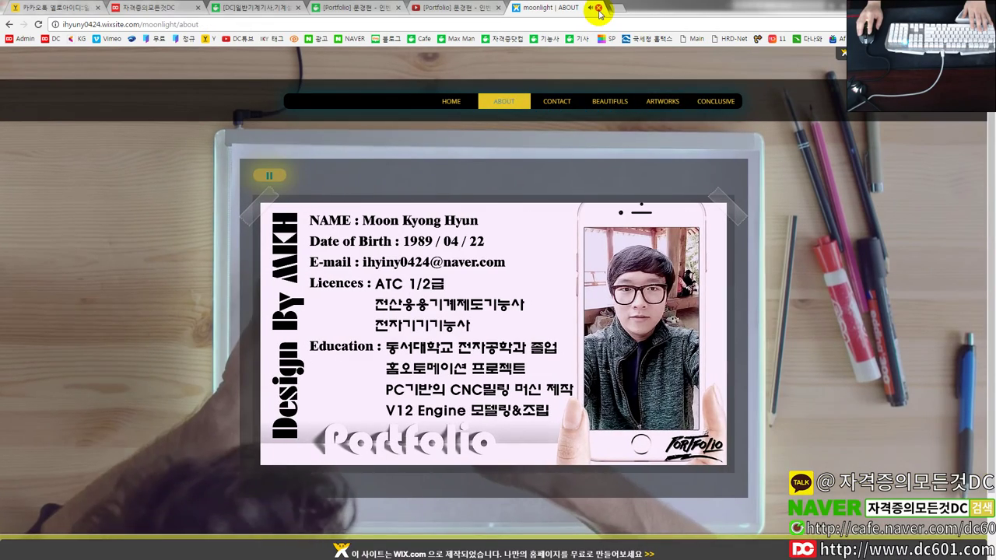
click(598, 8)
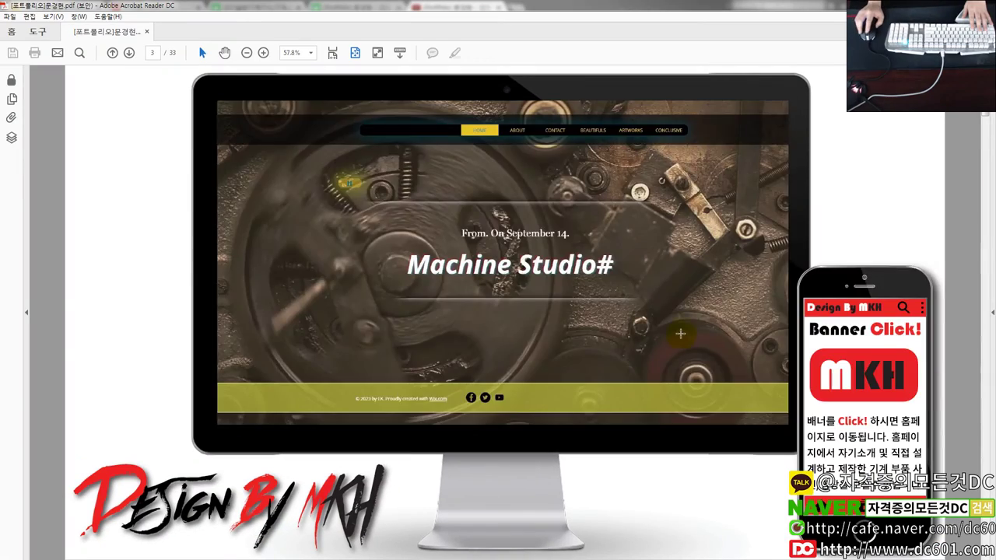
Step: Scroll down through the portfolio PDF to page 7
scroll(681, 334, down, 2)
scroll(681, 334, down, 1)
scroll(682, 331, down, 1)
scroll(682, 330, up, 1)
scroll(682, 330, down, 1)
scroll(682, 330, up, 1)
scroll(223, 278, down, 1)
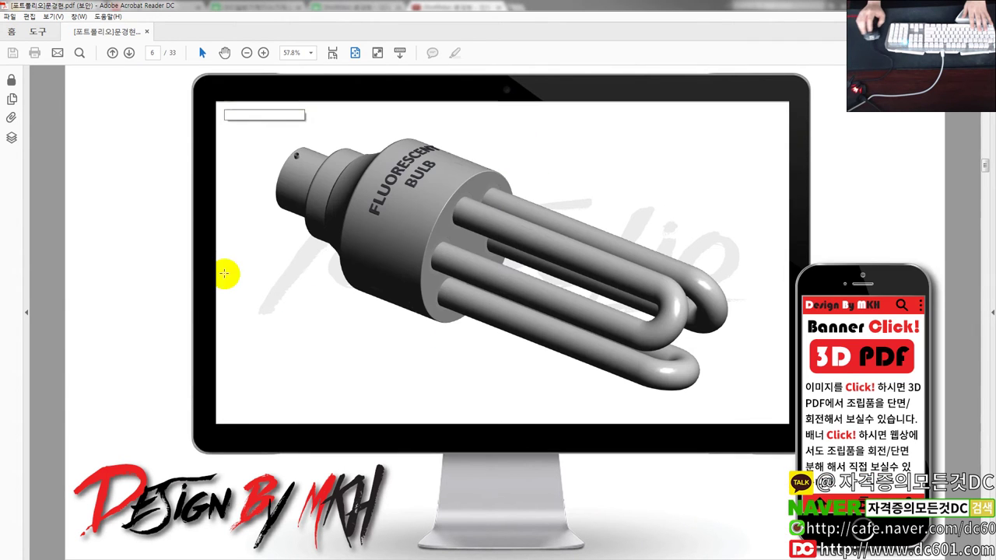
Step: Show the Page Thumbnails, Attachments and Layers panels in the left side bar
click(12, 99)
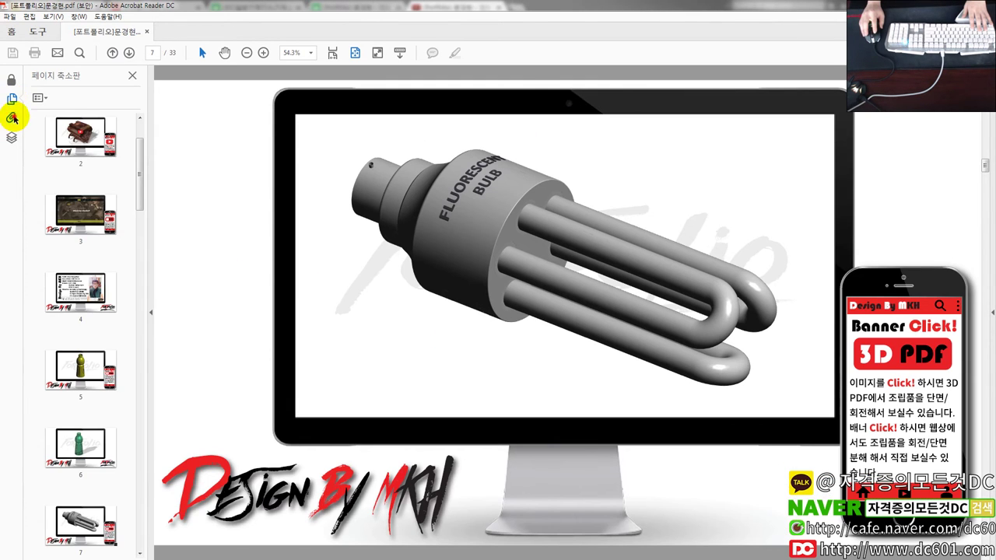
click(12, 116)
click(11, 81)
click(12, 99)
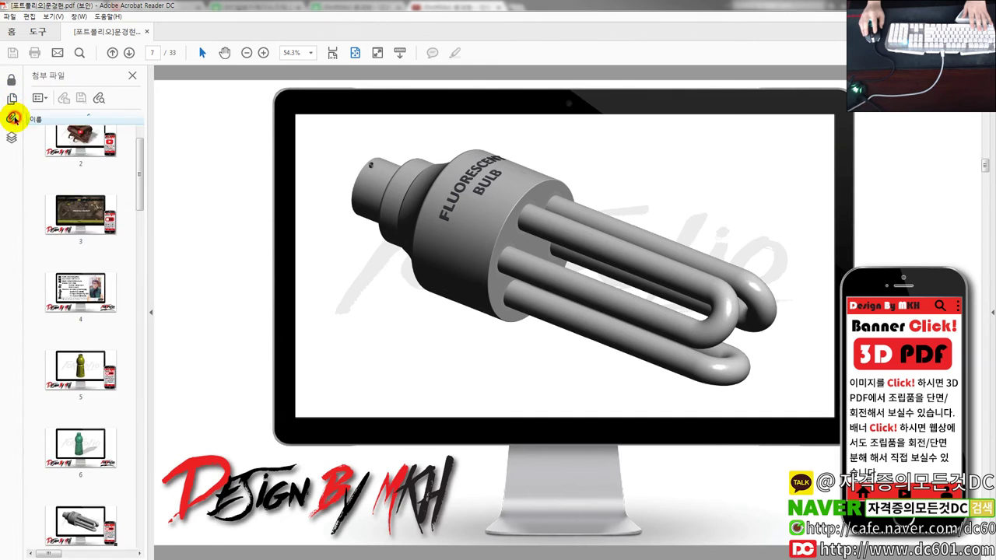
click(12, 117)
click(12, 138)
right_click(11, 162)
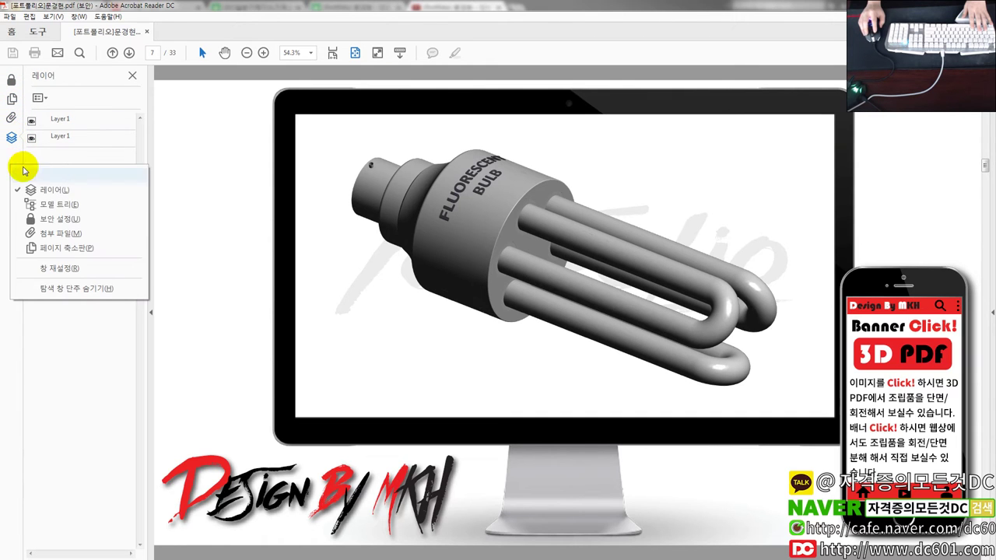
click(179, 177)
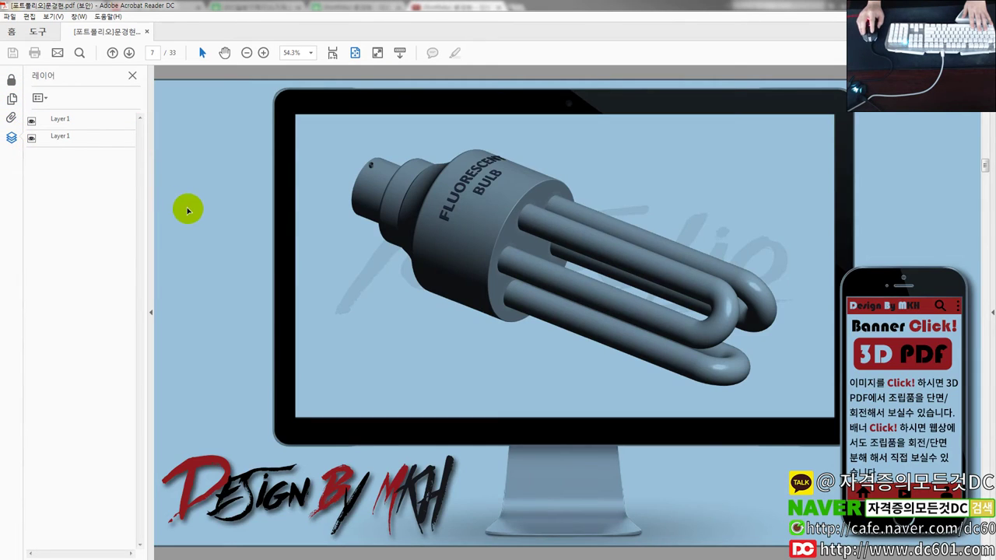
Step: Scroll on to page 13's 3D engine model slide
scroll(189, 207, down, 3)
scroll(337, 283, down, 5)
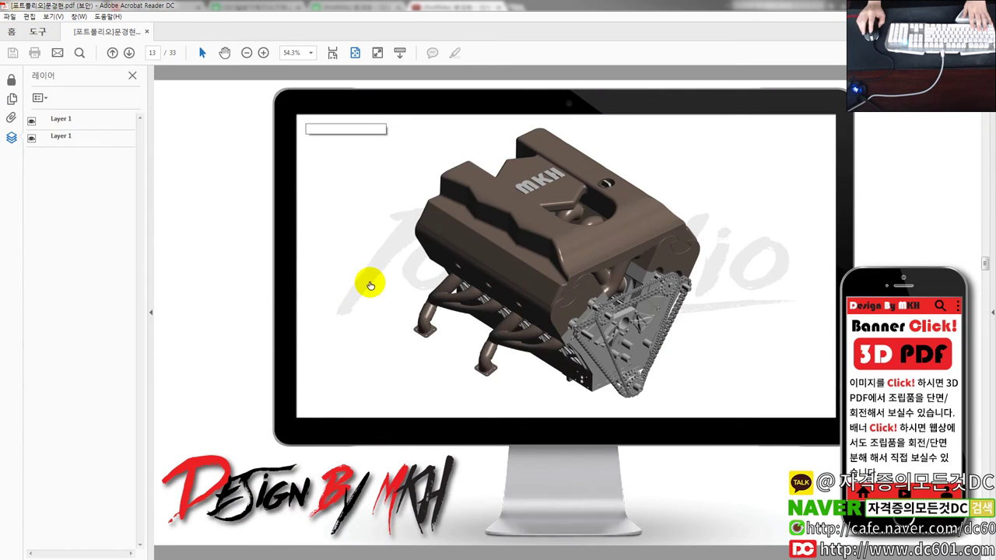
scroll(613, 261, up, 1)
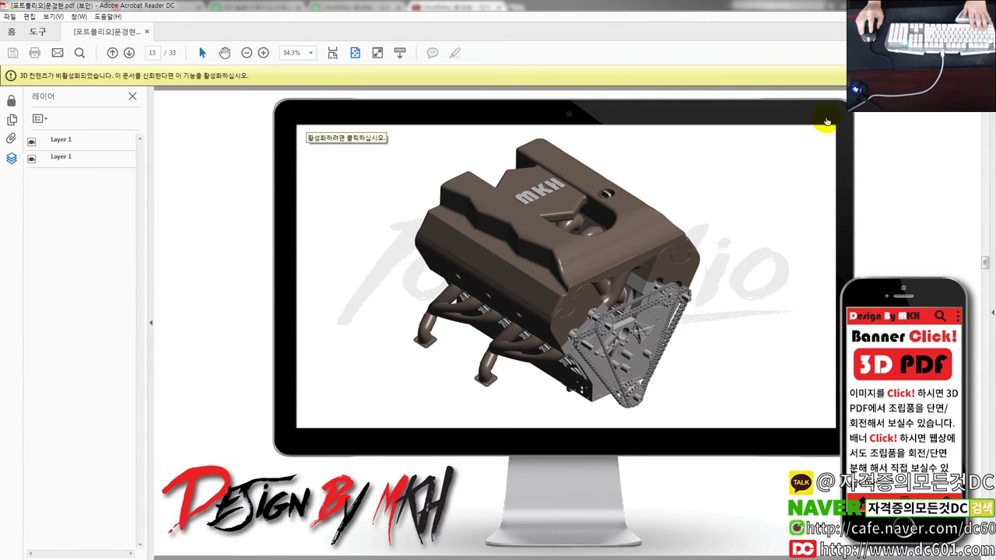
Step: Enable the 3D engine model, orbit it to view from below, then open the A360 viewer
click(570, 242)
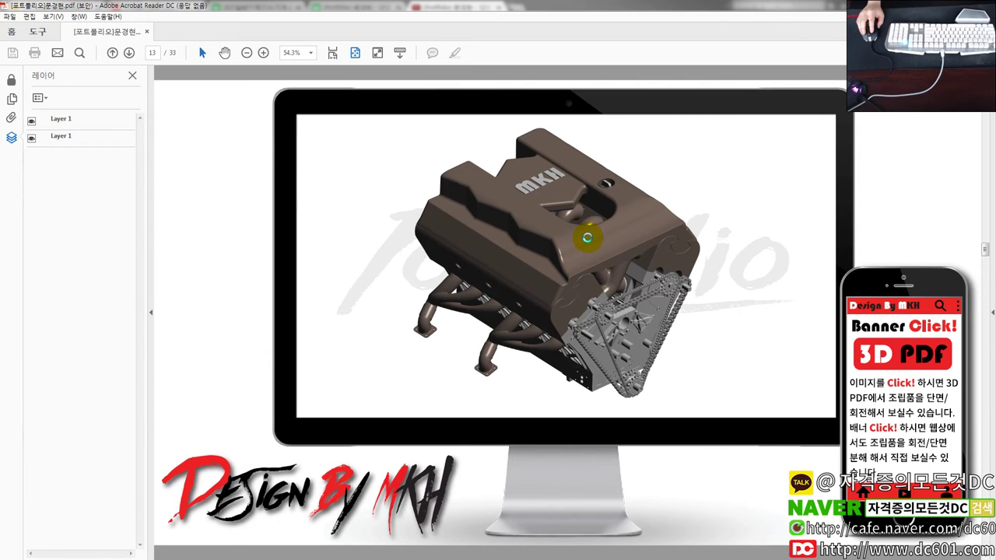
click(646, 216)
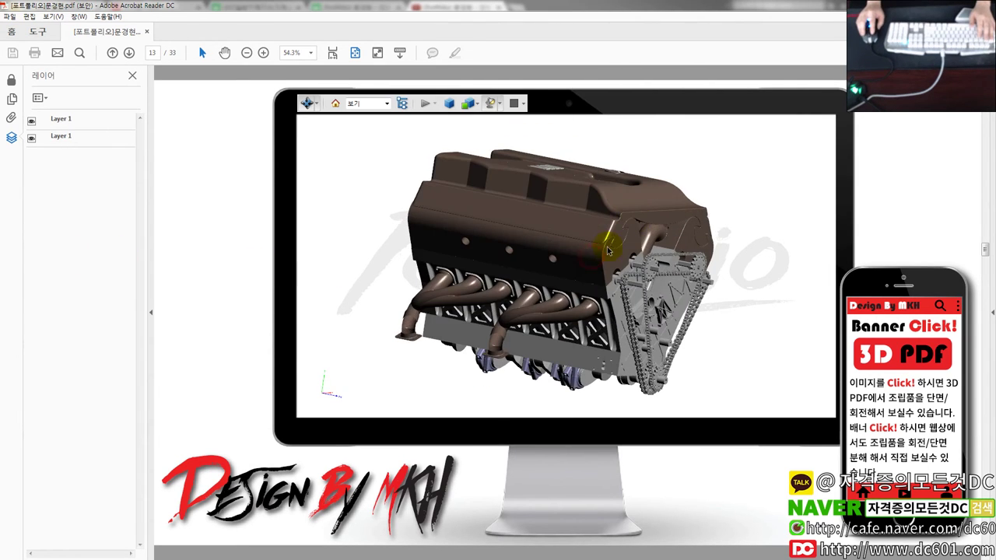
mouse_move(720, 206)
mouse_down()
mouse_move(477, 251)
mouse_move(506, 288)
mouse_move(467, 295)
mouse_move(489, 256)
mouse_move(652, 232)
mouse_move(654, 212)
mouse_move(623, 233)
mouse_move(647, 207)
mouse_move(549, 334)
mouse_move(585, 241)
mouse_move(534, 263)
mouse_move(697, 241)
mouse_move(592, 257)
mouse_move(583, 241)
mouse_move(534, 222)
mouse_move(679, 248)
mouse_move(718, 223)
mouse_up()
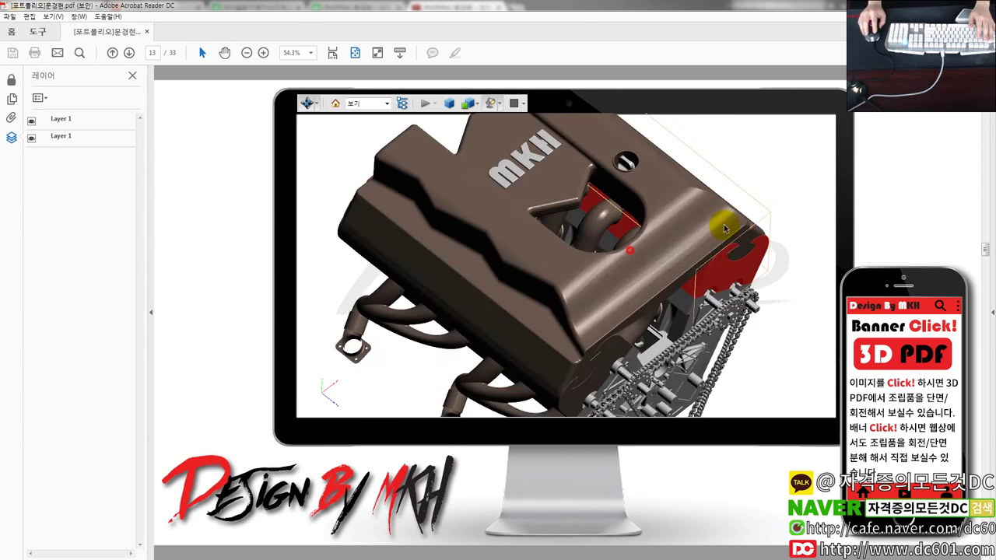
click(899, 353)
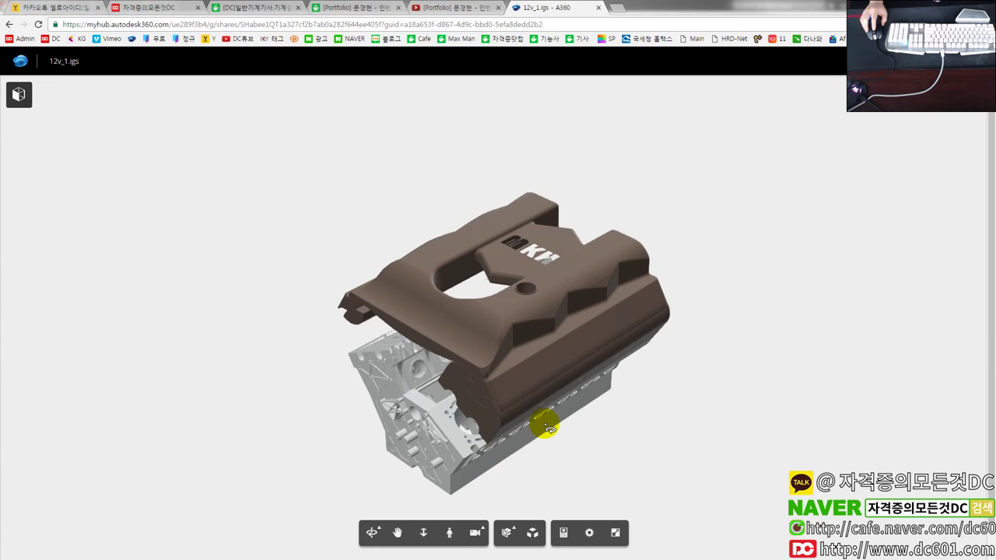
Step: Orbit the engine to the timing-chain side and slice it with a Z section plane
mouse_move(473, 411)
mouse_down()
mouse_move(743, 382)
mouse_move(448, 395)
mouse_move(834, 389)
mouse_move(678, 385)
mouse_move(474, 283)
mouse_move(583, 423)
mouse_move(540, 462)
mouse_move(541, 436)
mouse_move(520, 445)
mouse_up()
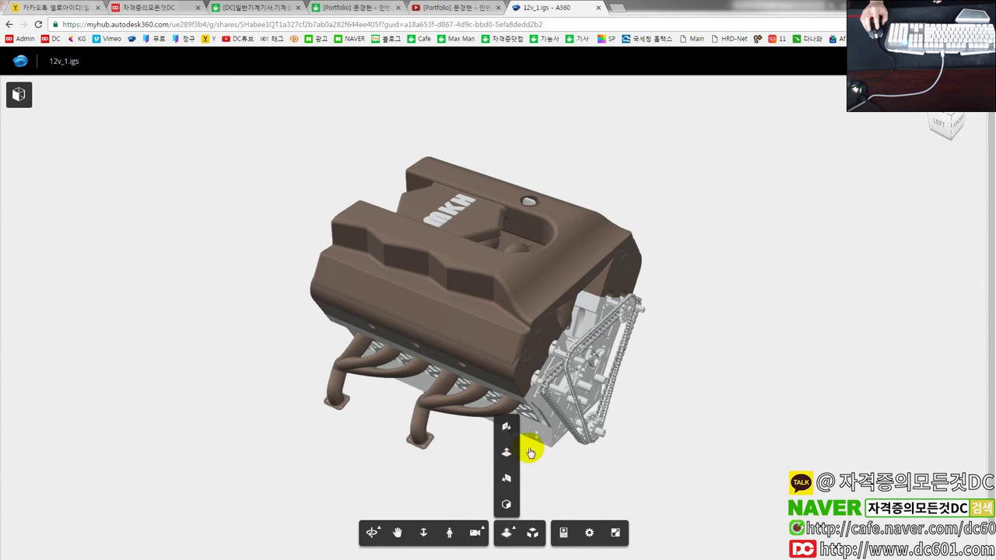
click(506, 479)
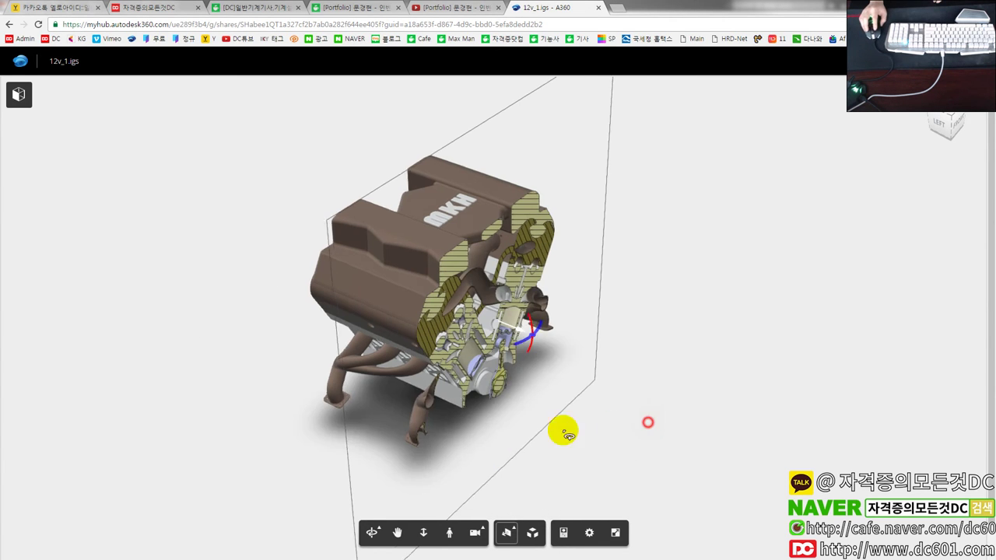
click(507, 534)
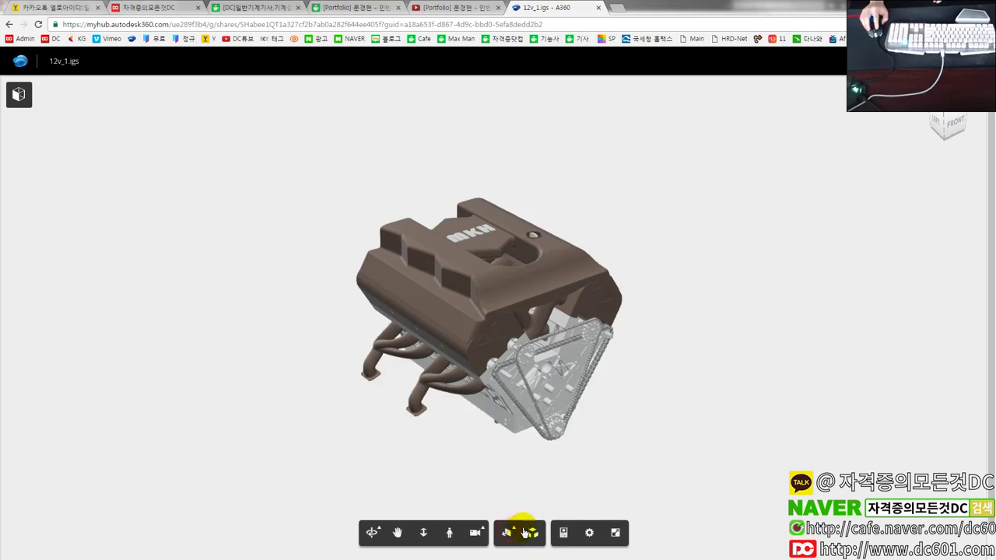
Step: Reset the view and explode the engine assembly, spreading its parts apart
click(532, 533)
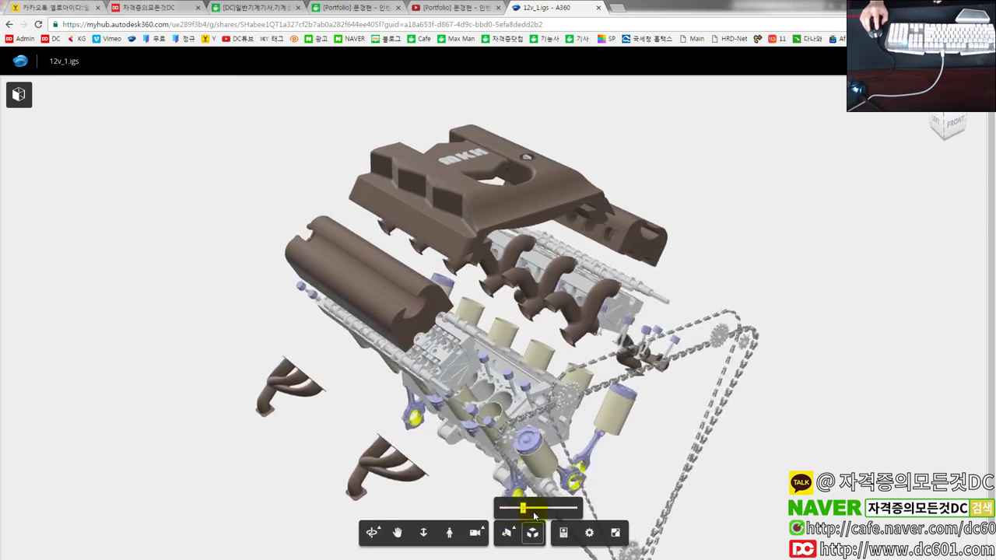
drag(502, 508, 551, 509)
mouse_move(600, 389)
mouse_down()
mouse_move(903, 296)
mouse_move(952, 228)
mouse_move(703, 240)
mouse_move(559, 401)
mouse_move(506, 403)
mouse_move(651, 416)
mouse_move(548, 514)
mouse_move(478, 506)
mouse_up()
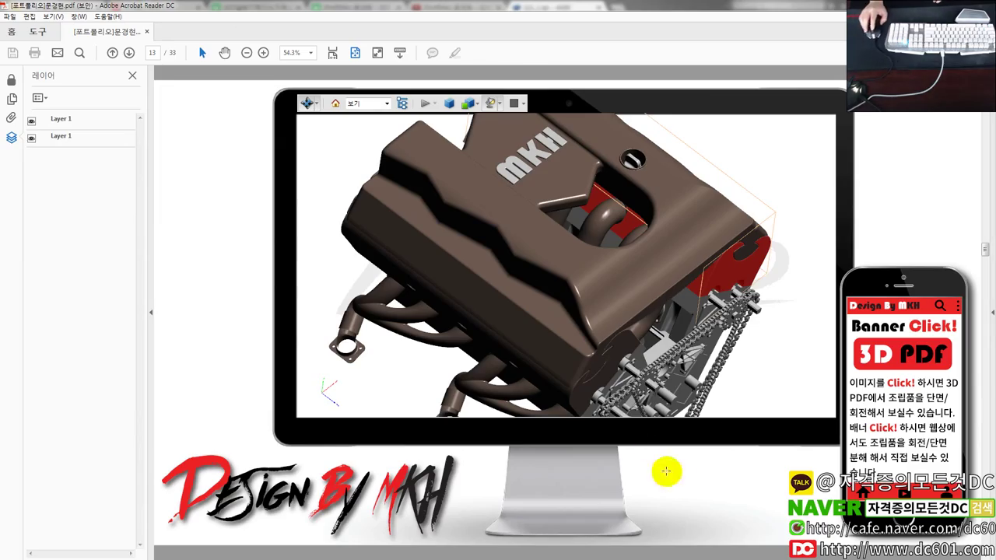
Step: Page back and forth through the engine renders in the PDF
scroll(700, 474, down, 2)
scroll(716, 474, down, 2)
scroll(716, 471, down, 2)
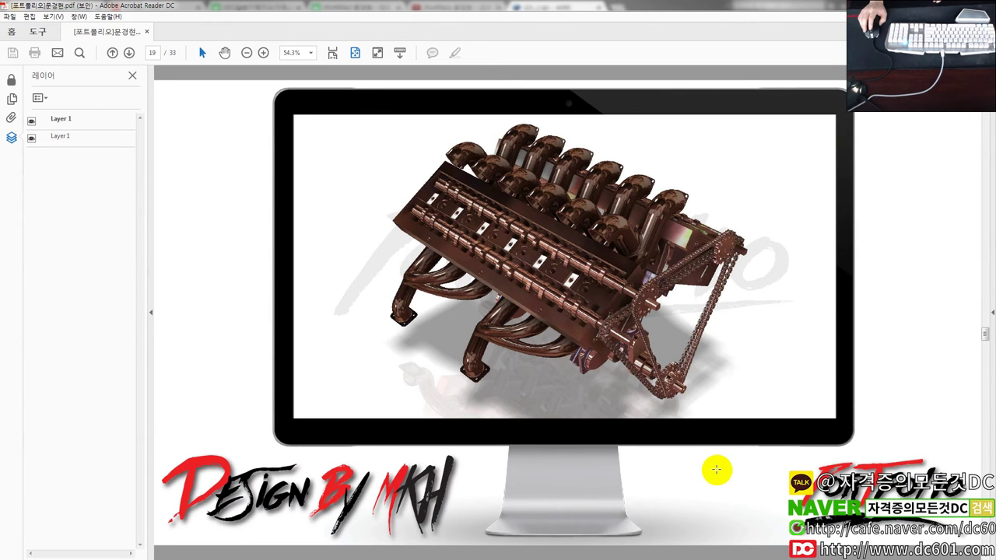
scroll(716, 470, down, 1)
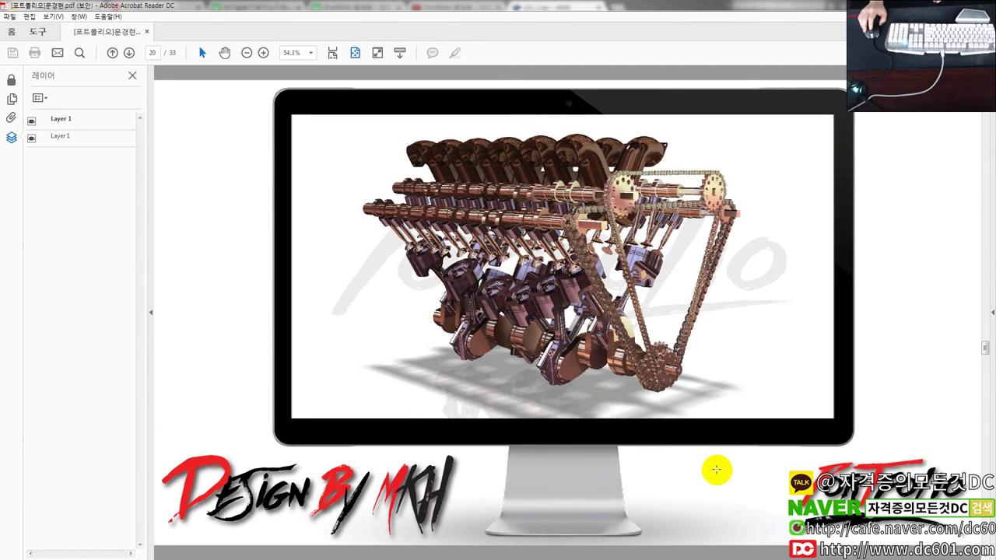
scroll(716, 470, up, 1)
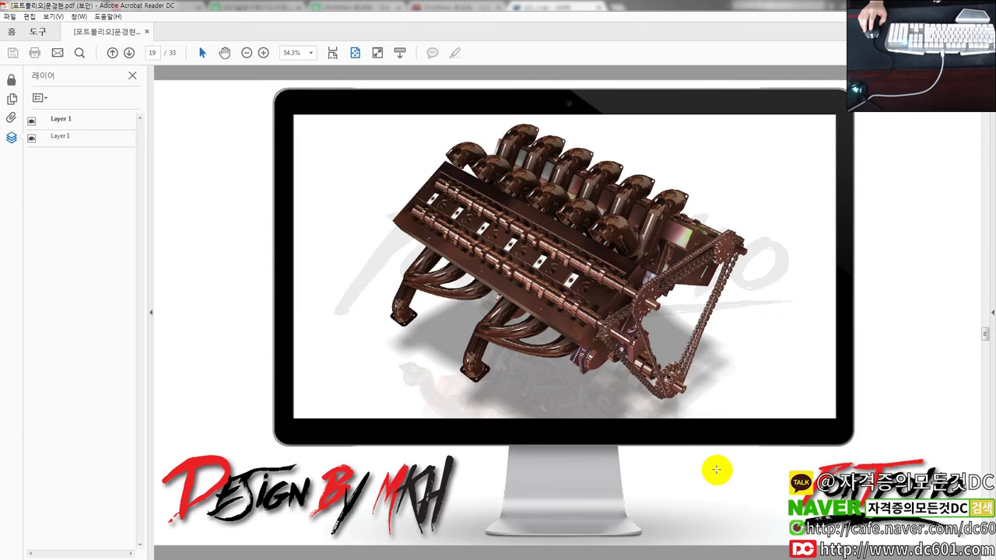
scroll(716, 470, up, 1)
scroll(716, 469, up, 1)
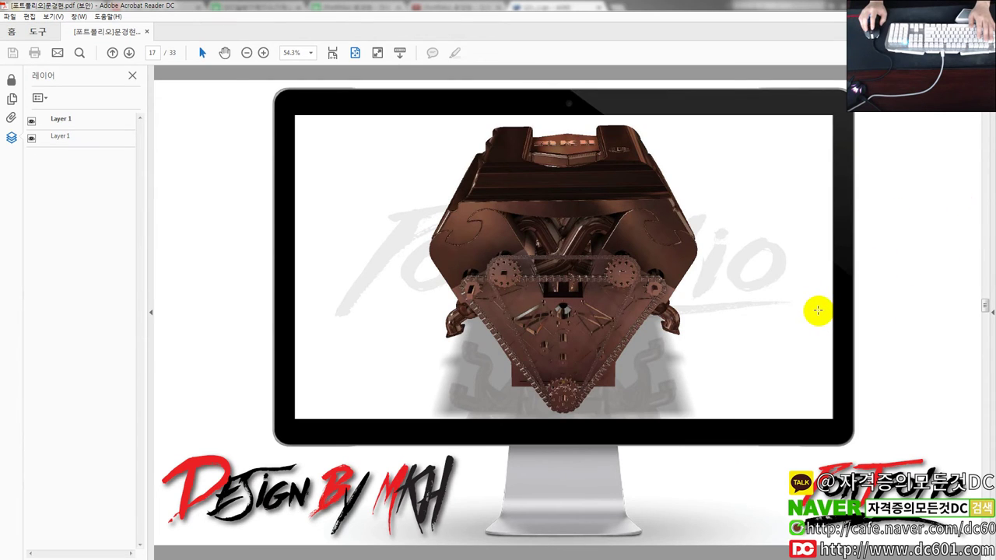
Step: Scroll to page 19, then switch to the YouTube portfolio video in Chrome
click(558, 330)
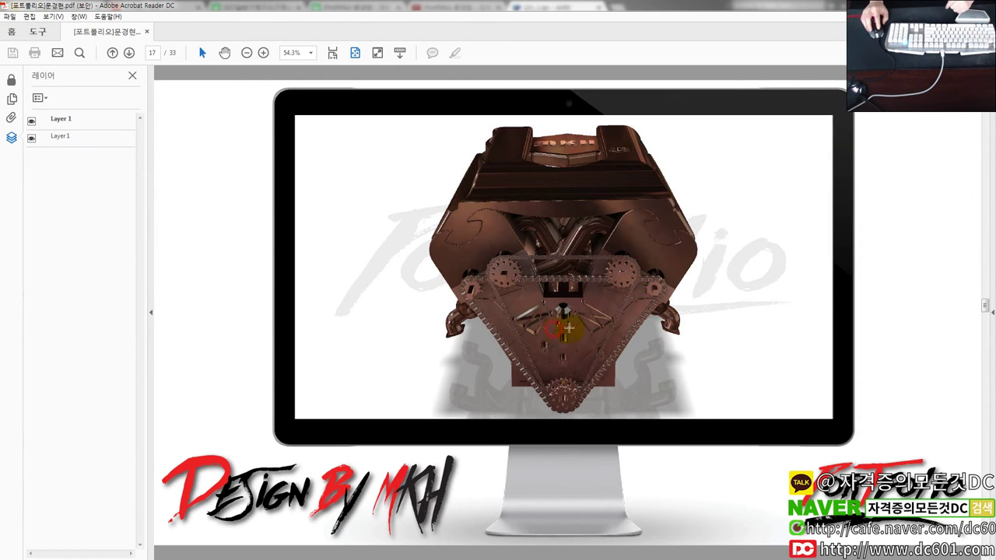
scroll(616, 334, down, 1)
scroll(723, 337, down, 1)
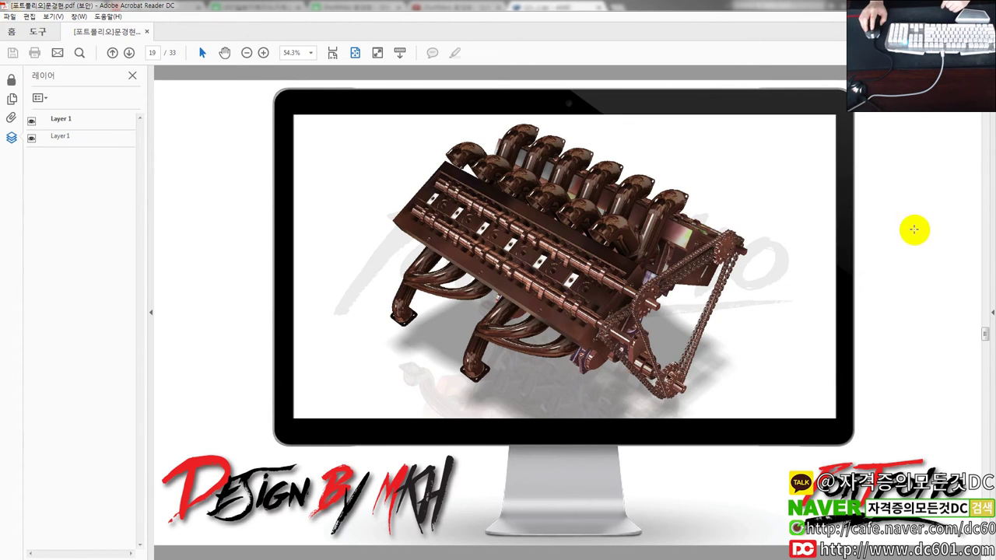
key(alt+Tab)
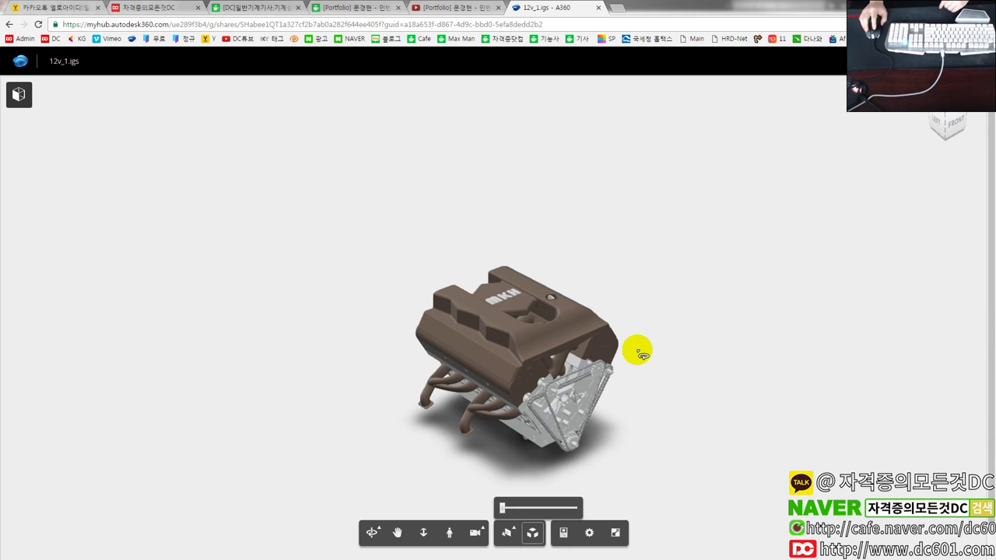
click(432, 7)
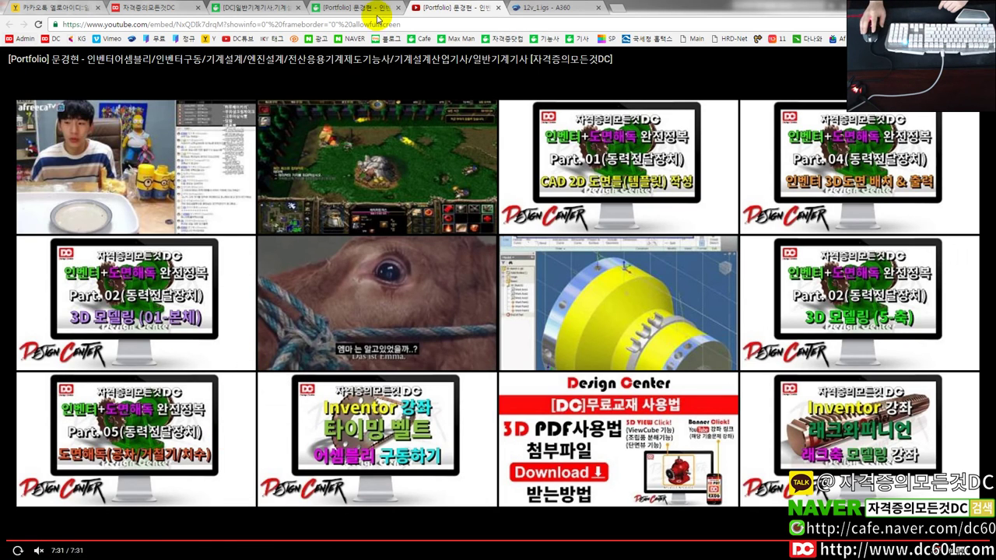
Step: Rotate the 3D engine, step back to page 14, then restore and minimize Acrobat
key(alt+Tab)
drag(662, 349, 551, 351)
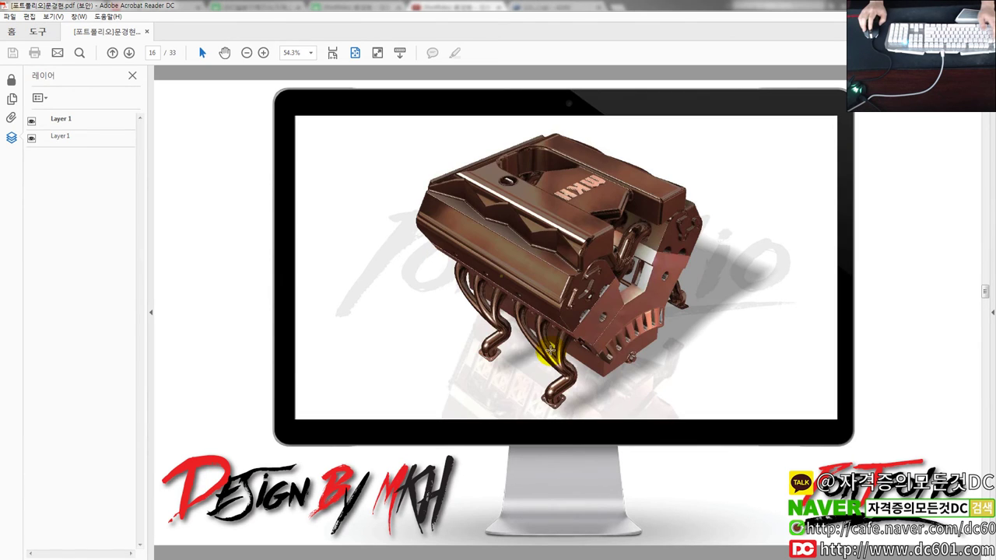
key(Left)
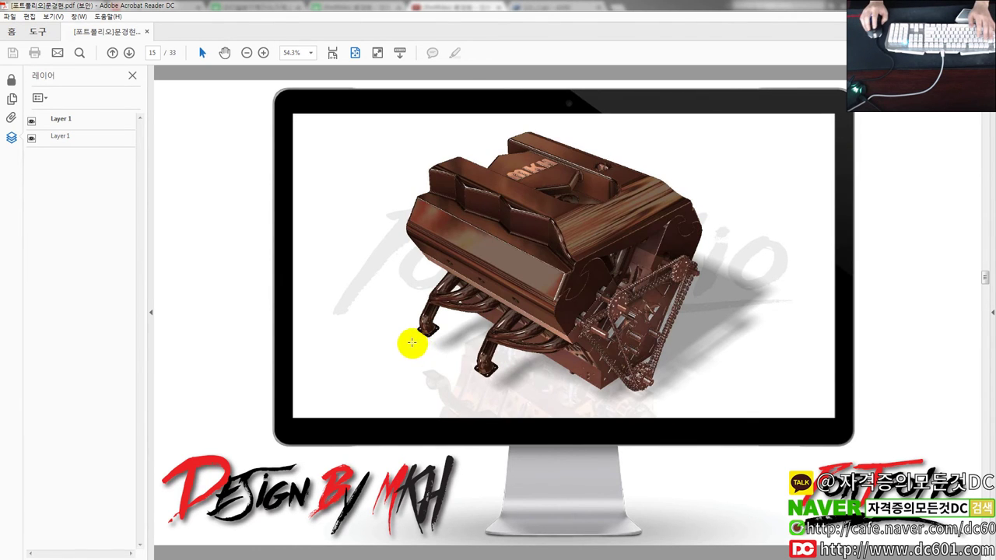
key(Left)
key(Left)
key(Left)
key(Right)
key(Right)
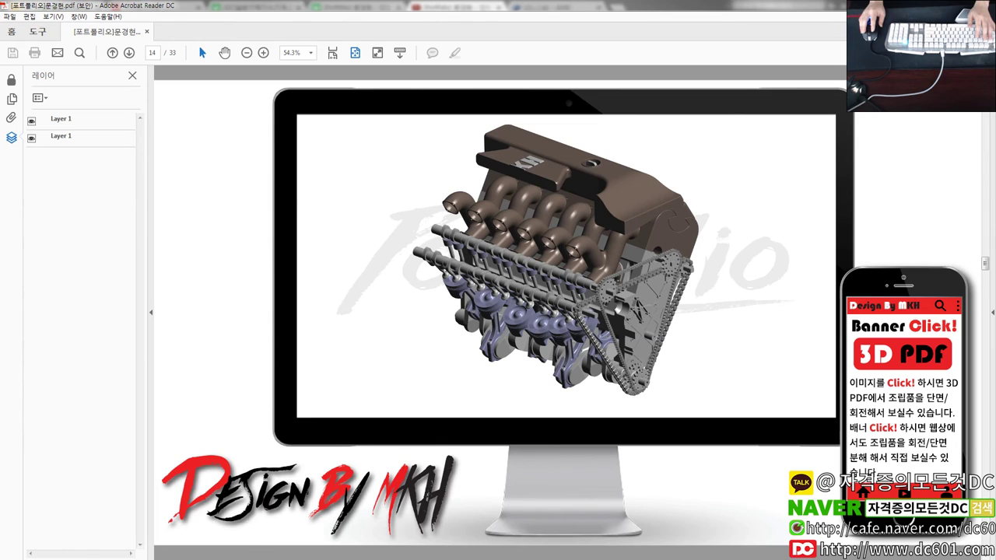
click(956, 5)
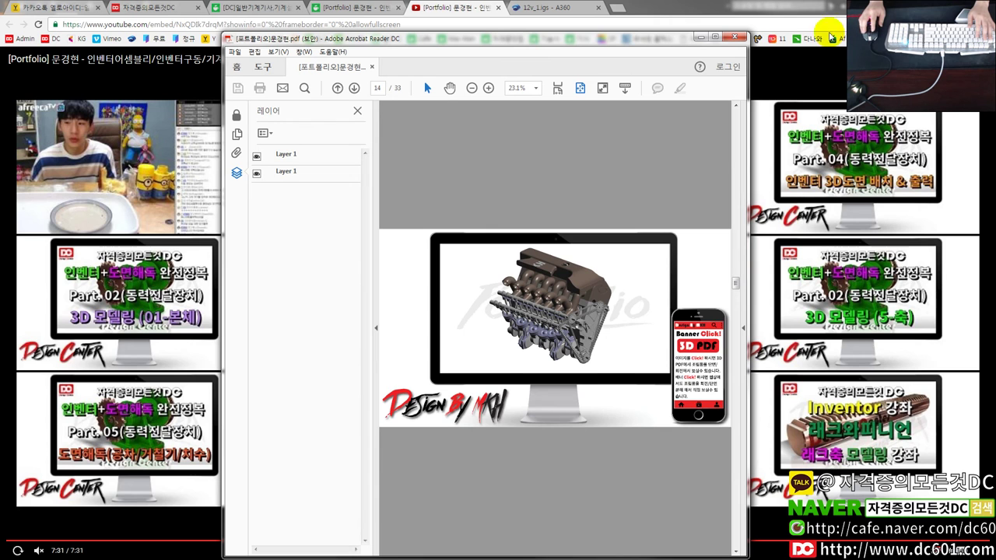
click(703, 39)
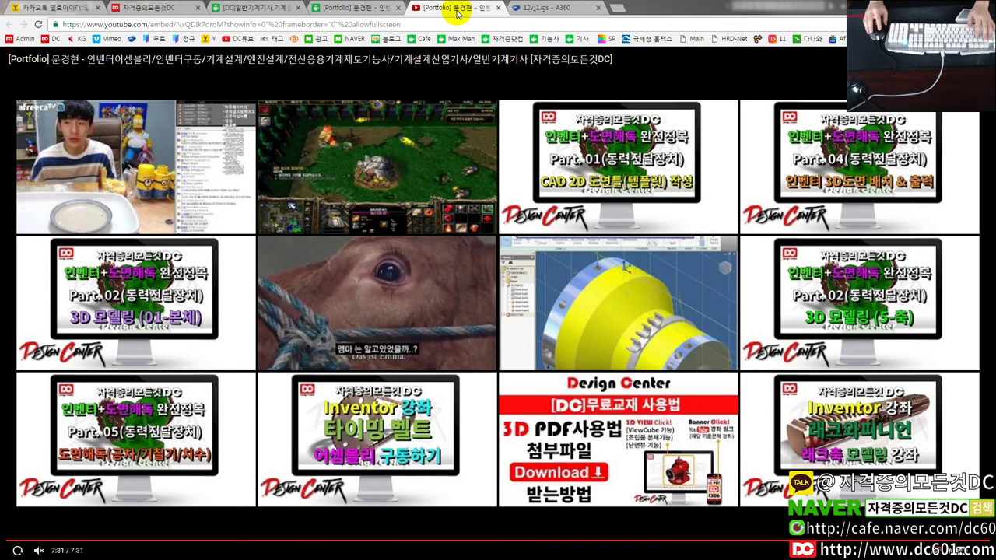
Step: Detach the YouTube portfolio video tab into its own full-screen window
drag(444, 7, 645, 207)
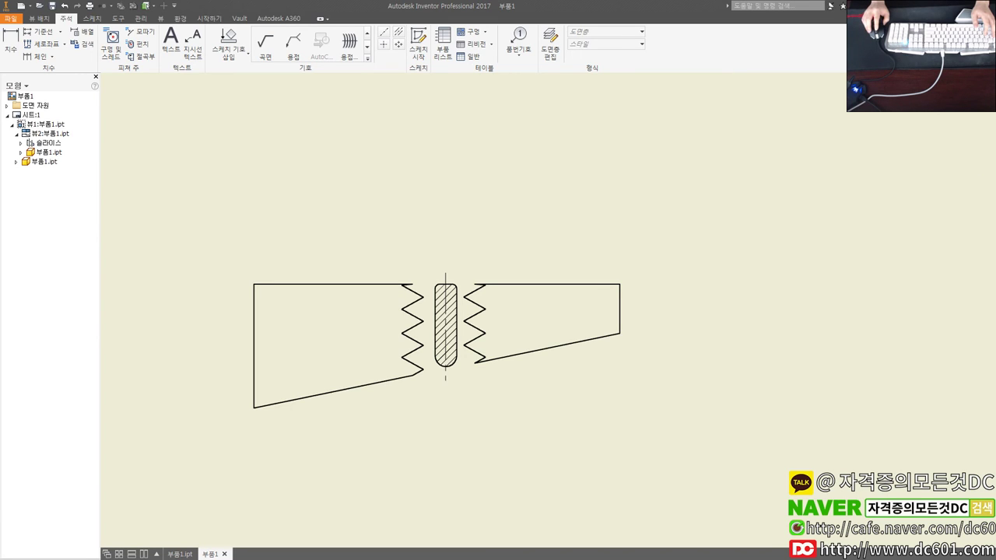
Step: Zoom the drawing briefly, then bring the portfolio PDF up maximized over it
scroll(445, 261, up, 3)
scroll(398, 269, down, 4)
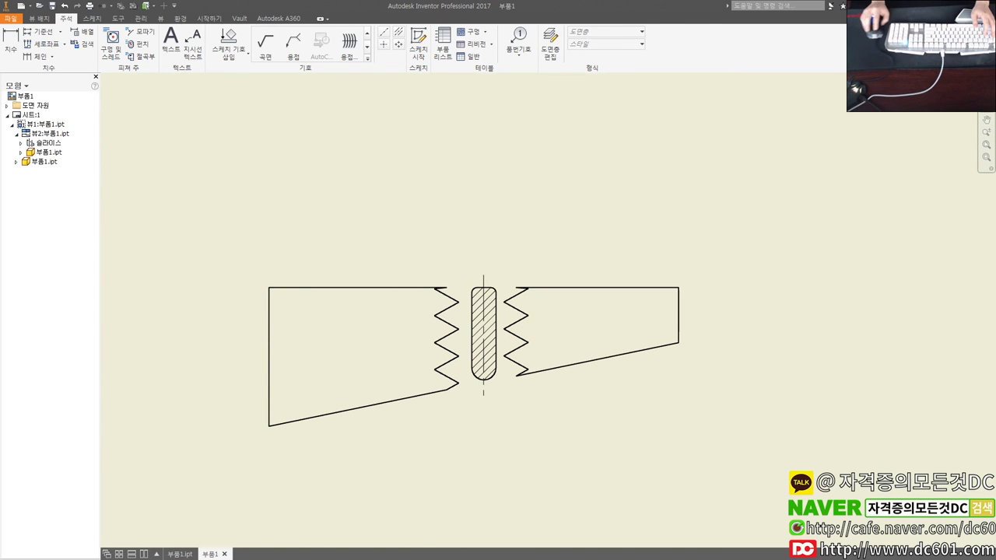
key(alt+Tab)
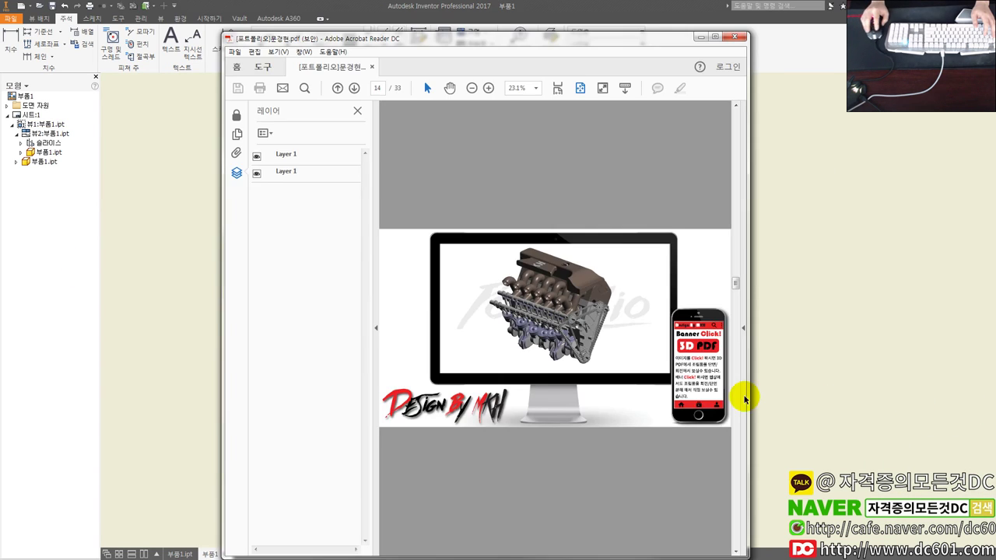
click(716, 38)
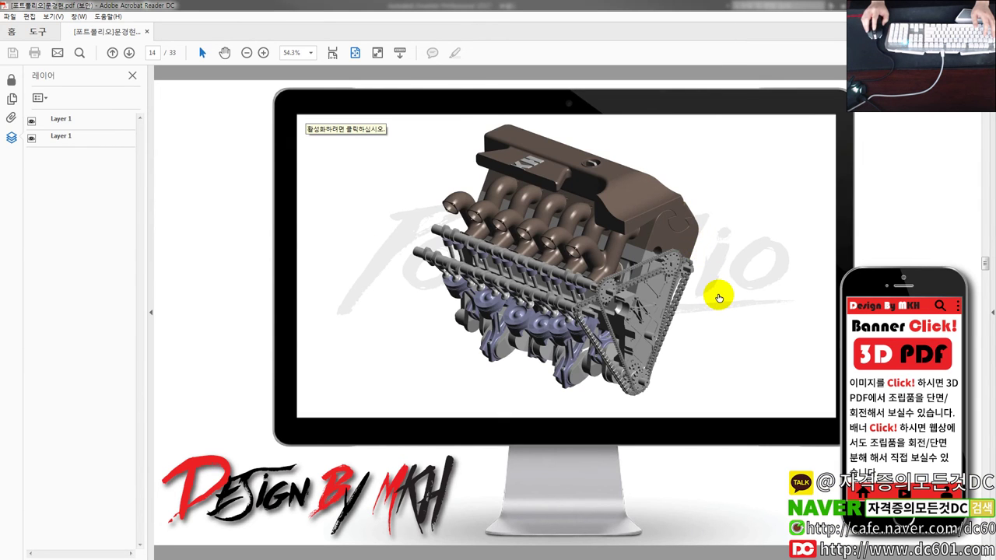
Step: Scroll up past page 11's wheel and back down to page 14's engine slide
scroll(716, 296, up, 1)
scroll(720, 295, up, 1)
scroll(789, 315, up, 1)
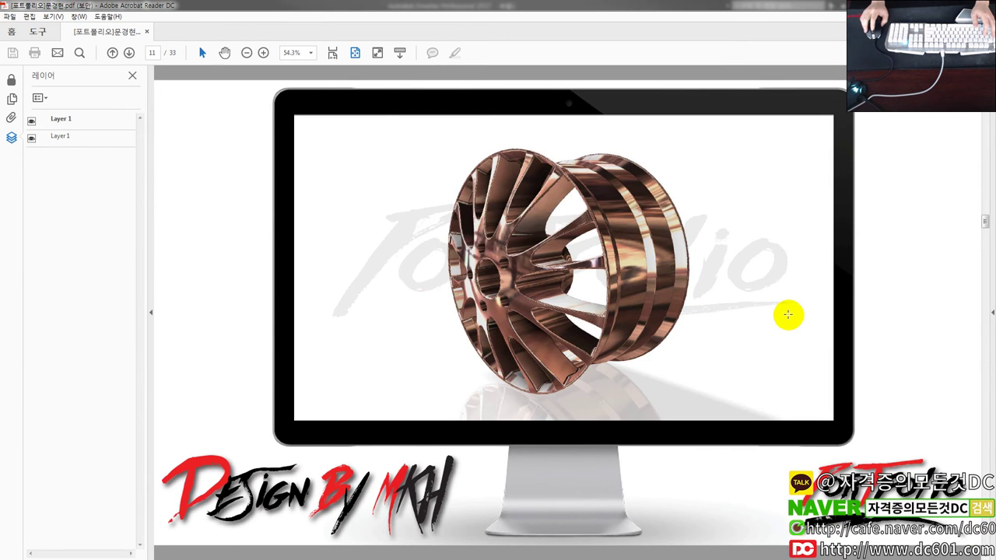
scroll(788, 315, up, 1)
scroll(788, 315, down, 2)
scroll(789, 314, down, 1)
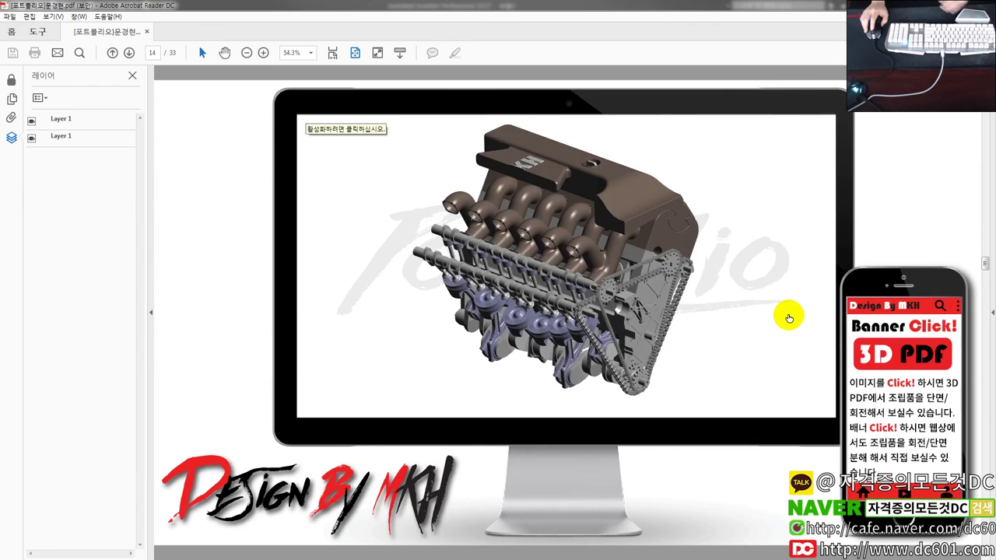
scroll(789, 315, down, 2)
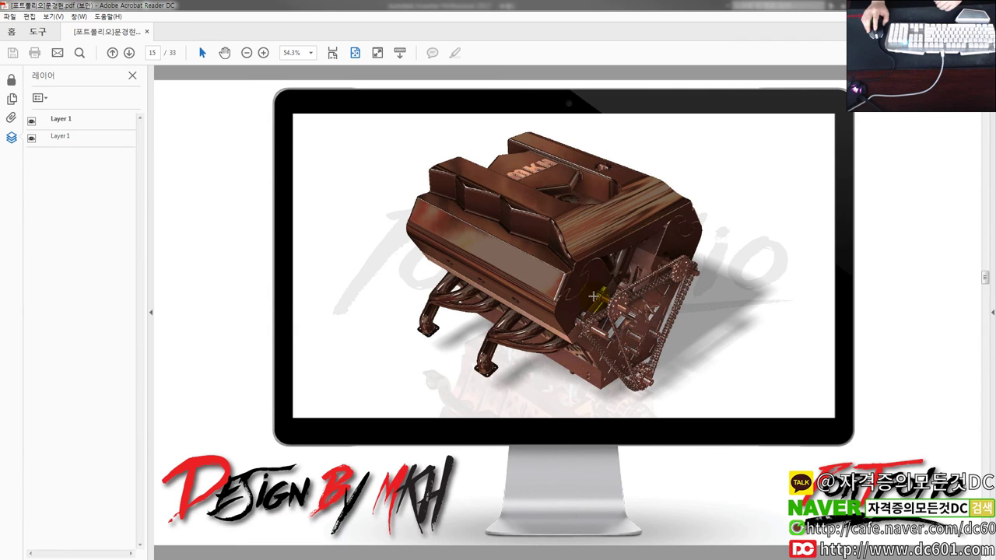
Step: Mark the engine render with red freehand strokes, erase them, then open the Naver portfolio post
drag(257, 395, 873, 422)
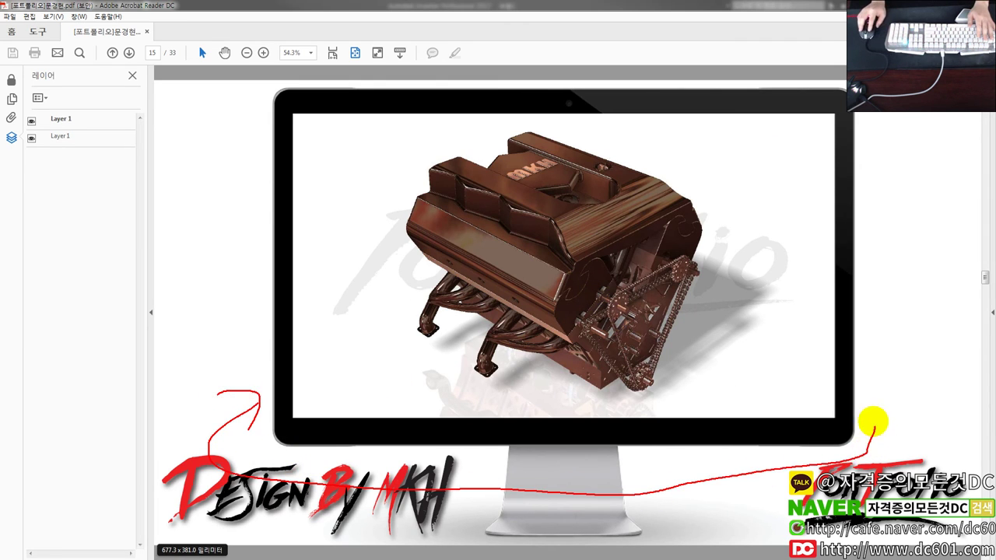
mouse_move(661, 358)
mouse_down()
mouse_move(715, 227)
mouse_move(614, 381)
mouse_up()
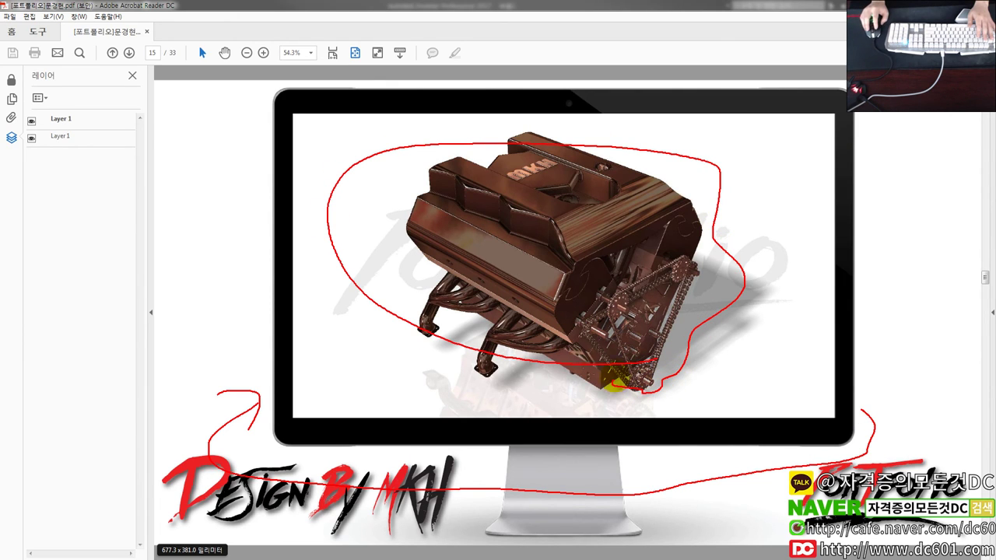
drag(509, 395, 695, 402)
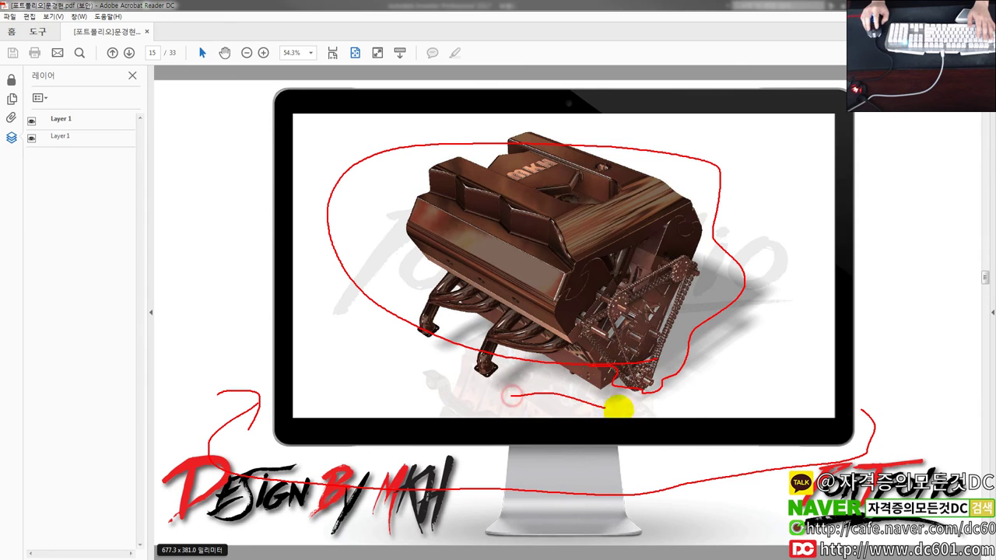
key(e)
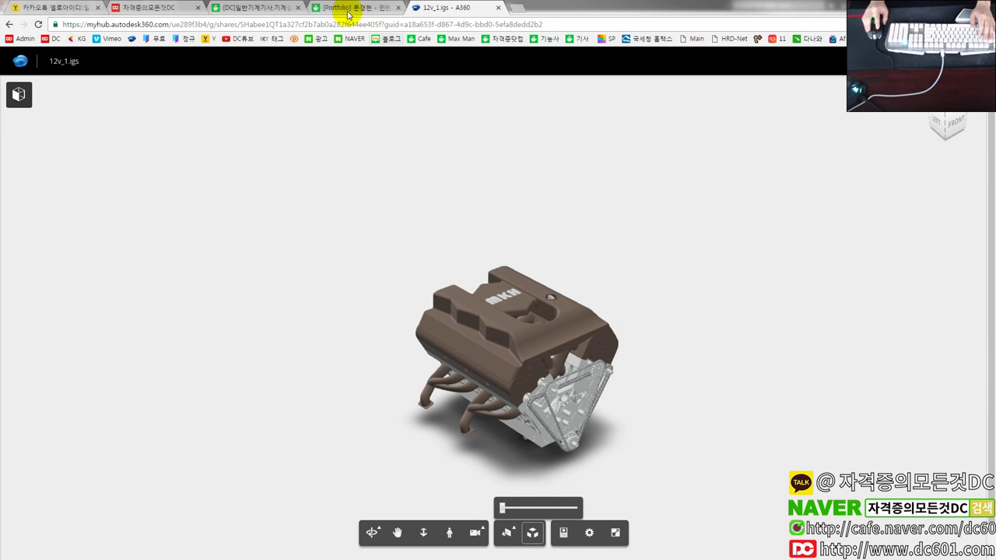
click(348, 12)
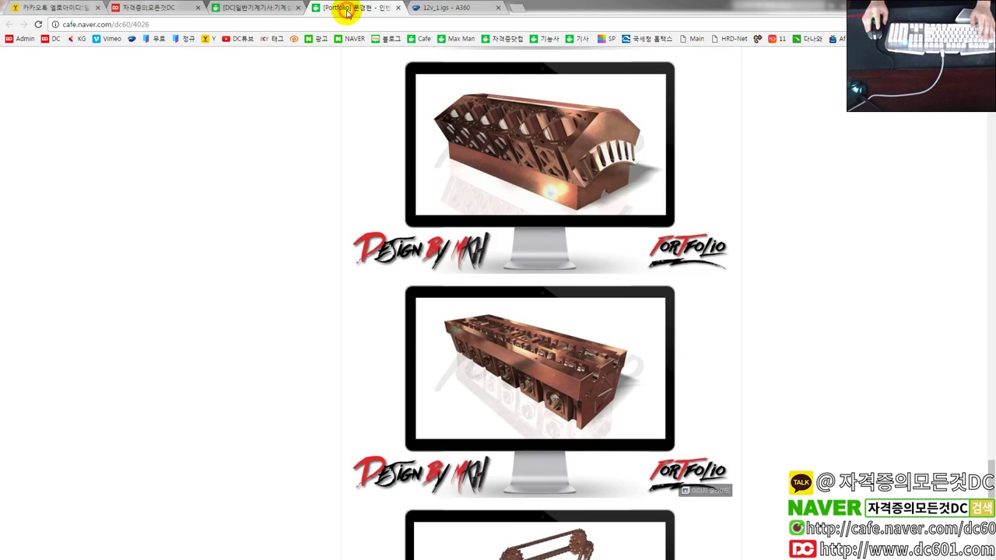
Step: Search Naver for 자격증의모든것dc, then open the dc601.com Design Center homepage
click(258, 9)
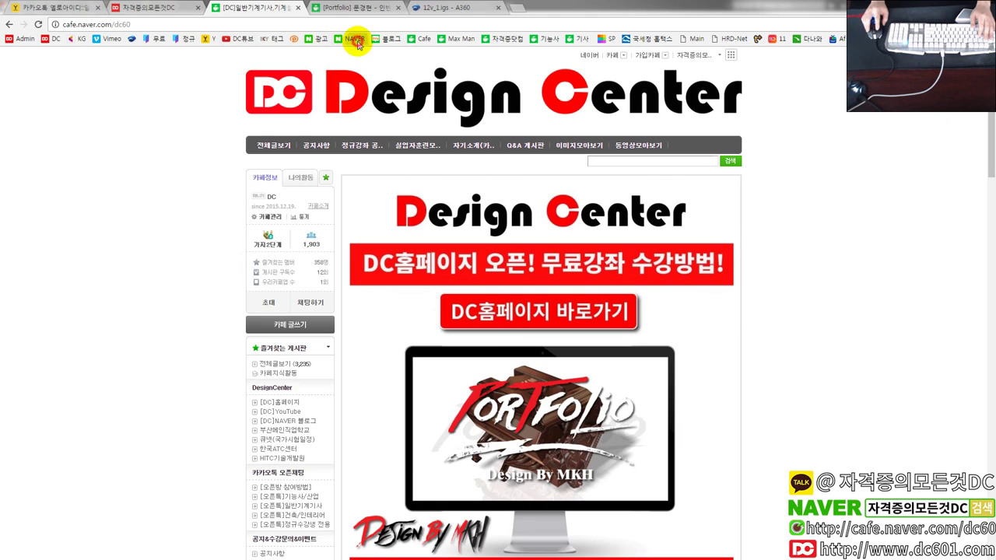
click(355, 41)
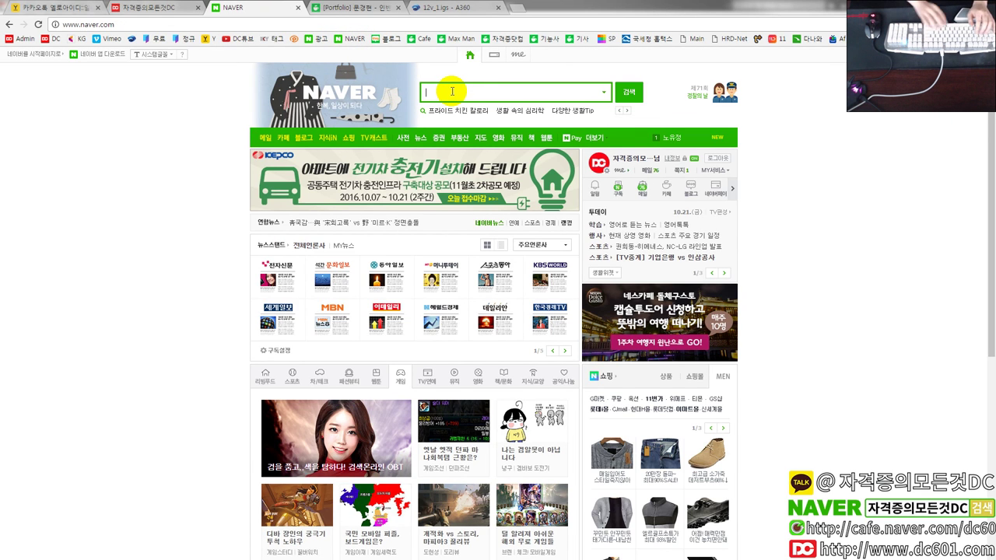
text(자격증의모든것dc)
key(Return)
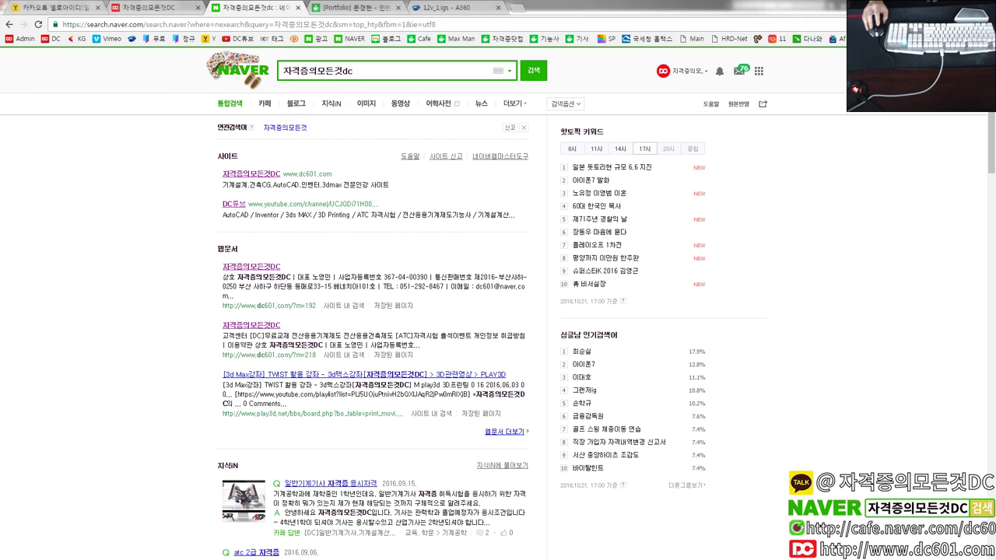
click(152, 8)
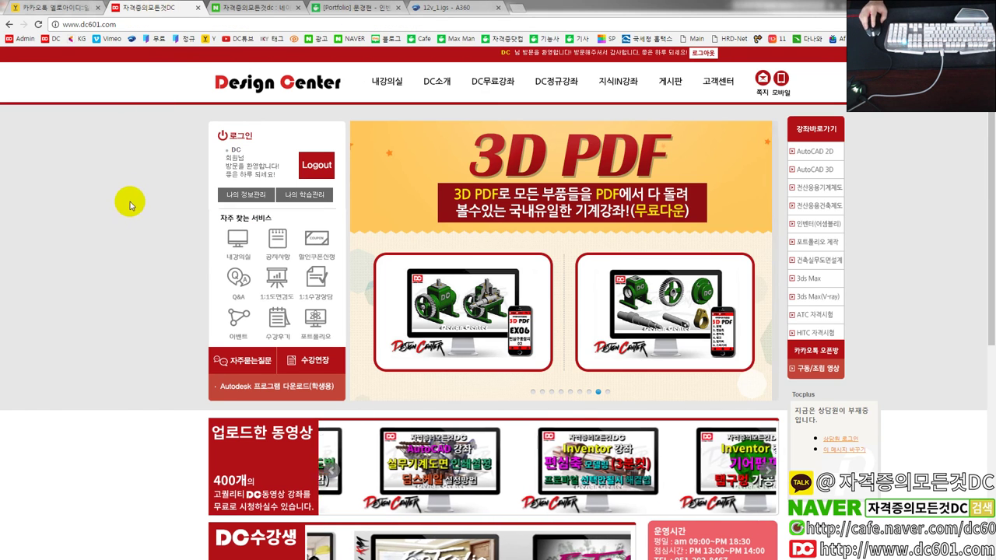